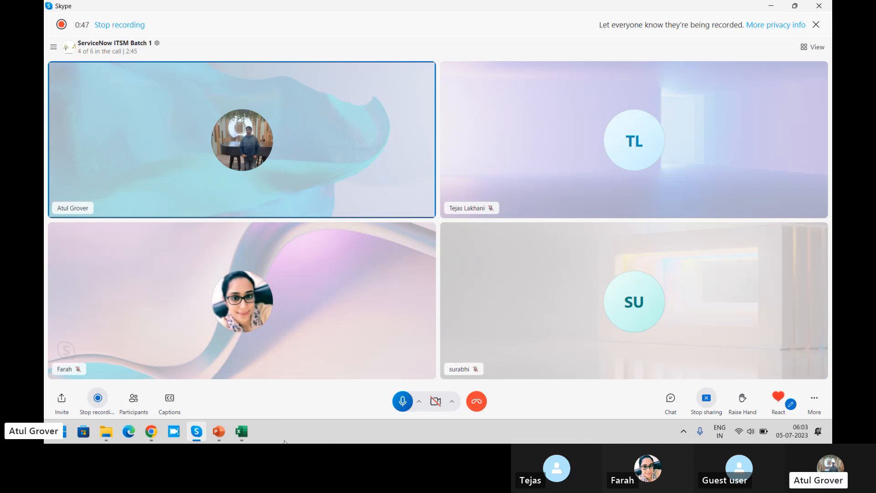
Switch to the ServiceNow instance in Chrome, find Blackout Schedules in the navigator and open the Blackout Wednesdays (GMT) record
click(151, 431)
click(413, 256)
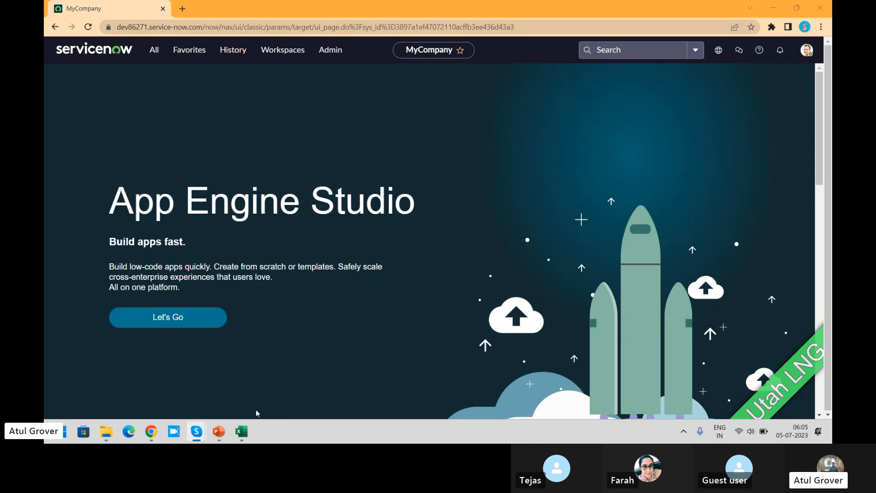
click(152, 51)
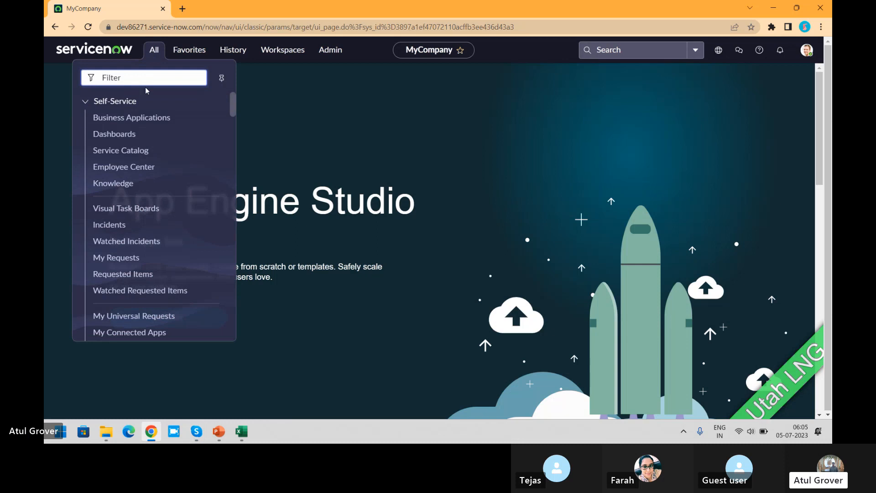
text(blaCK)
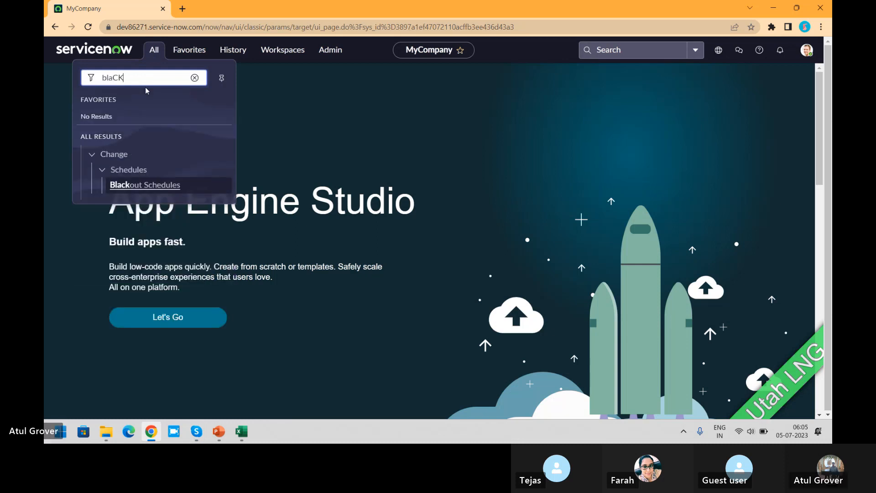
click(152, 191)
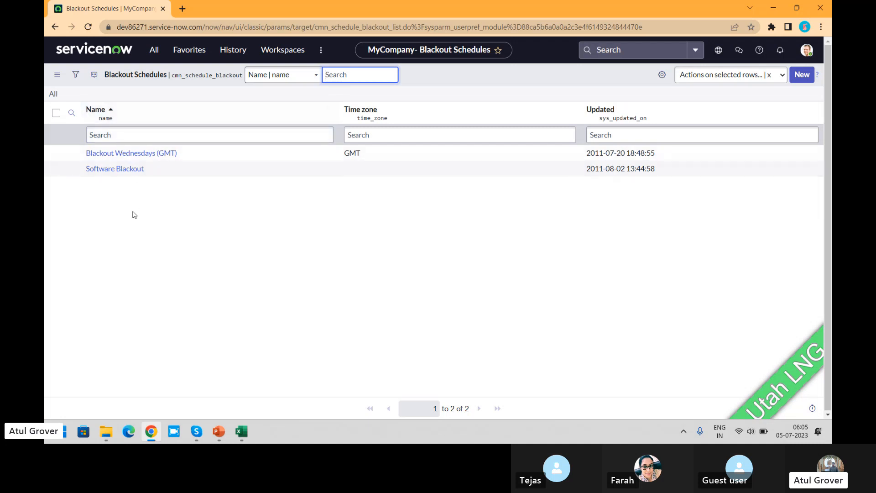
click(127, 154)
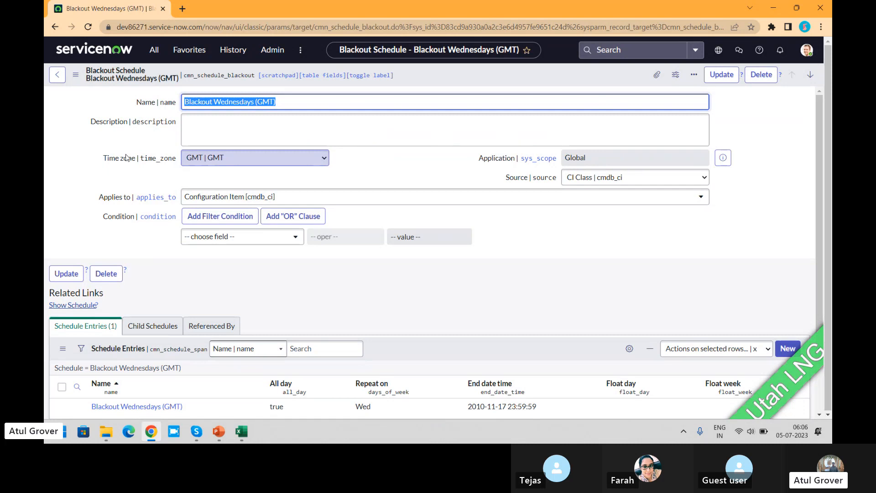
Find Maintenance Schedules in the navigator, open the list in a new browser tab and open the Servers San Diego record
click(155, 50)
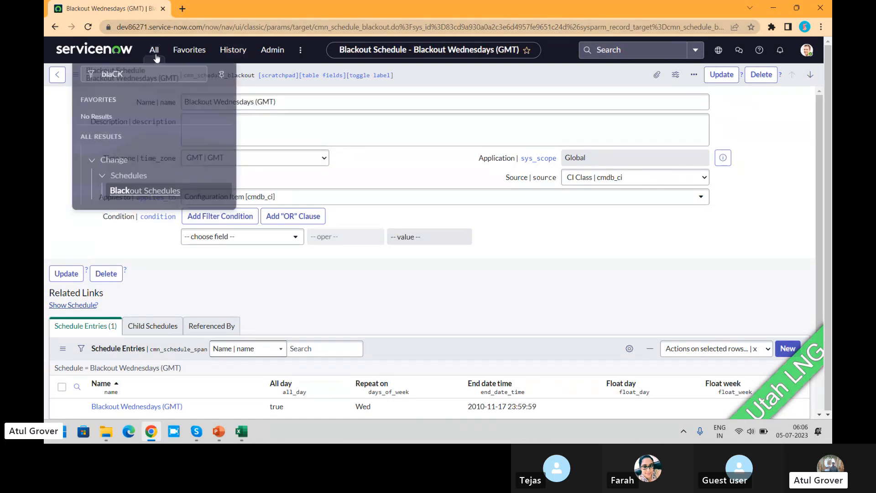
text(main)
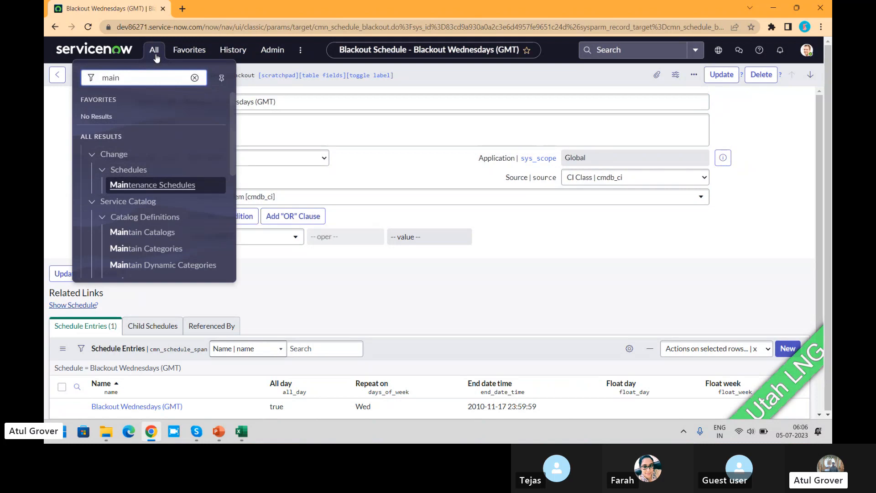
middle_click(174, 188)
click(236, 7)
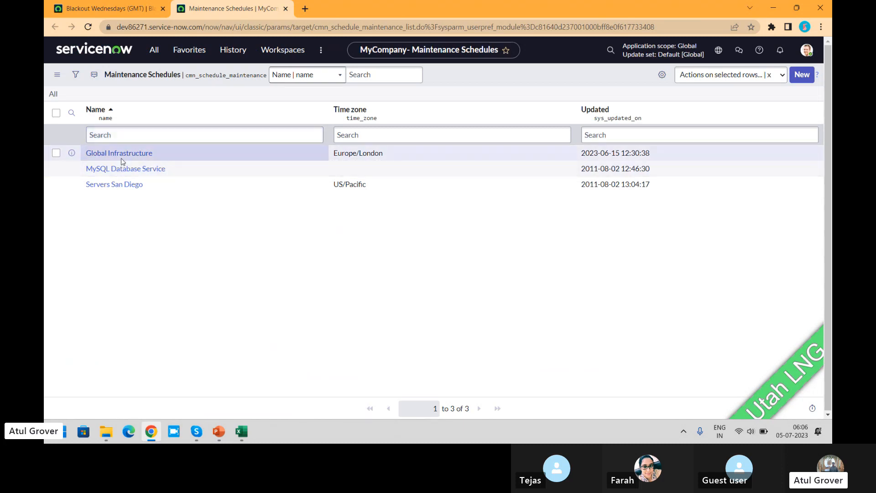
click(121, 187)
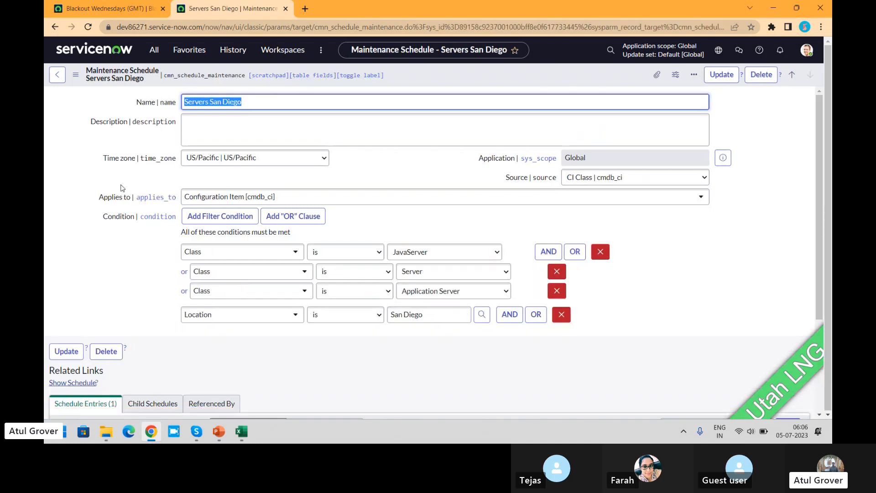
Compare the Blackout Wednesdays (GMT) blackout schedule with the Servers San Diego maintenance schedule, ending on the blackout schedule
click(105, 9)
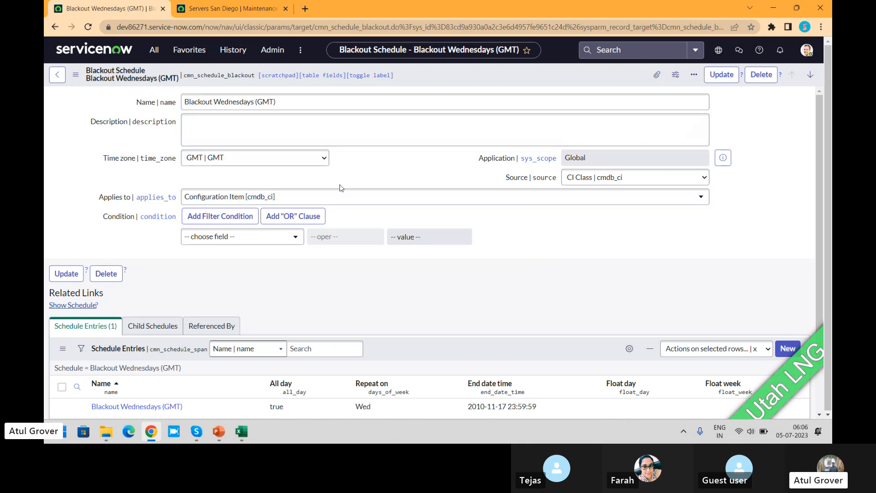
click(220, 9)
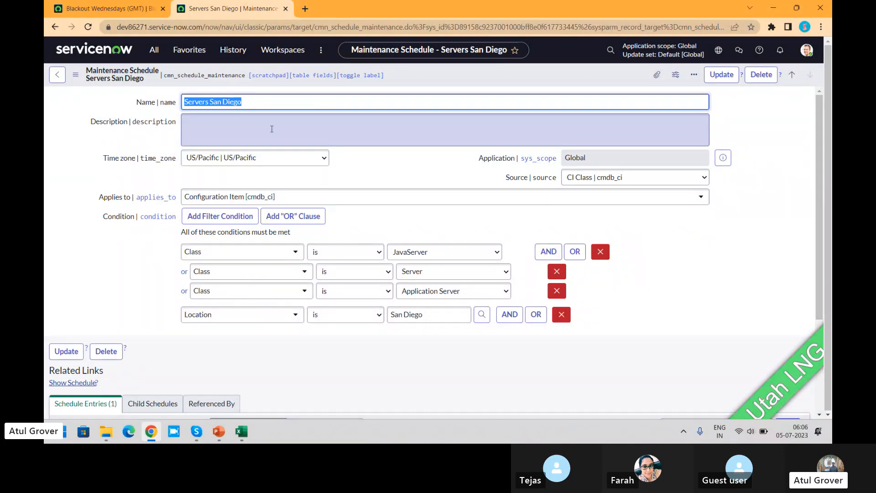
click(104, 7)
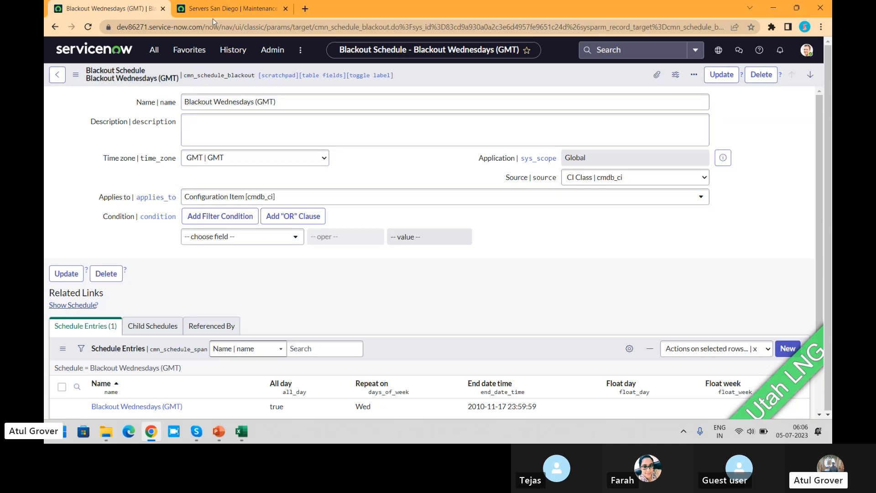
click(229, 9)
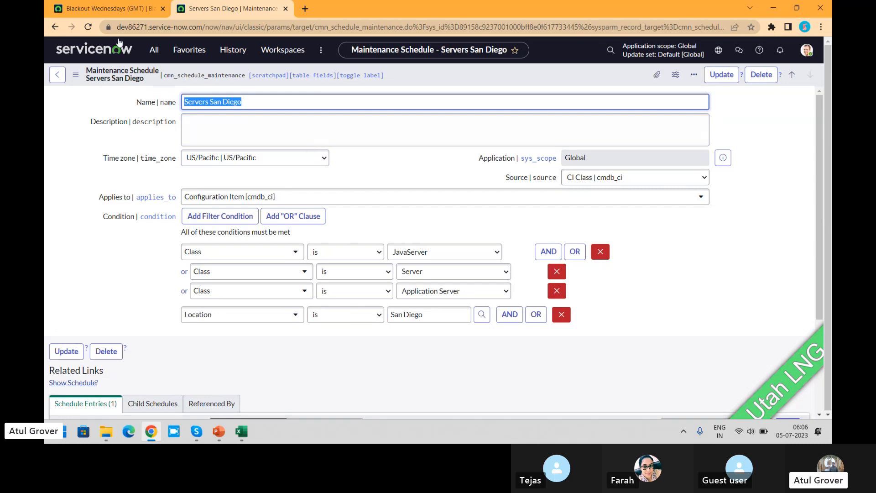
click(108, 14)
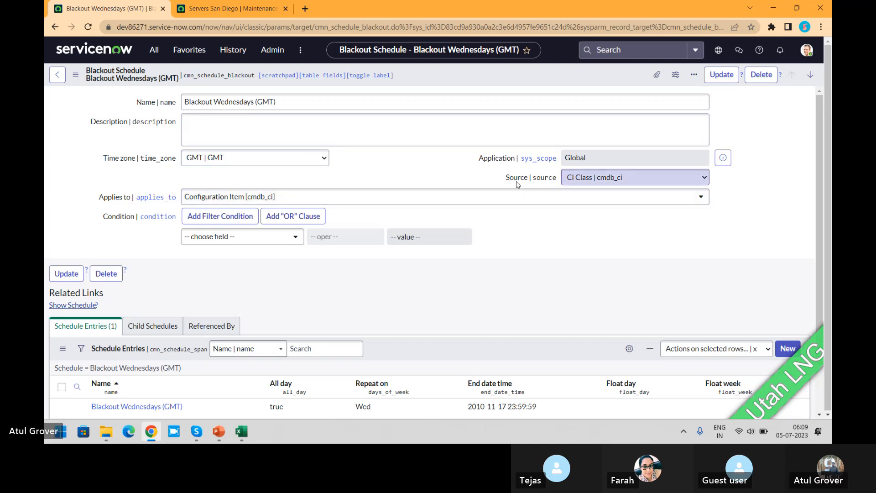
Try Change Request as the blackout schedule's source, and set the source back to CI Class
double_click(584, 181)
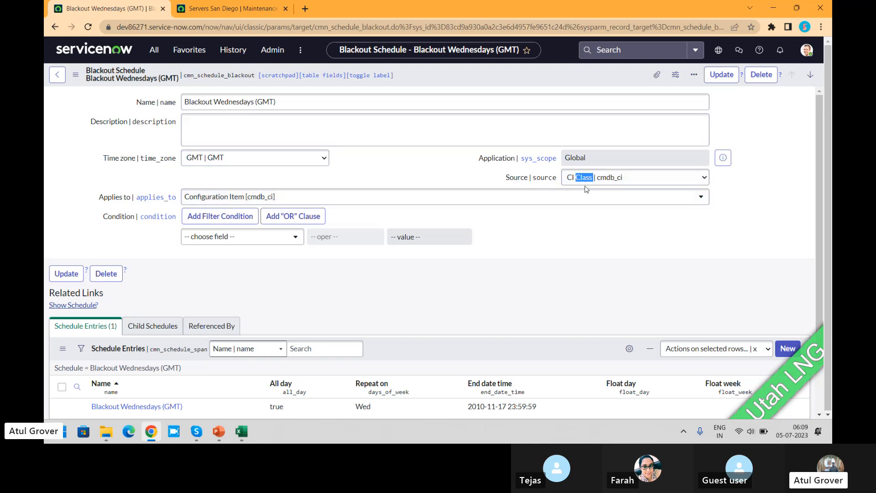
click(592, 183)
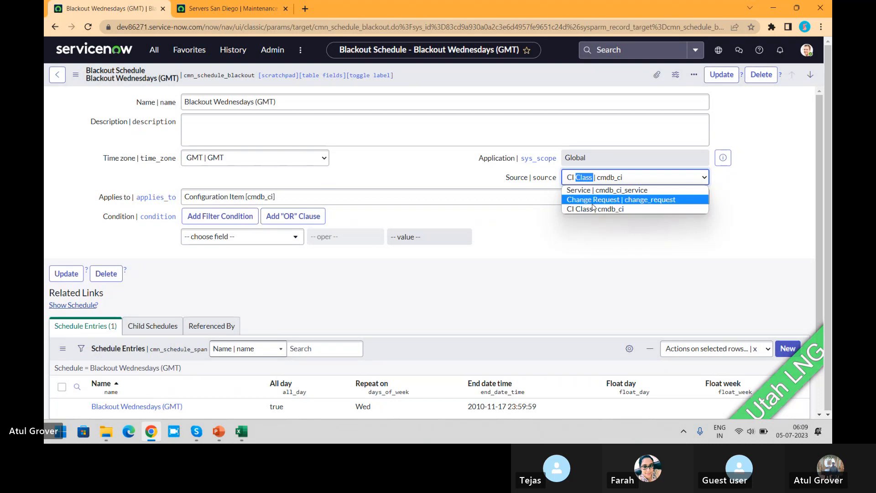
click(593, 203)
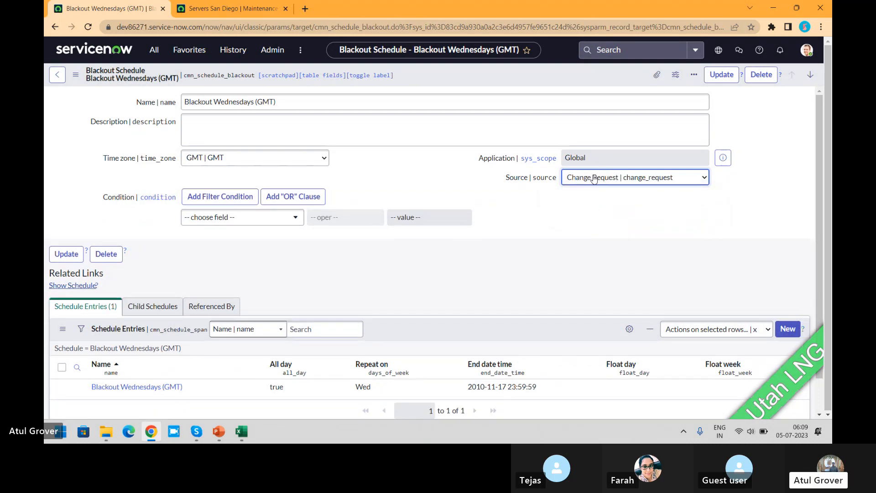
click(593, 179)
click(589, 210)
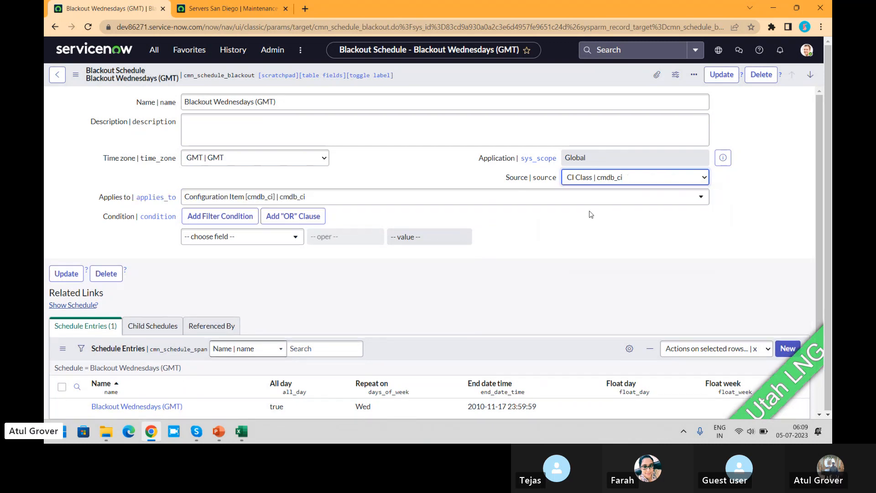
Review the blackout schedule's available Applies to classes and time zones, keeping Configuration Item and GMT
click(307, 201)
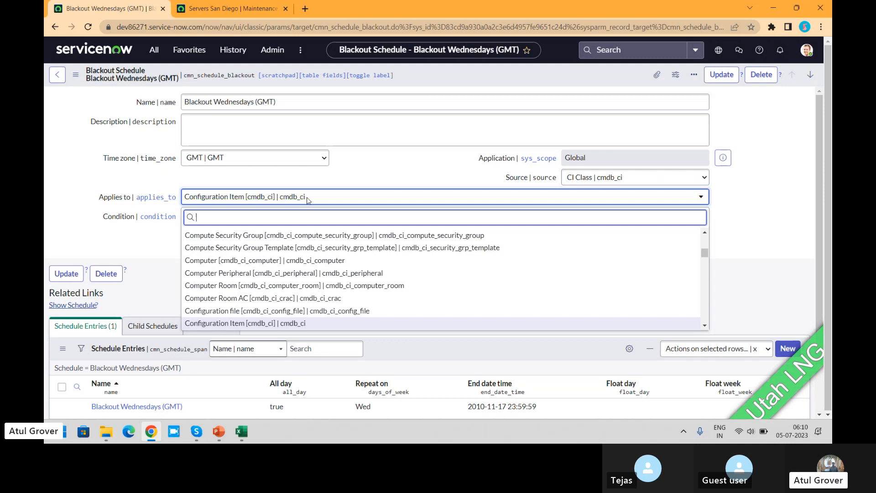
scroll(314, 293, up, 1)
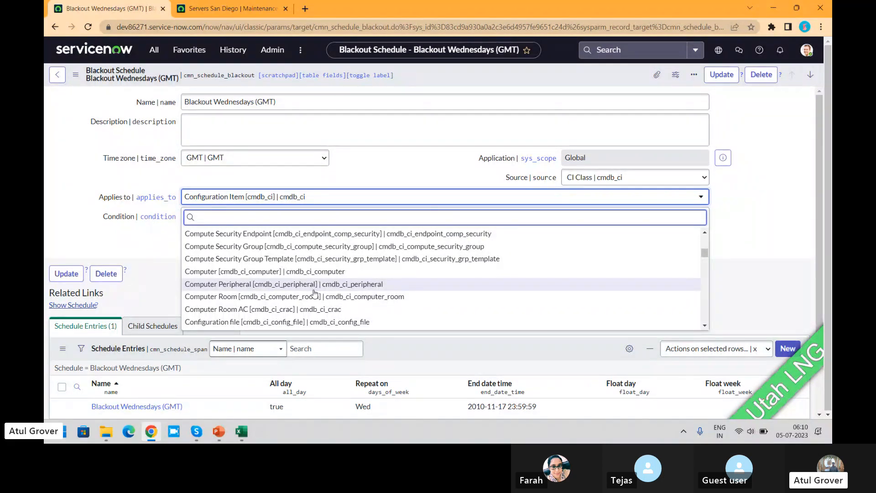
click(275, 166)
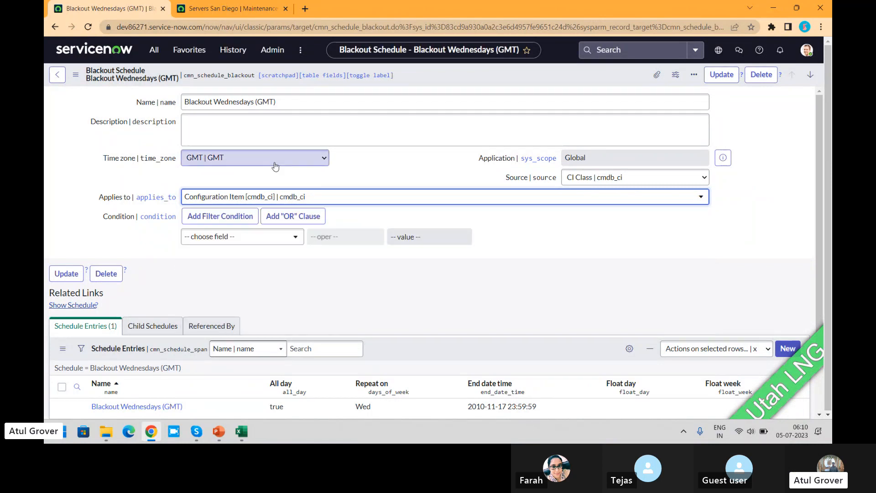
click(275, 166)
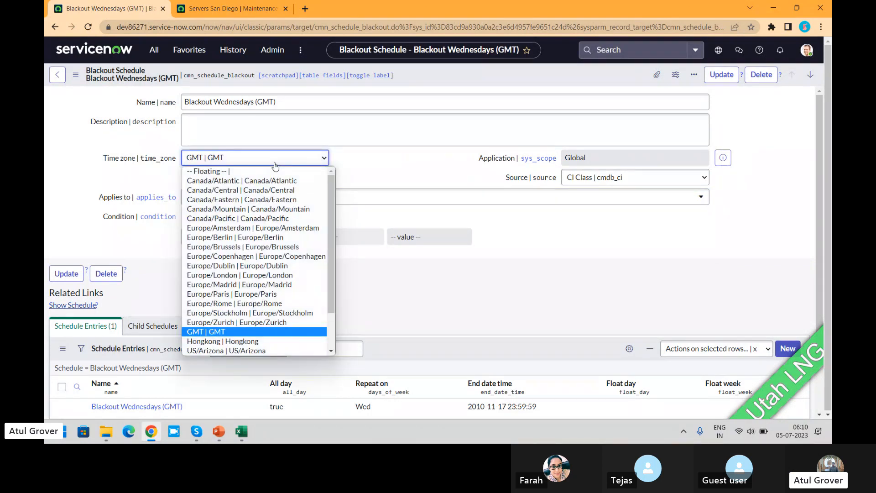
click(225, 332)
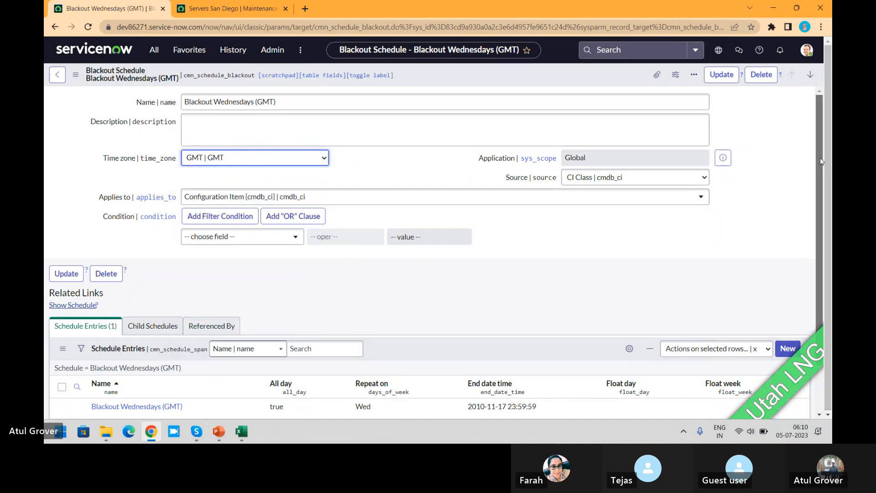
Open the Blackout Wednesdays (GMT) schedule entry and set both its start and end dates to today, 2023-07-05
drag(821, 159, 825, 229)
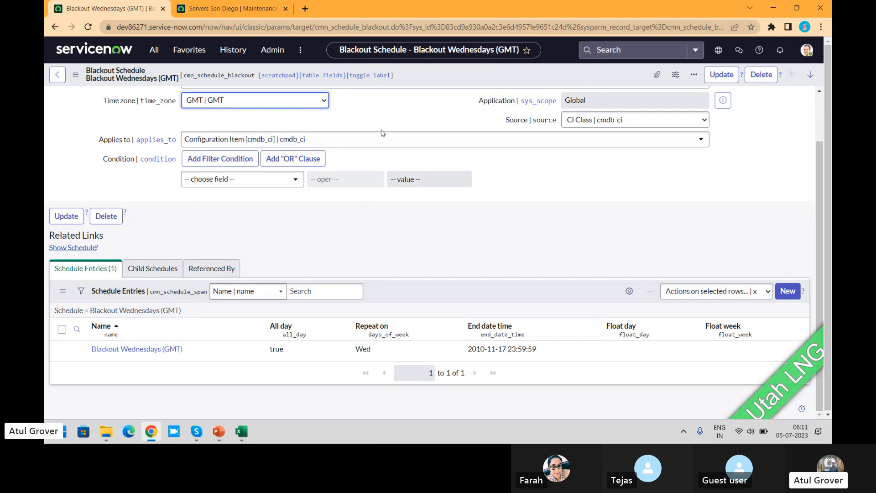
click(145, 350)
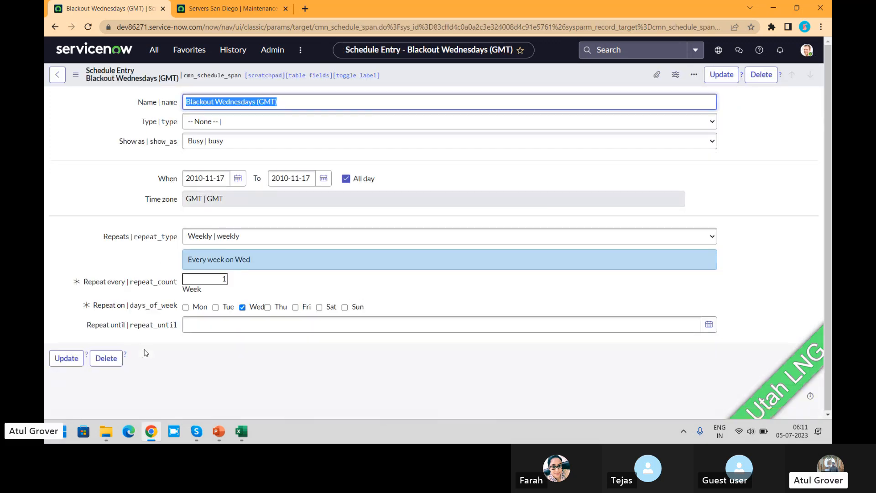
click(90, 133)
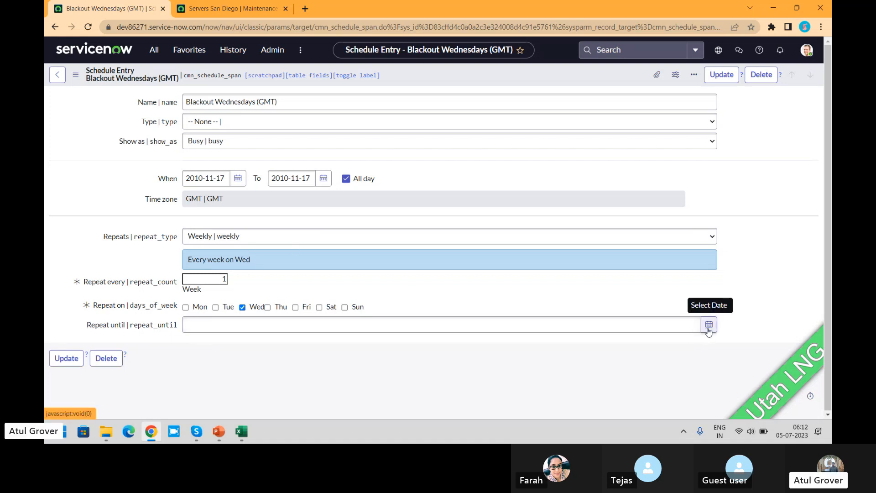
click(242, 181)
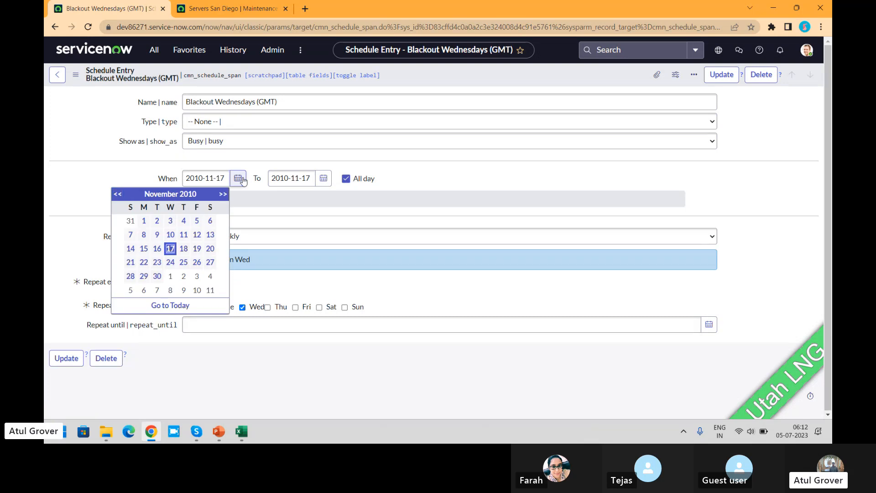
click(170, 306)
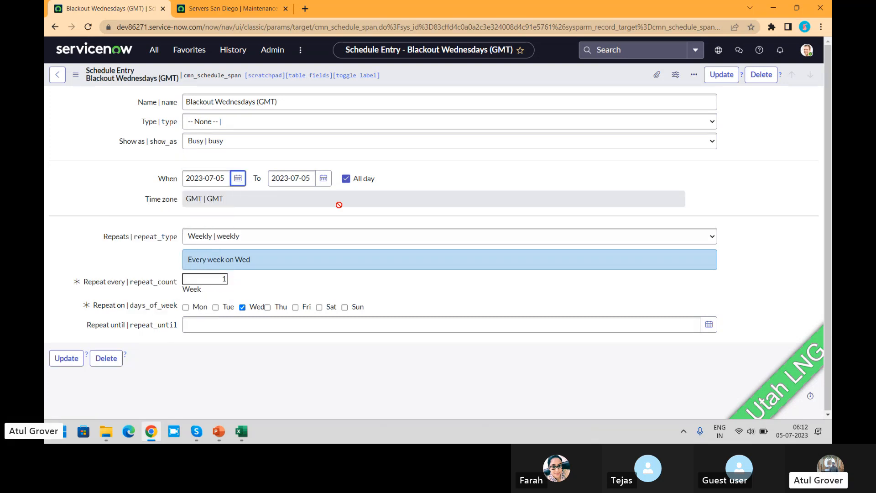
click(323, 178)
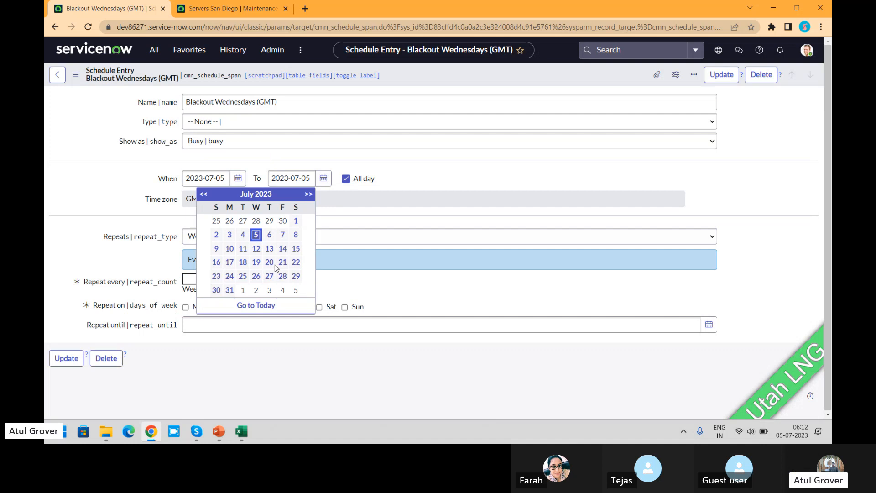
click(259, 306)
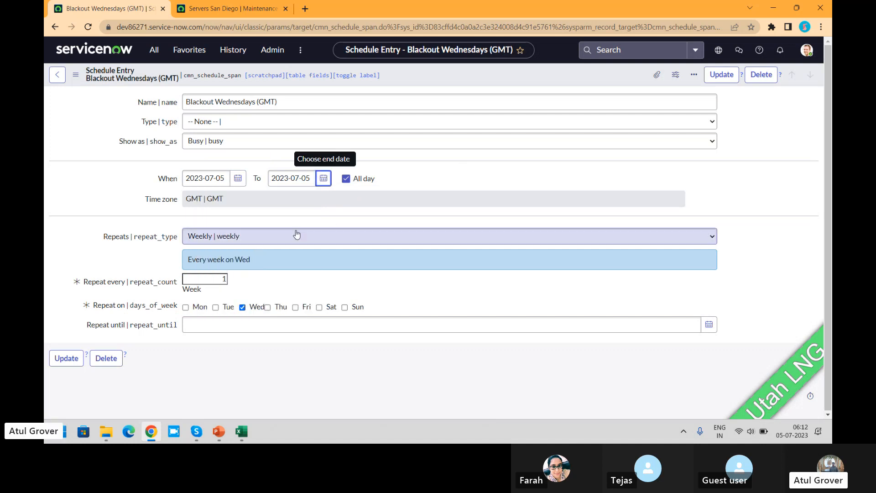
Add Tuesday to the entry's weekly repeat days, and try the Daily repeat type
click(215, 307)
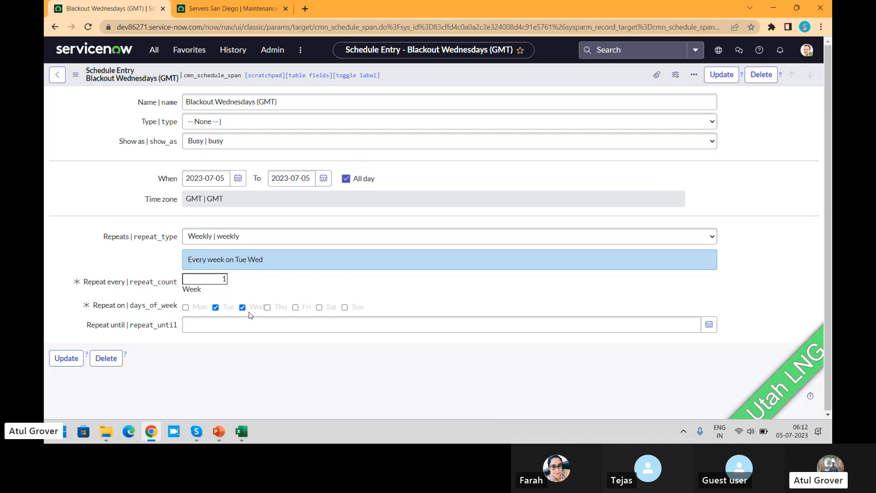
click(226, 239)
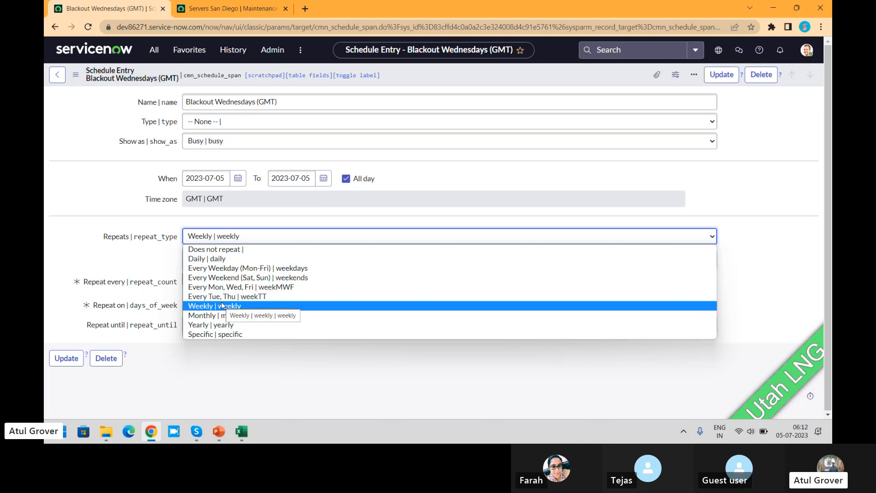
click(218, 259)
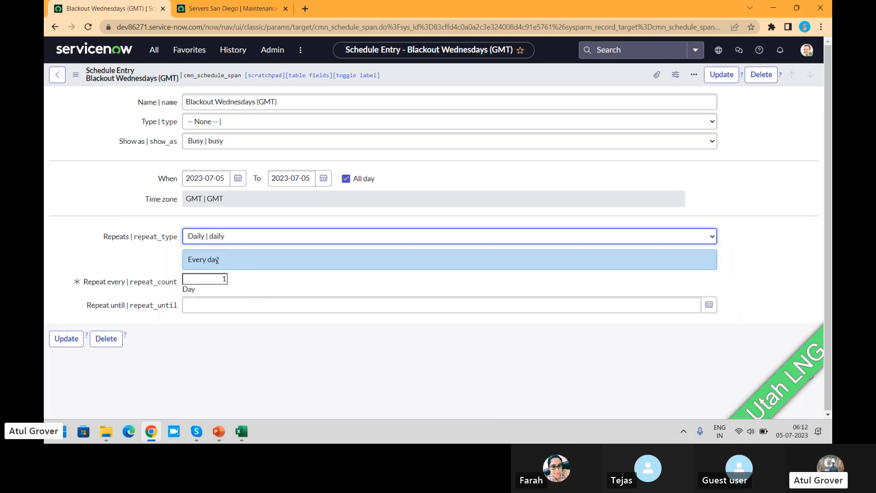
Set the schedule entry's repeat type to Every Weekday (Mon-Fri)
click(221, 236)
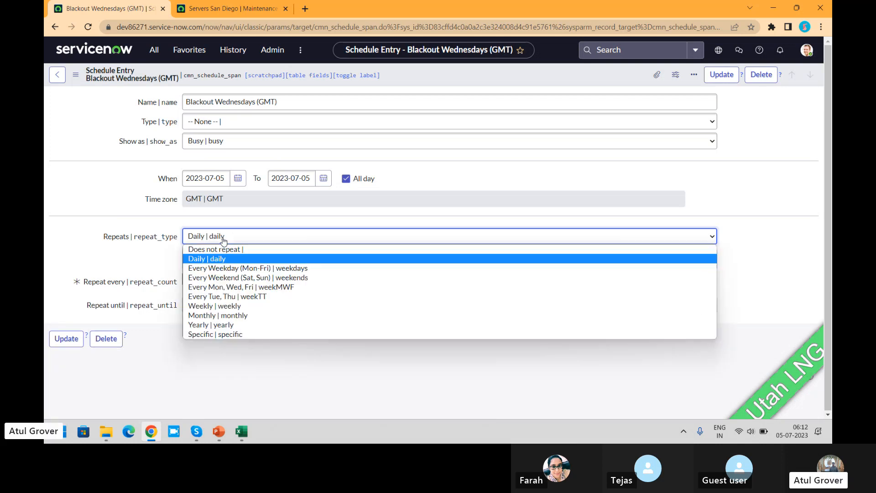
click(221, 268)
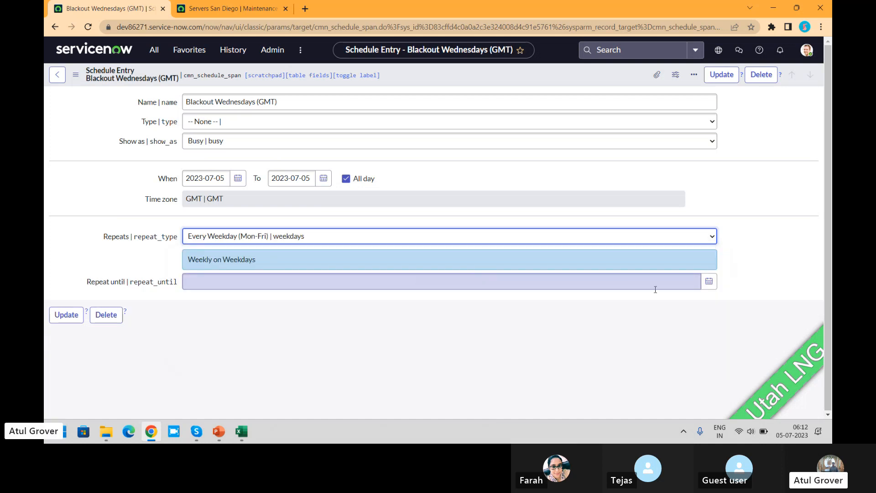
Set the Blackout Wednesdays (GMT) entry to repeat until 2023-08-31 and save the entry
click(709, 281)
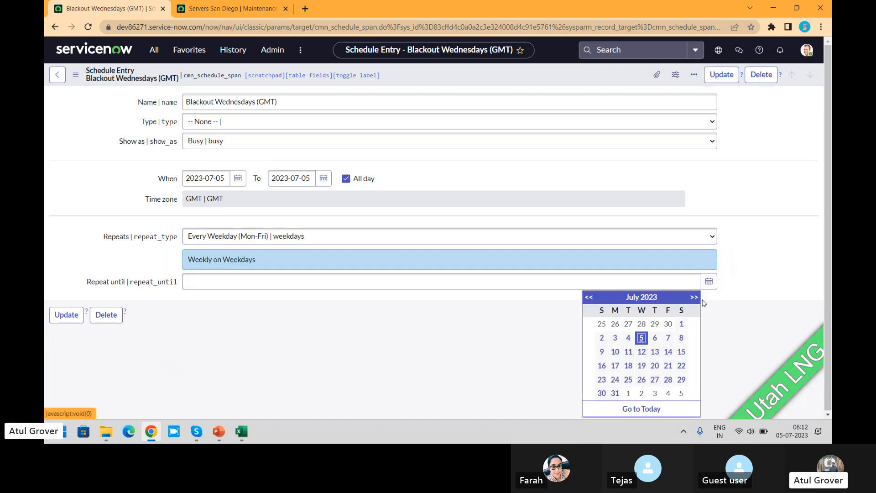
click(694, 297)
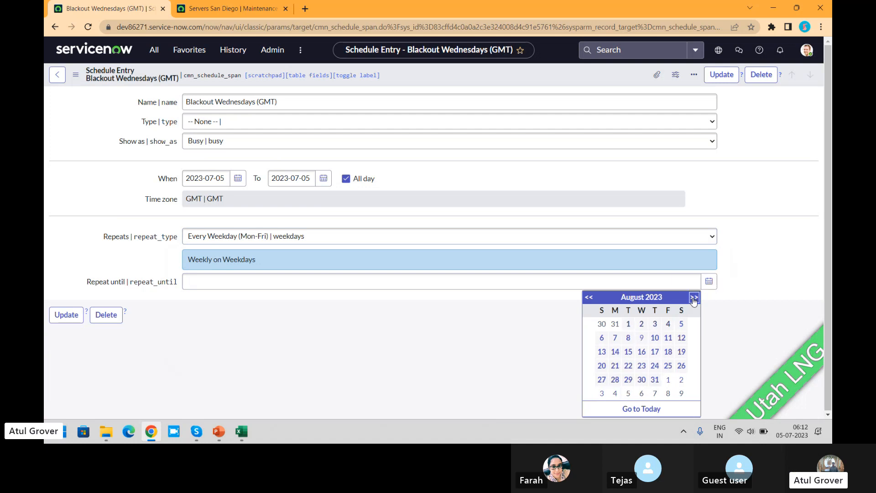
click(654, 380)
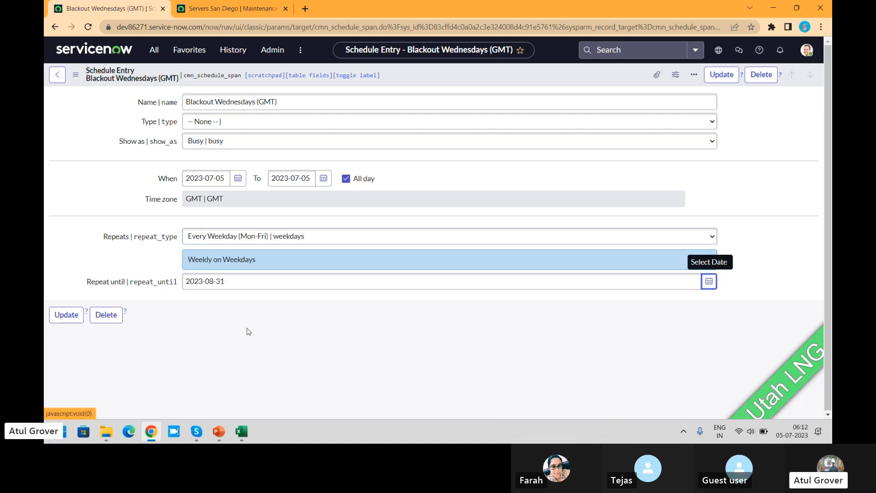
click(64, 322)
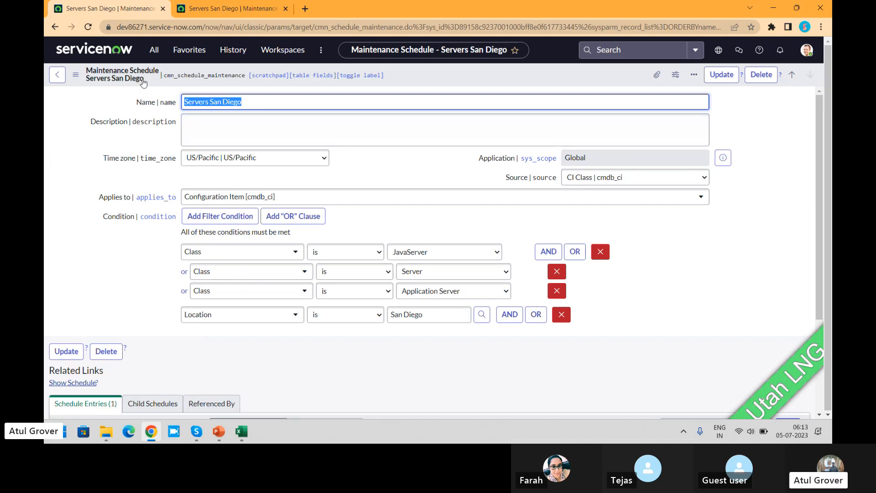
Open the Blackout Wednesdays (GMT) record from the Blackout Schedules list and review its schedule entries
click(154, 50)
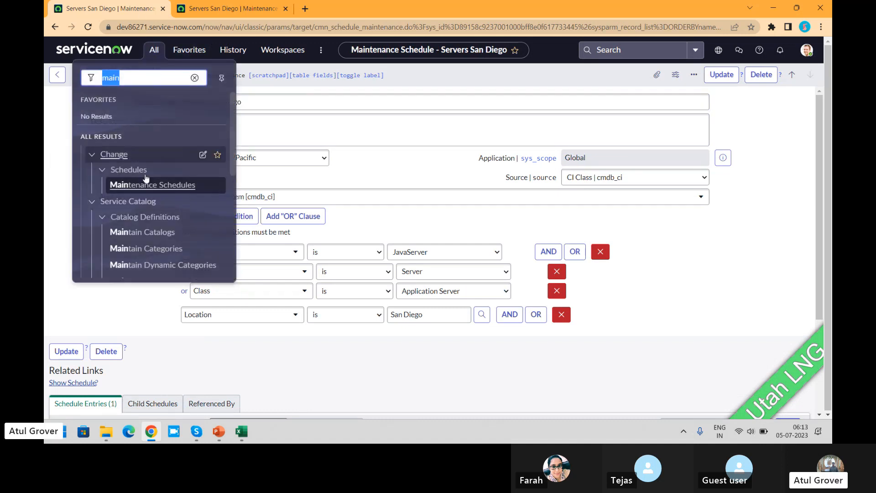
text(bla)
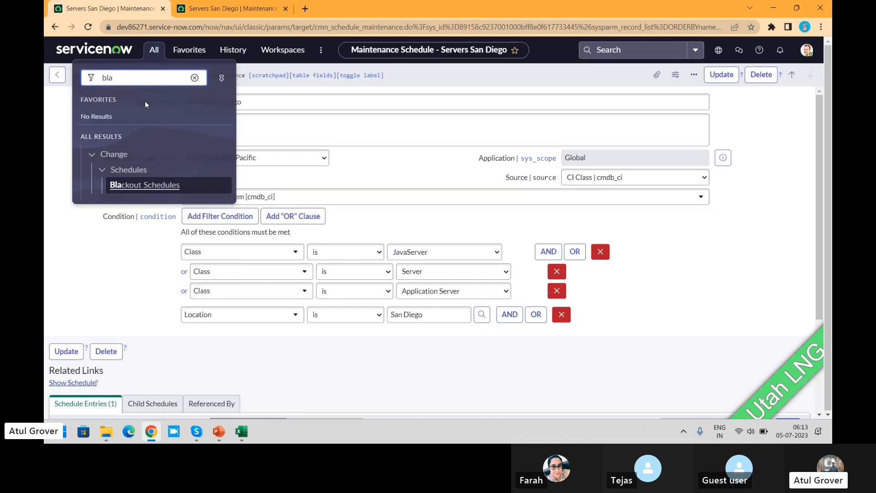
click(150, 186)
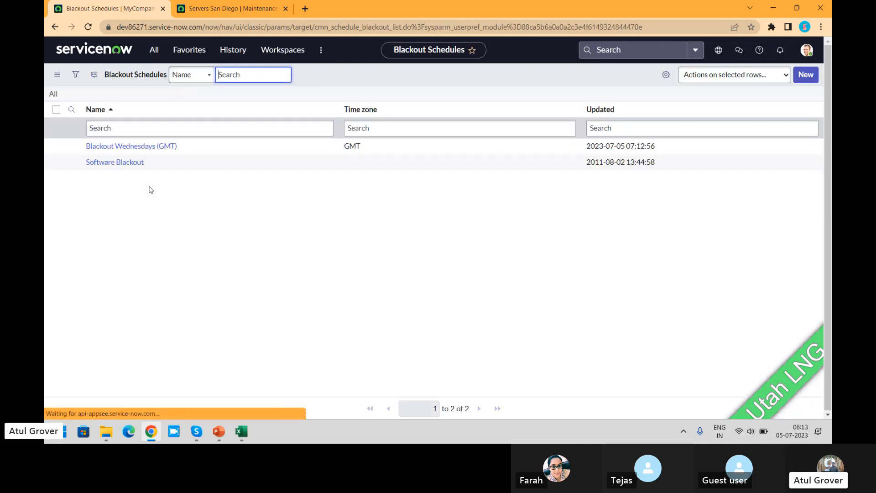
click(123, 155)
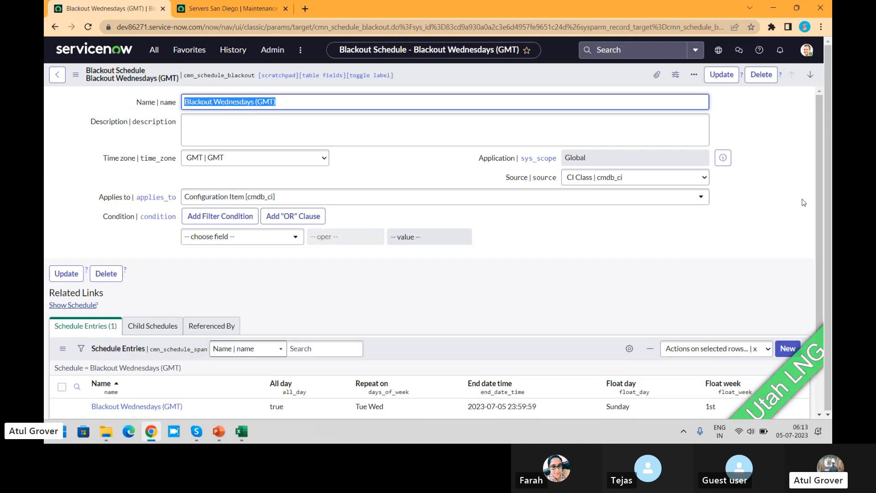
drag(817, 194, 817, 271)
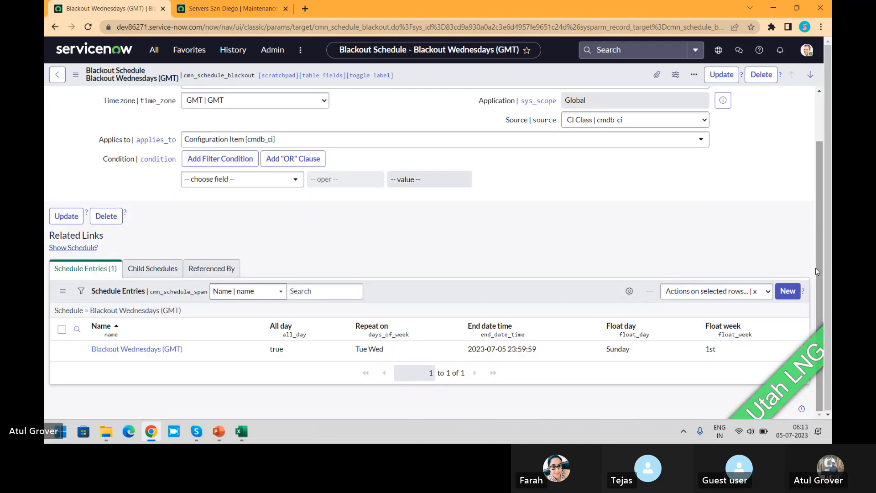
Open the Global Infrastructure record from the Maintenance Schedules list and review its schedule entries and available sources
click(206, 14)
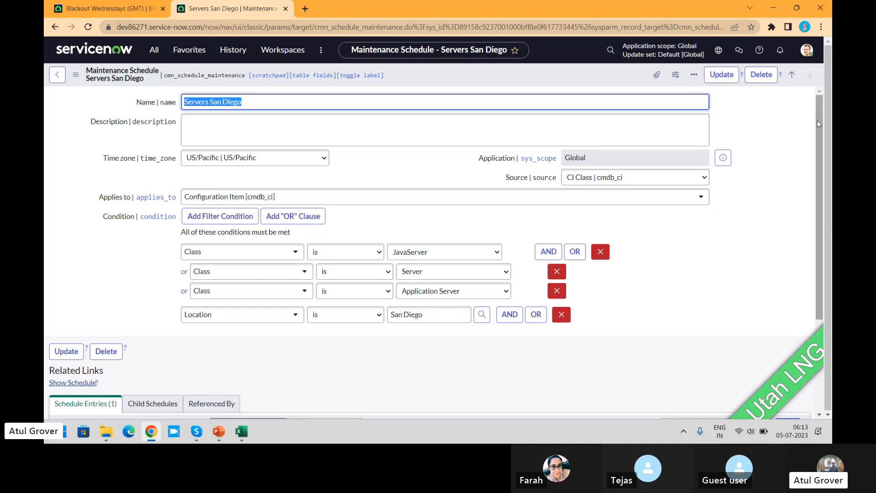
click(159, 51)
text(main)
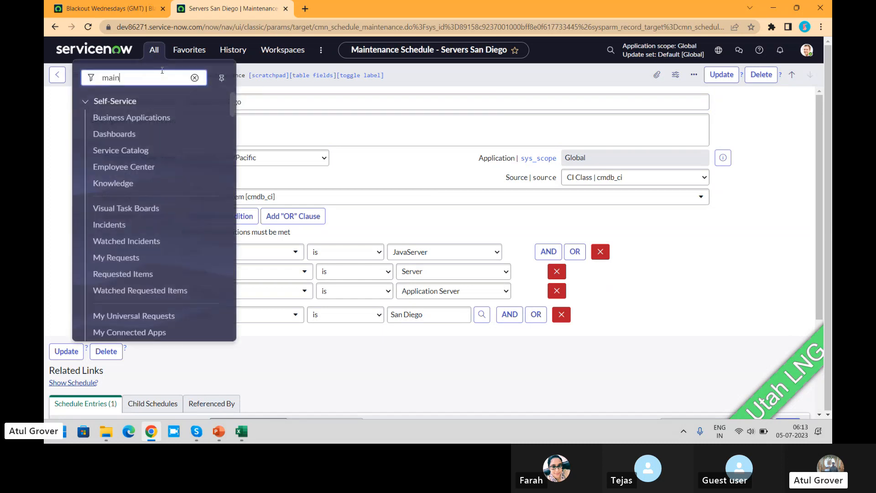
click(155, 185)
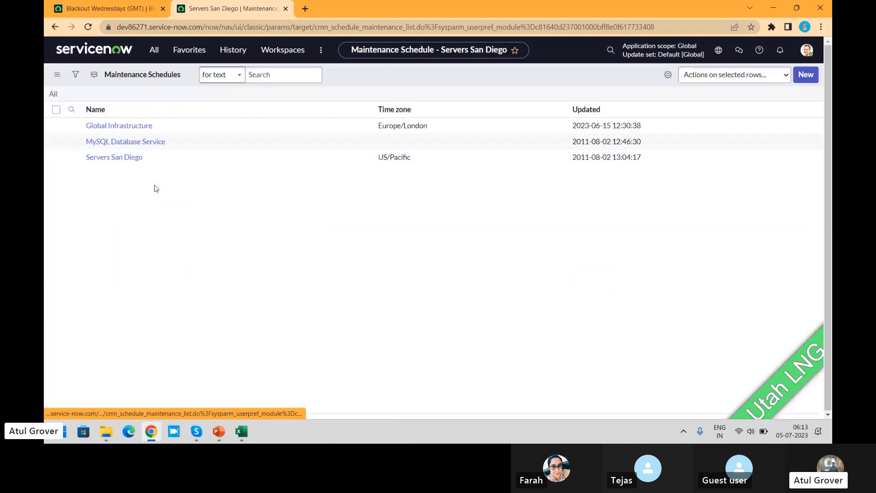
click(122, 154)
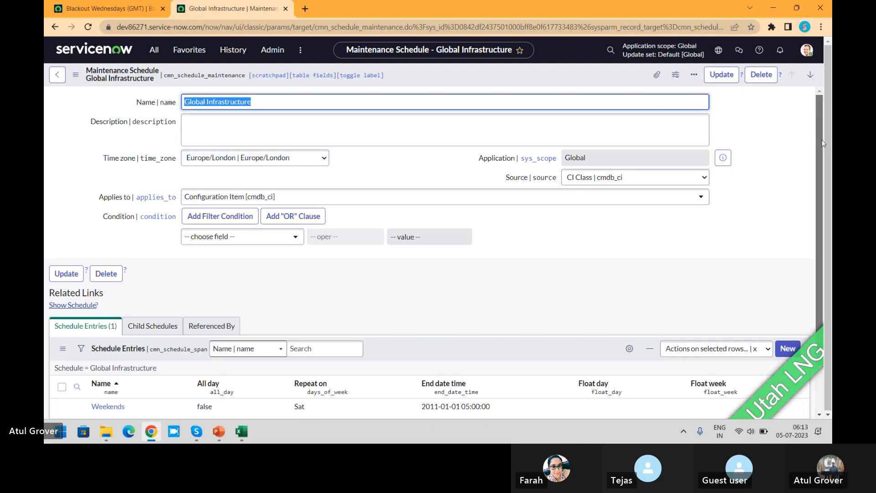
drag(823, 143, 816, 188)
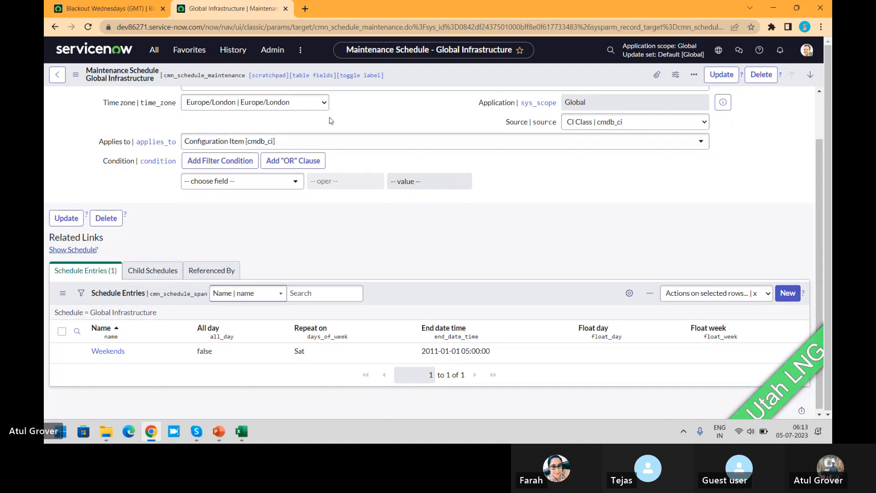
click(590, 127)
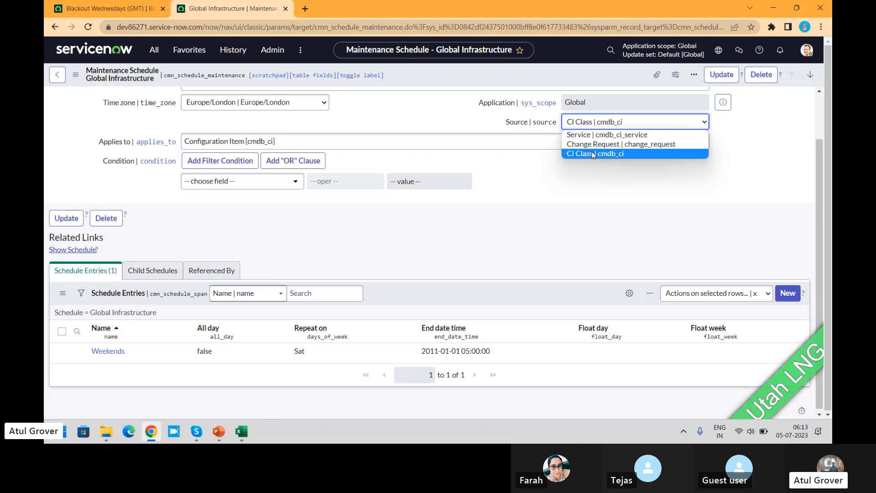
Open the Weekends schedule entry of Global Infrastructure and set both its start and end dates to 2023-07-01
click(119, 355)
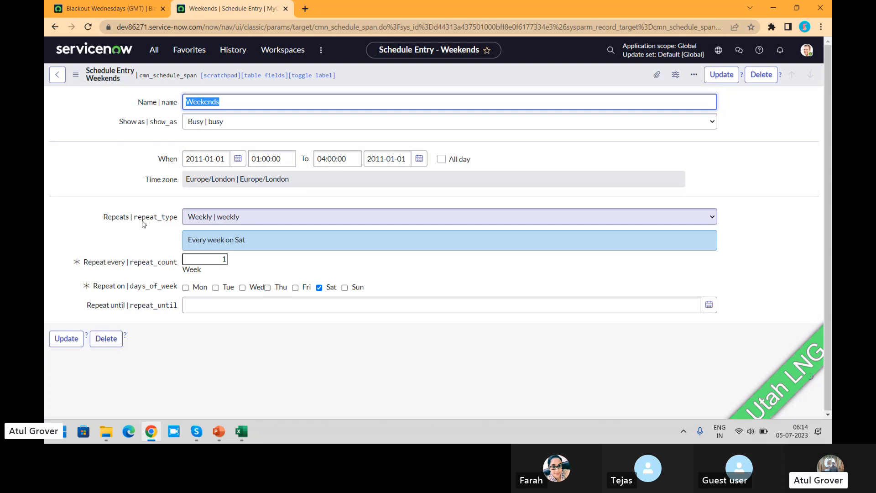
click(237, 159)
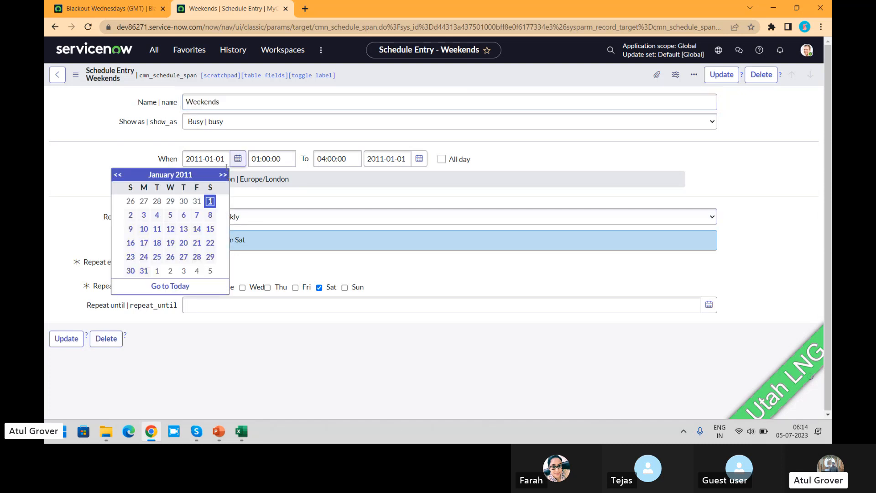
click(168, 288)
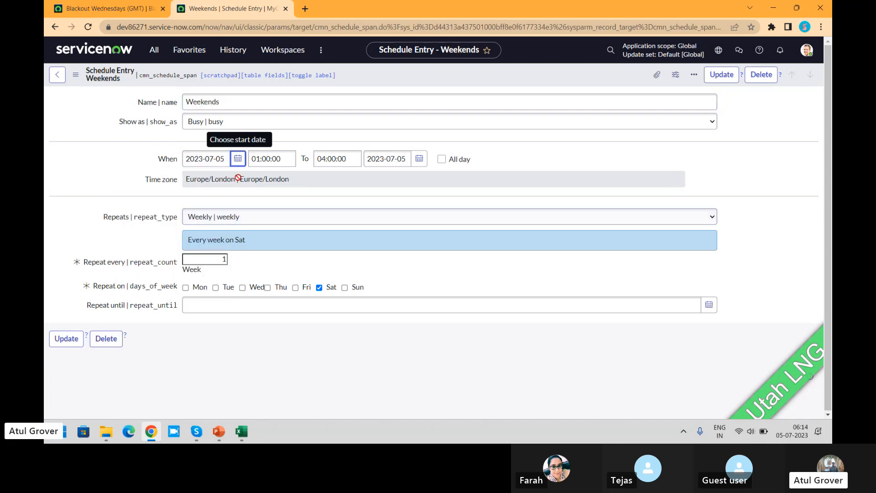
click(237, 159)
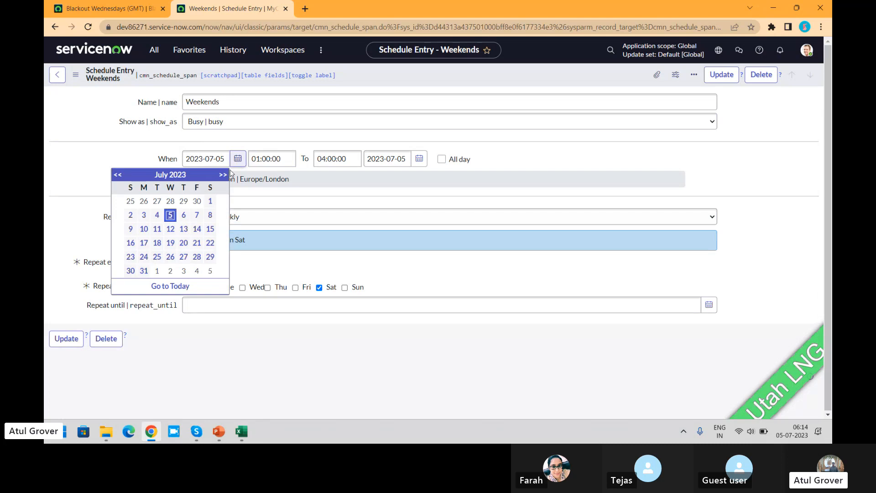
click(210, 201)
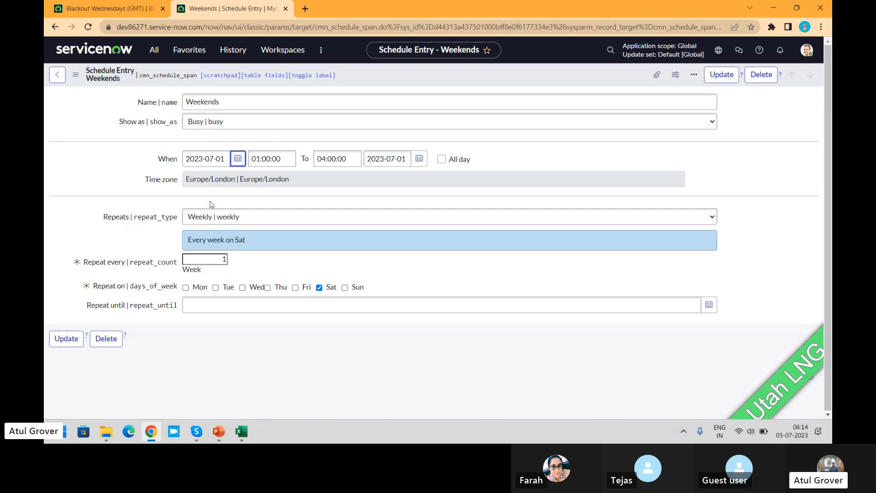
click(419, 158)
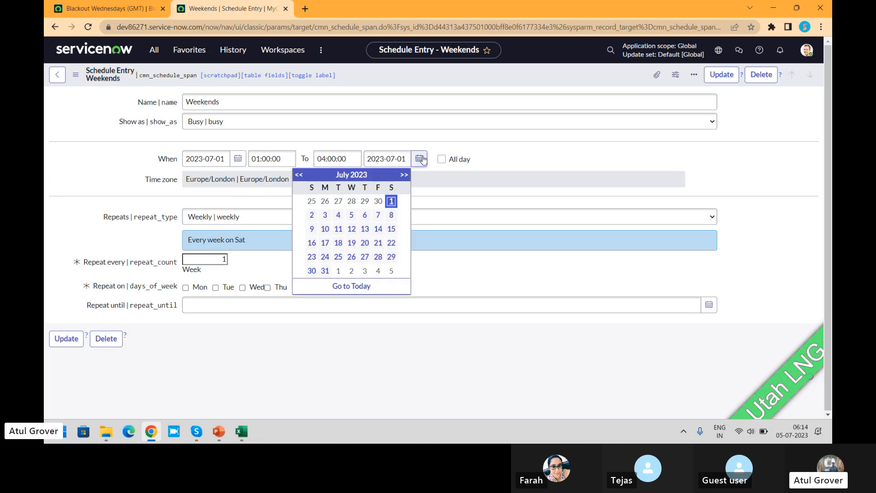
click(392, 202)
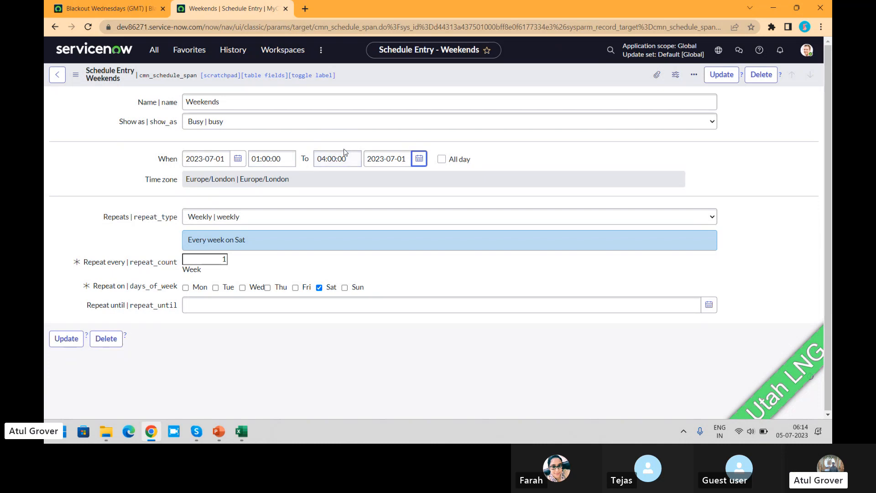
Set the Weekends entry's end time to 16:00:00
drag(350, 158, 286, 158)
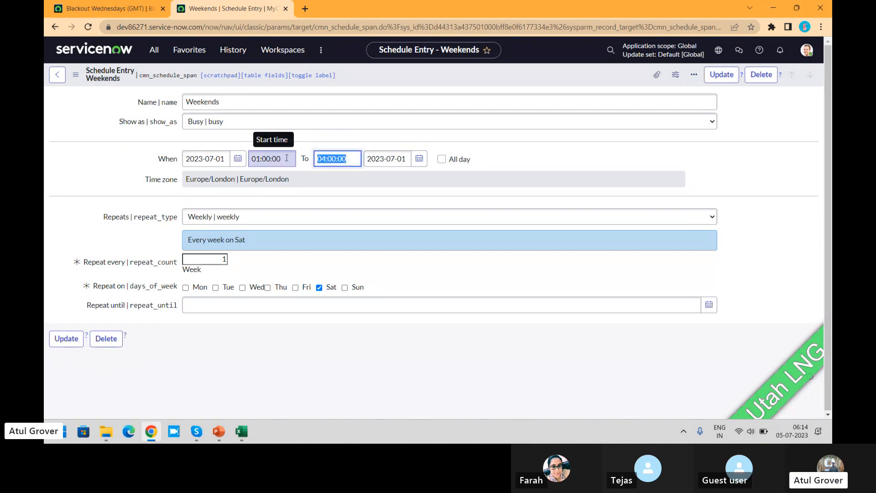
text(1600)
key(Tab)
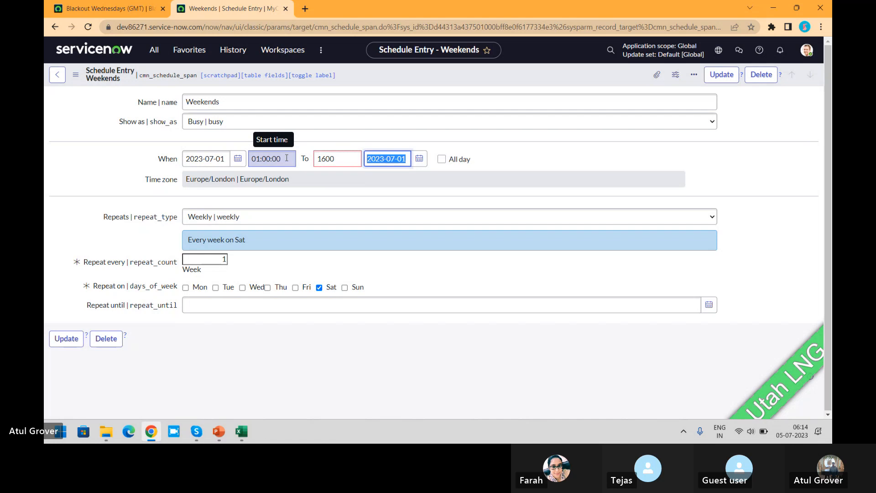
click(326, 158)
drag(342, 160, 271, 162)
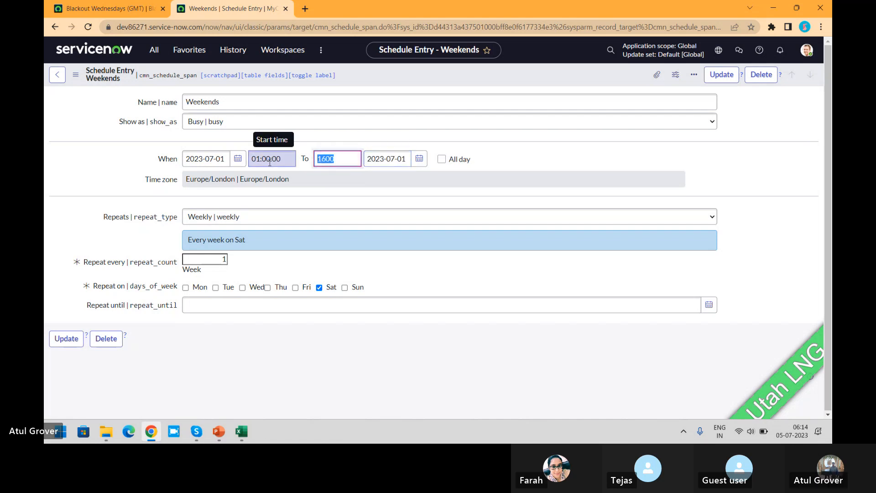
text(16:00:00)
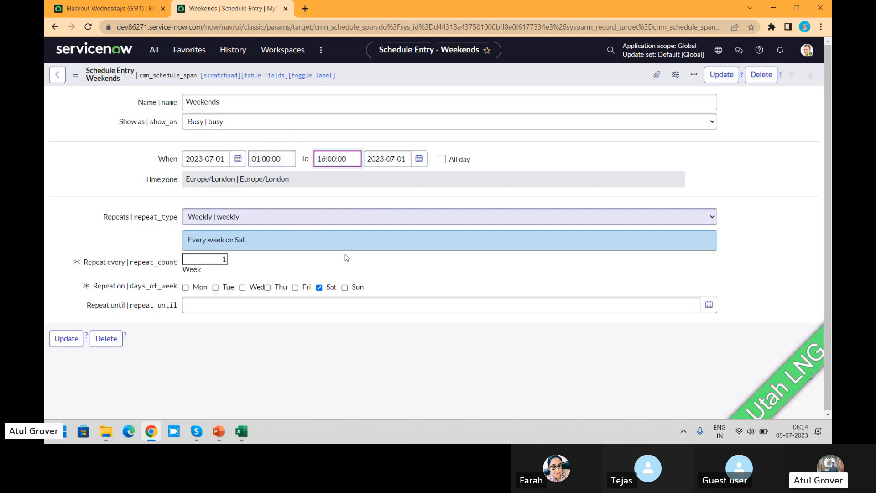
Add Sunday to the Weekends entry's weekly repeat days and set it to repeat until 2023-08-31
click(344, 287)
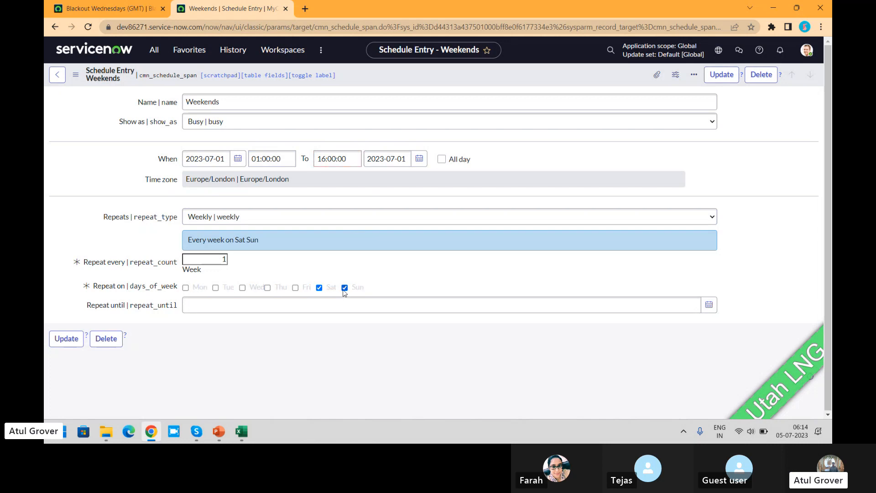
click(213, 259)
click(709, 304)
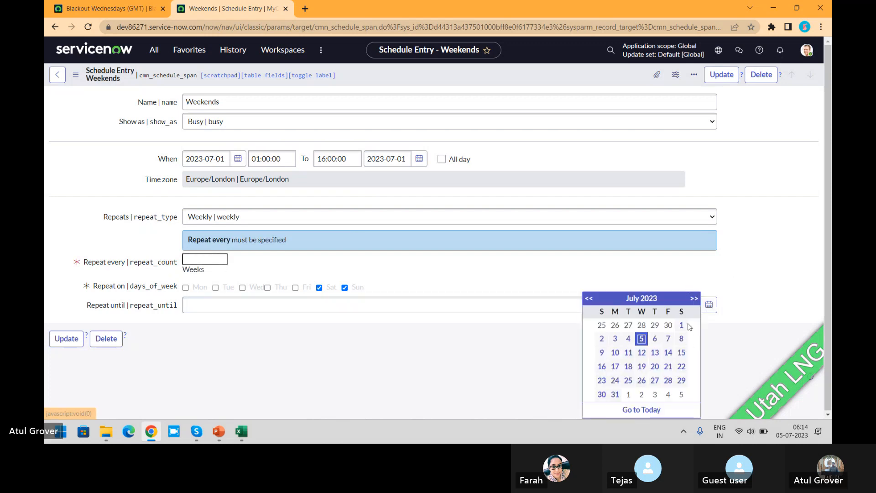
click(694, 298)
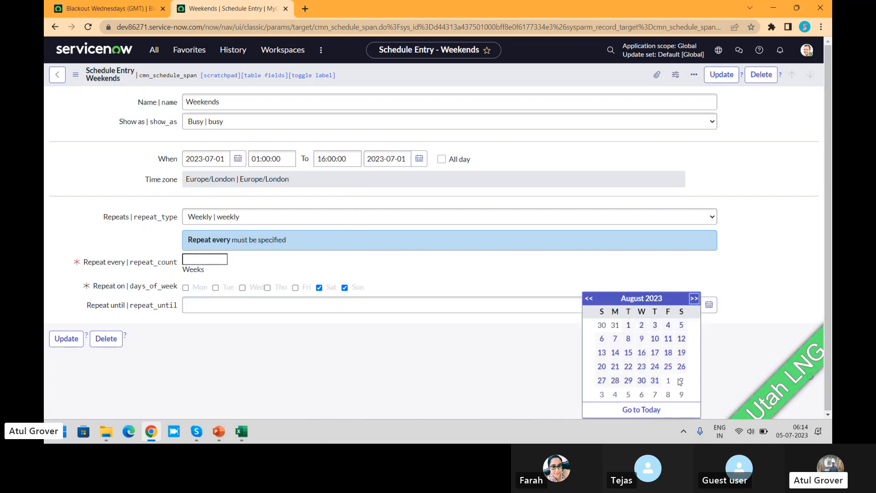
click(655, 380)
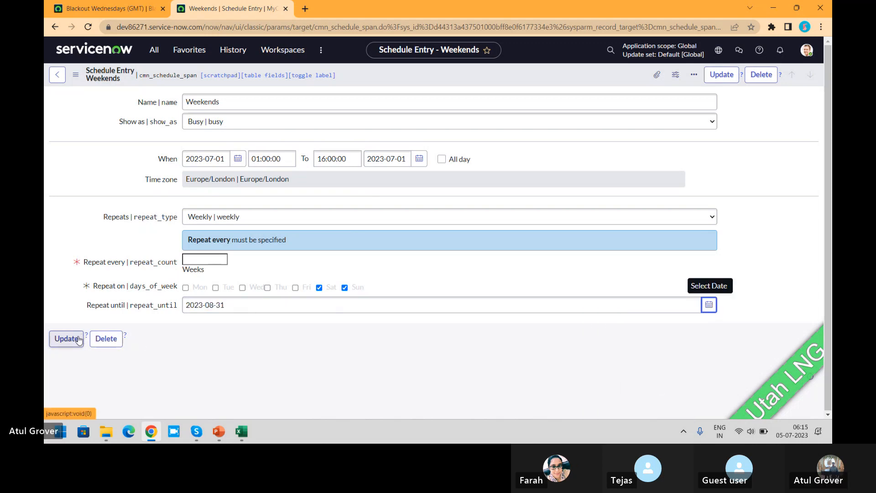
Set the Weekends entry to repeat every 5 weeks and save the entry
click(213, 262)
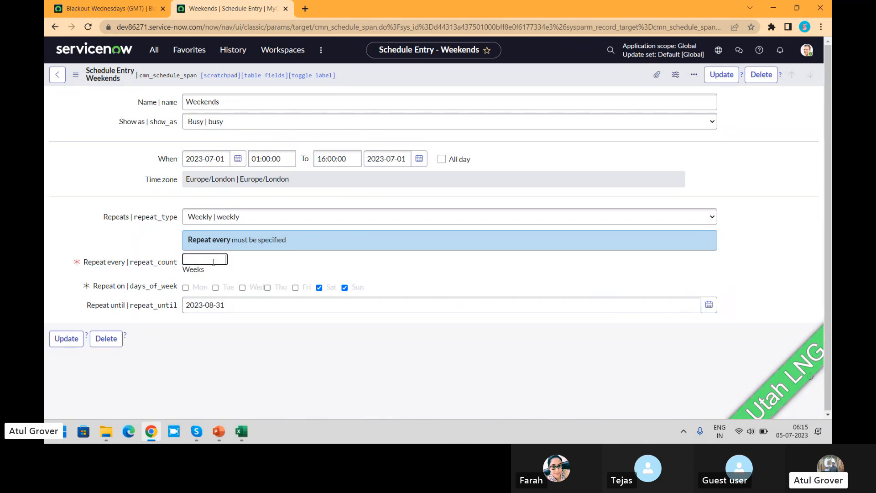
text(5)
click(65, 338)
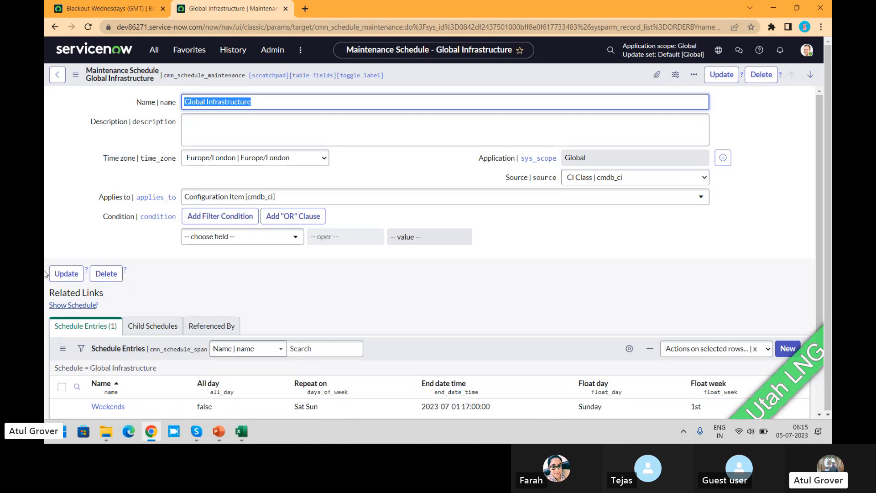
Find the Change application and start creating a new change request
click(156, 50)
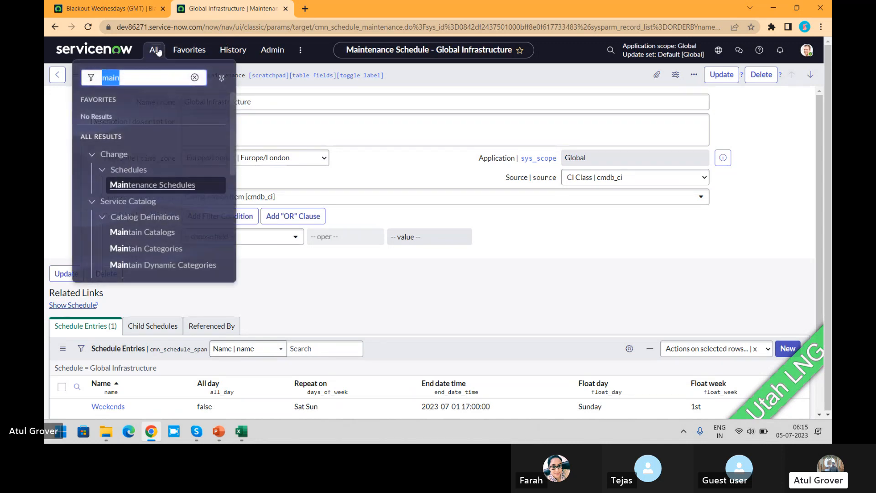
text(change)
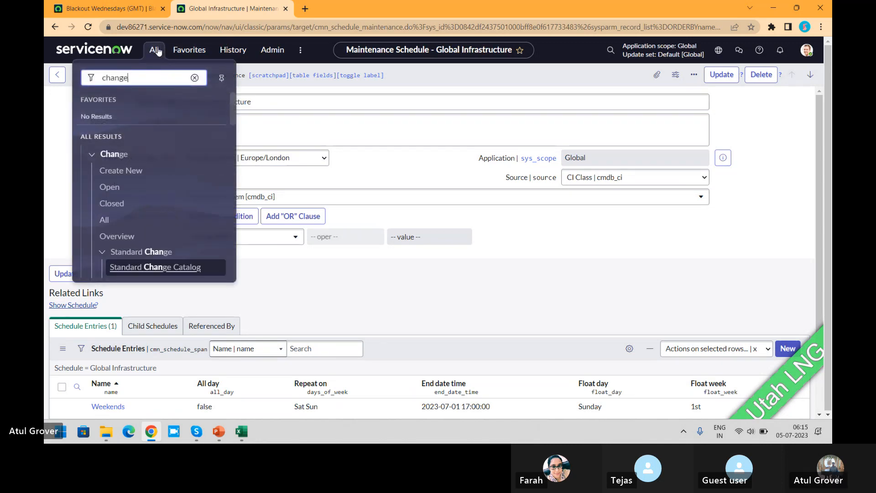
click(118, 171)
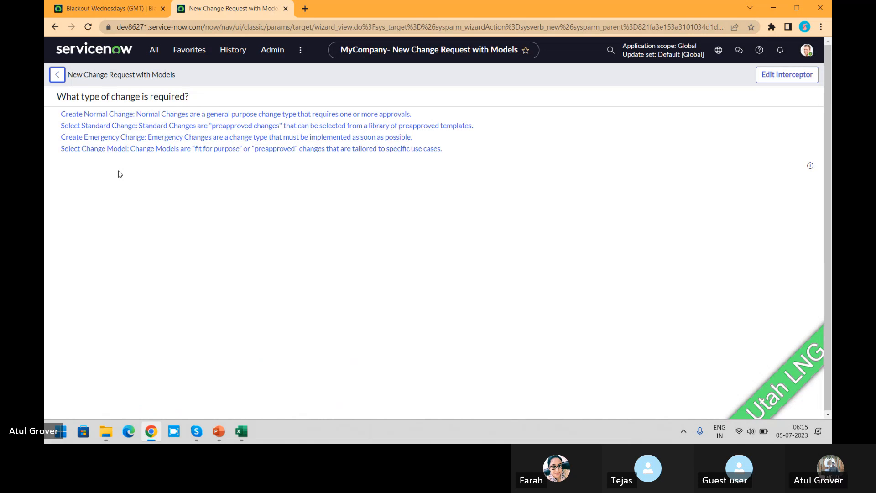
Create a normal change and set its configuration item to SAP AppSRV01
click(214, 115)
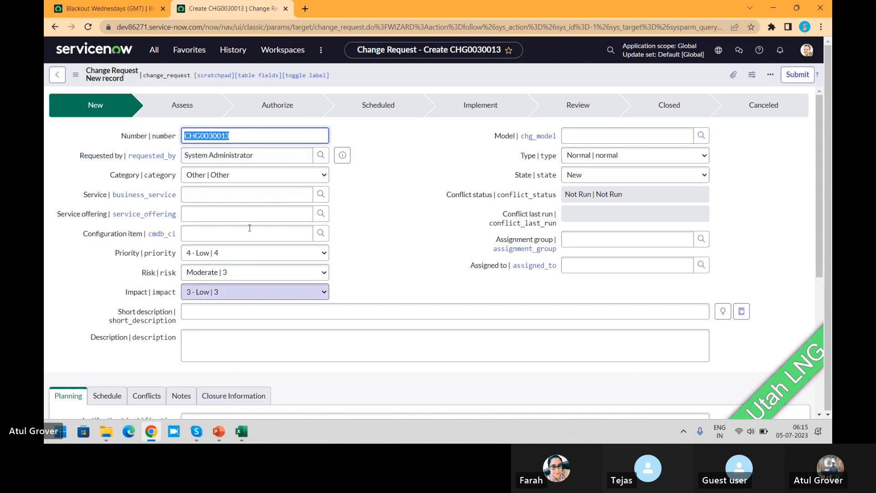
click(221, 232)
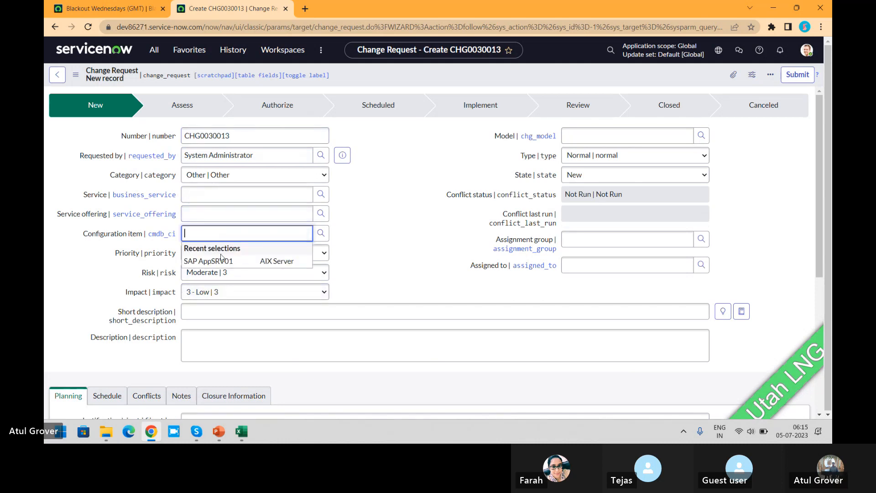
click(221, 258)
Enter BW as both the short description and the description of the change request
click(247, 312)
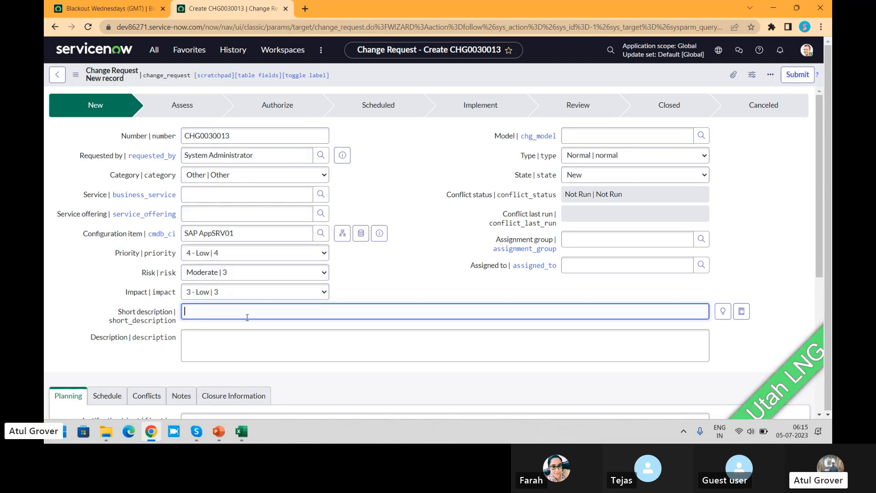
text(B)
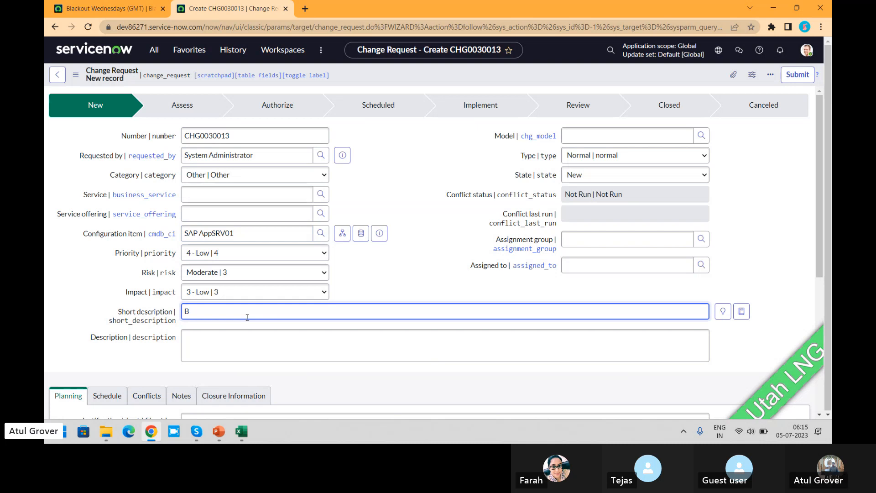
text(W)
click(238, 335)
text(BW)
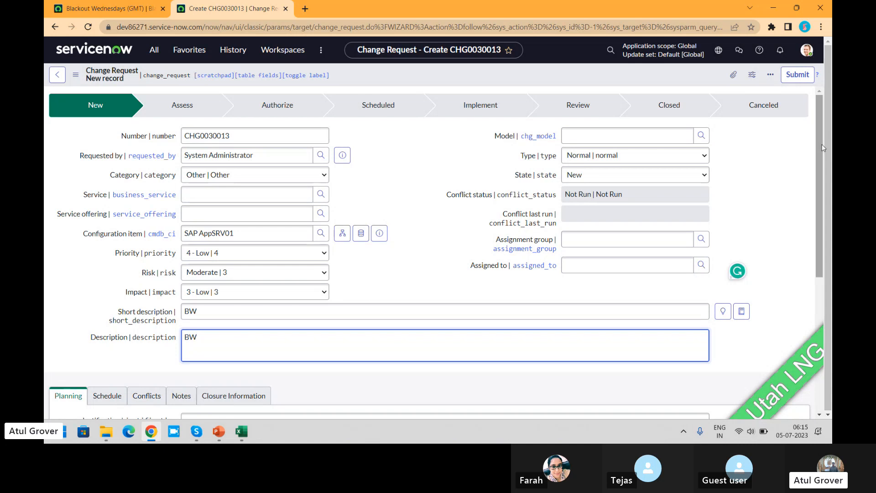
Assign the change request to the Analytics Settings Managers group
drag(820, 145, 817, 212)
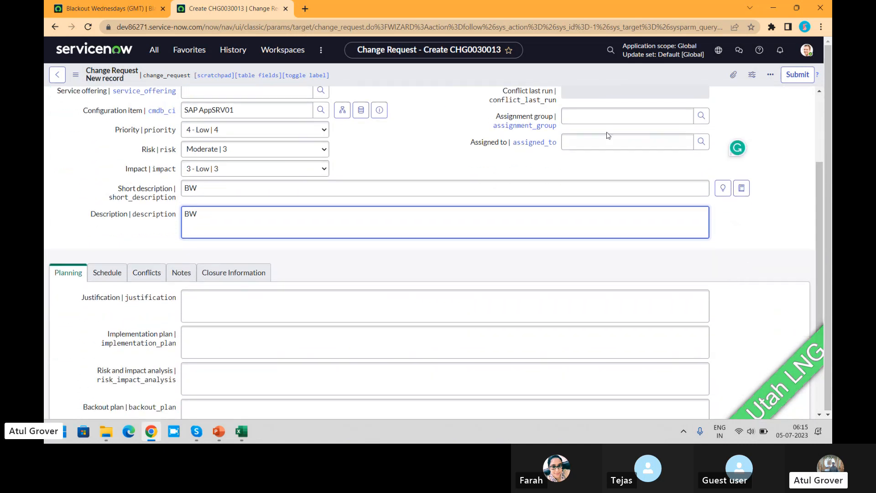
click(588, 118)
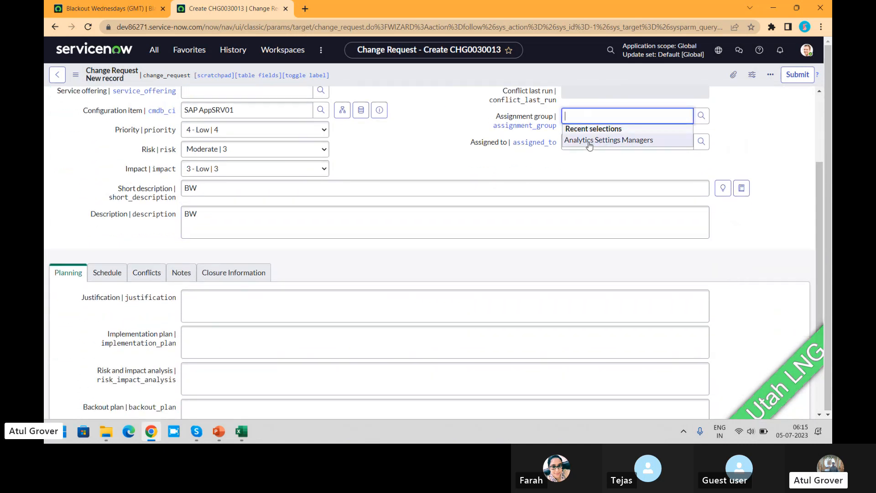
click(589, 141)
Fill the justification, implementation plan, and risk and impact analysis with LNG
click(209, 307)
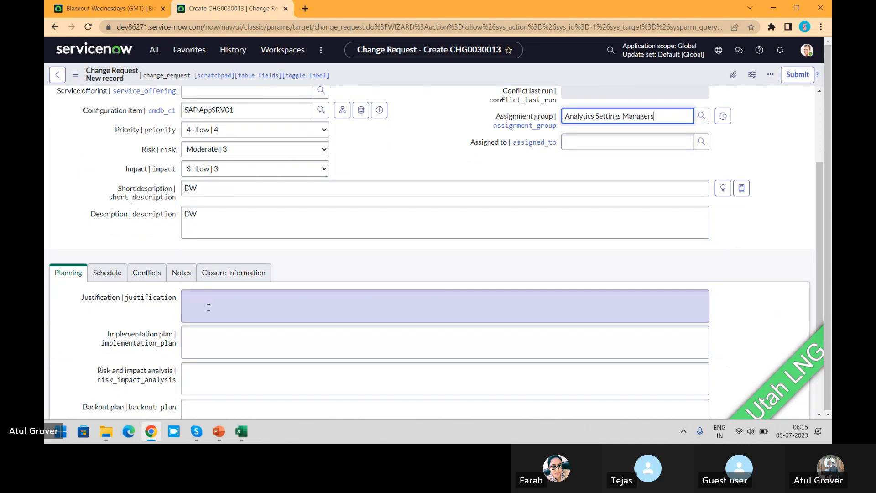
text(LNG)
key(ctrl+a)
key(ctrl+c)
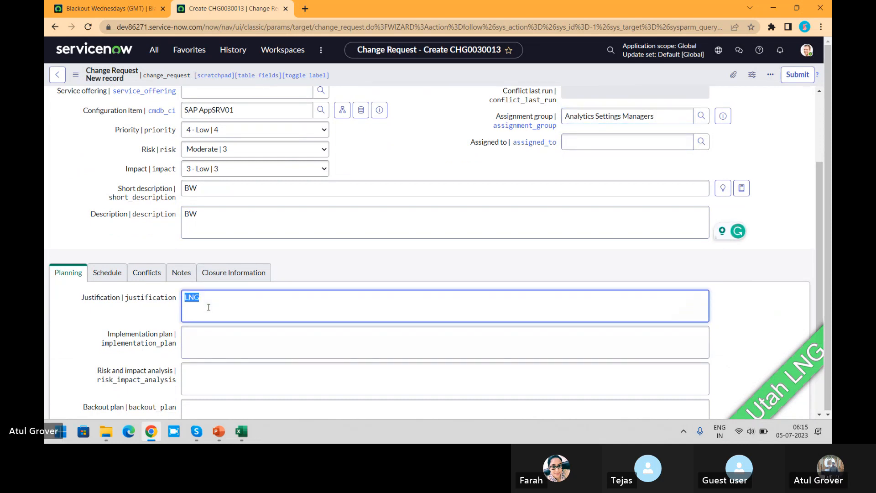
click(218, 333)
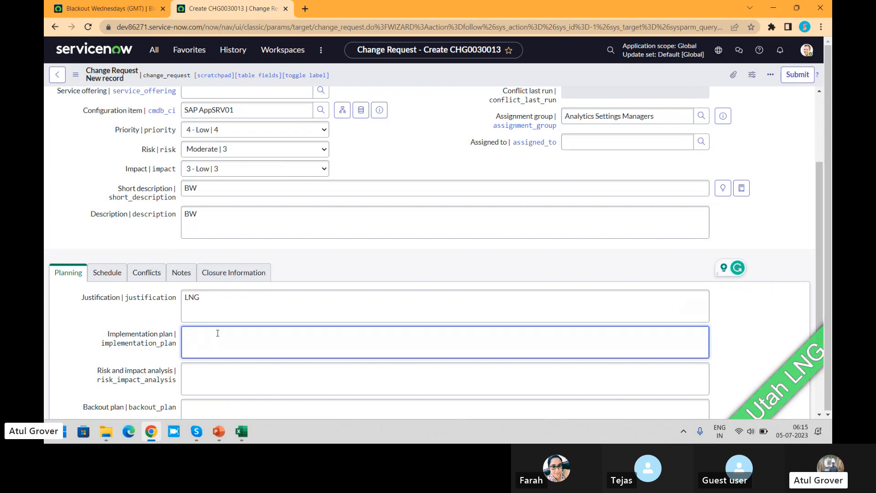
key(ctrl+v)
click(227, 371)
key(ctrl+v)
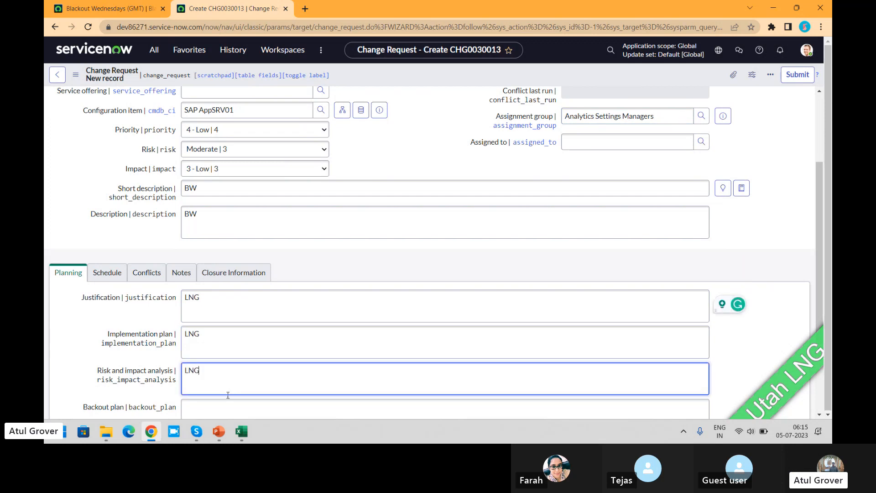
Fill the backout plan and test plan with the same LNG text
click(229, 406)
key(ctrl+v)
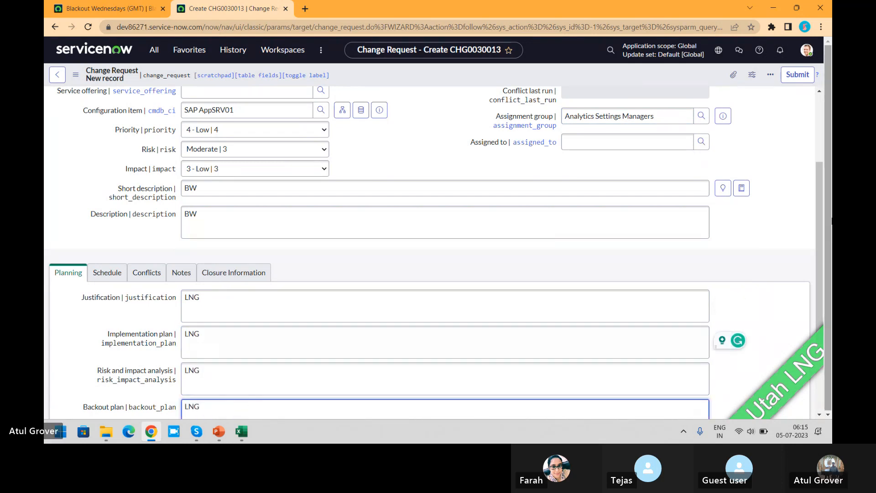
drag(826, 221, 826, 287)
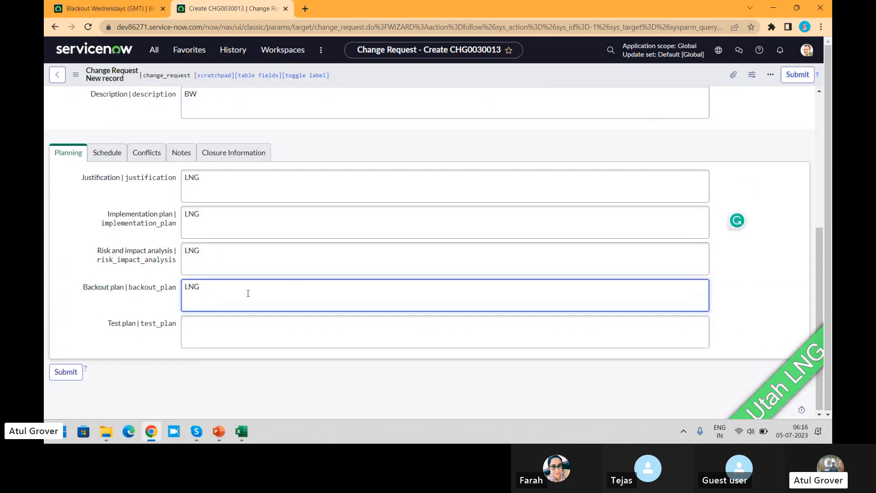
click(227, 323)
key(ctrl+v)
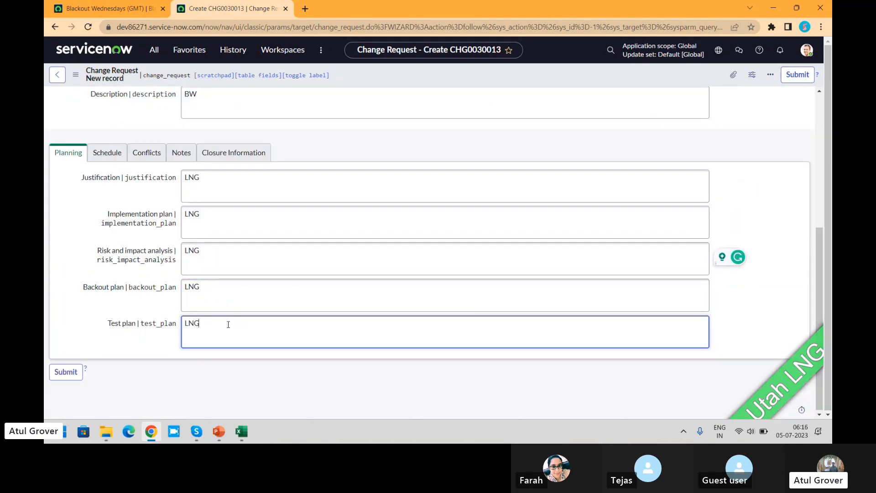
Schedule the change with a planned start date of 2023-07-10 and a planned end date of 2023-07-13
click(115, 148)
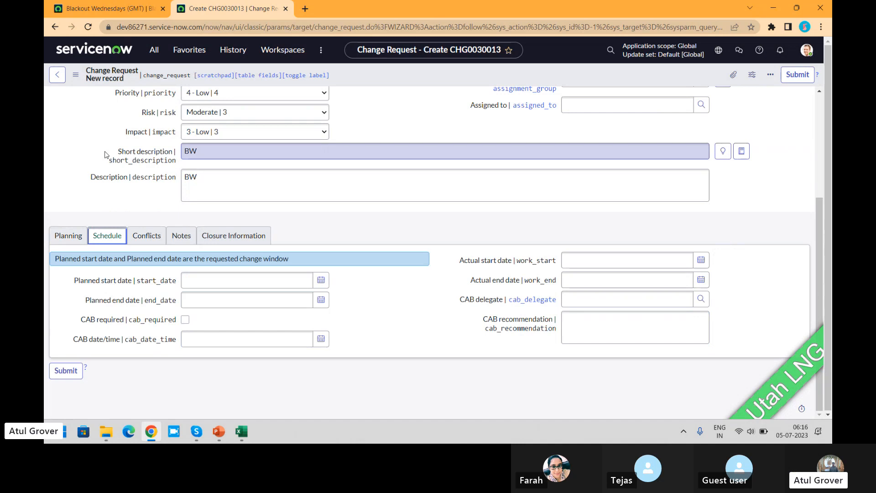
click(321, 281)
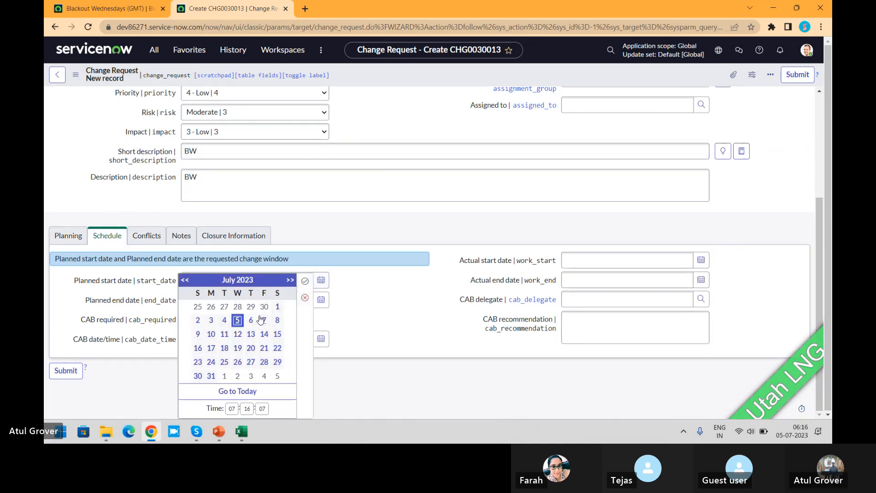
click(212, 334)
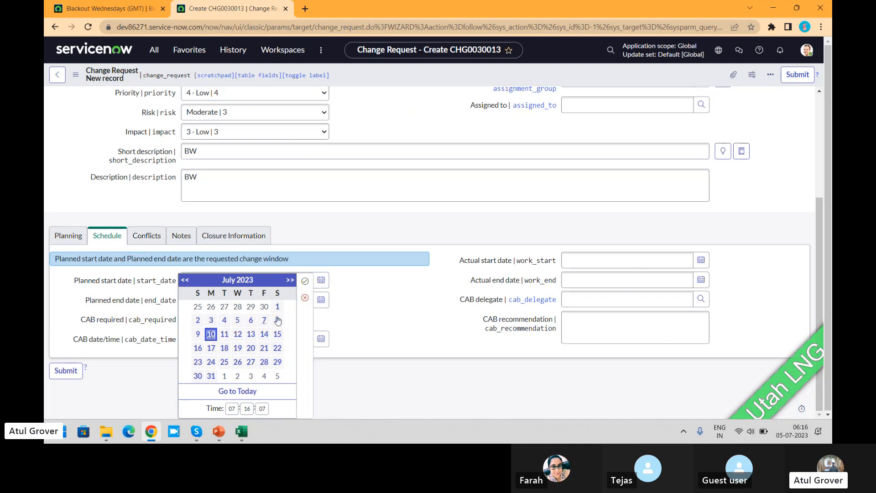
click(305, 280)
click(321, 300)
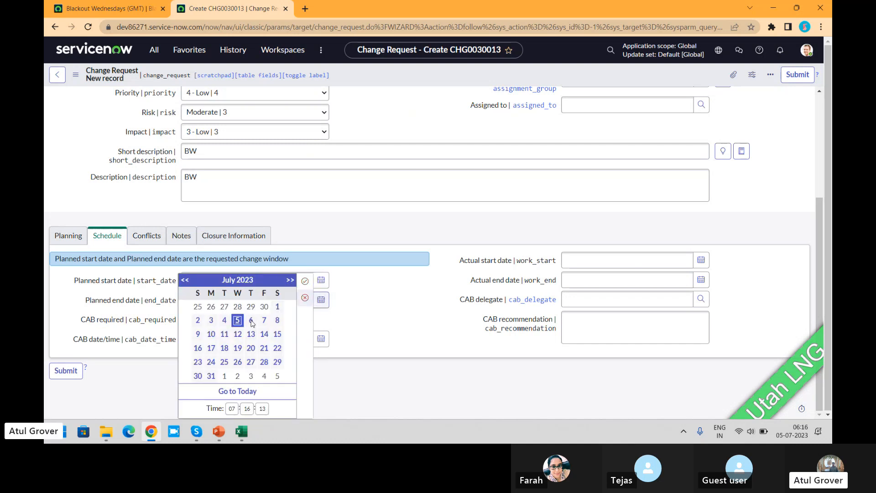
click(304, 282)
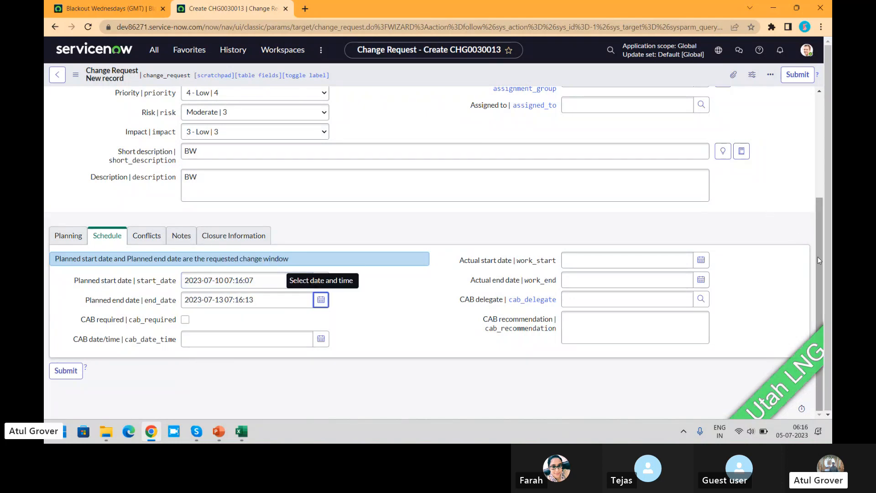
Save the new change request while keeping its form open
drag(820, 258, 822, 147)
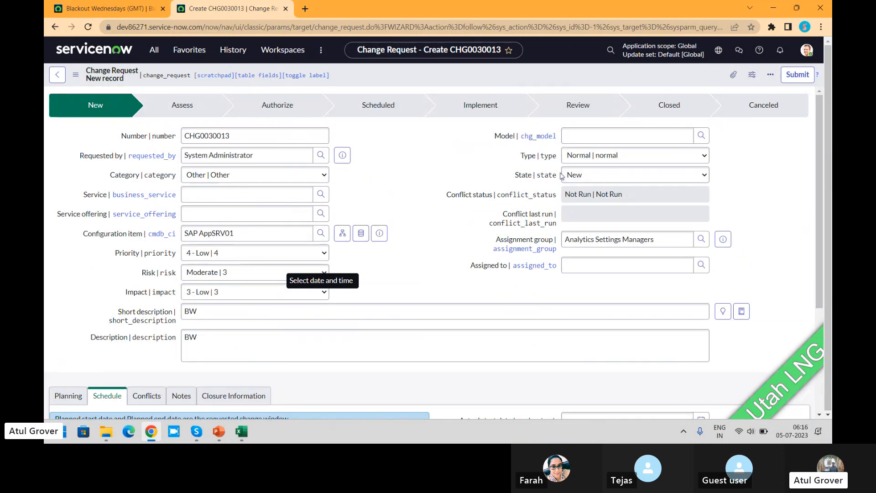
right_click(446, 78)
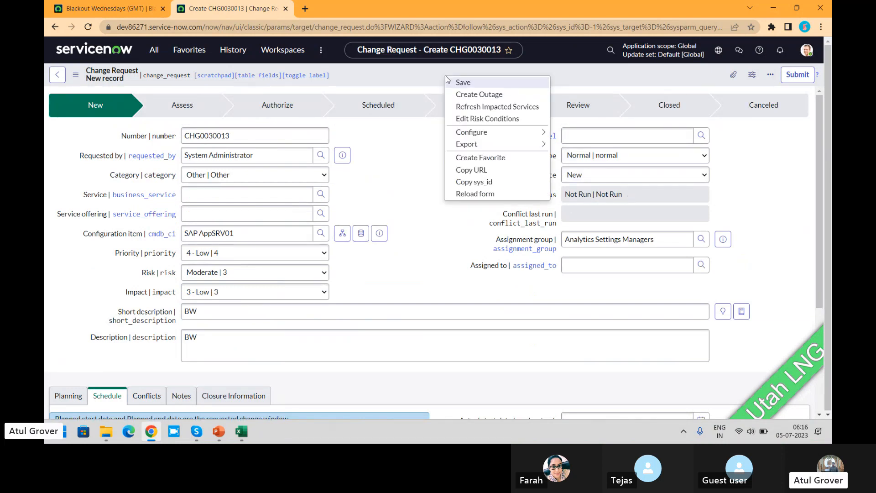
click(456, 83)
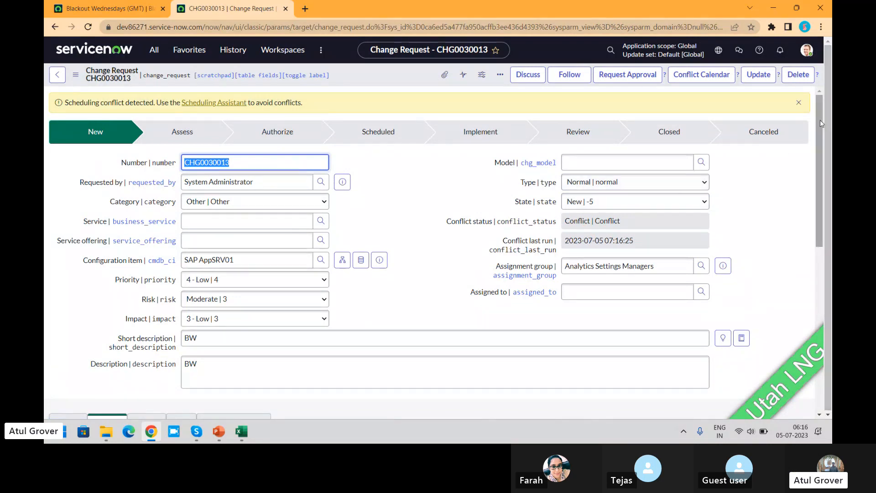
Review the change request's detected conflicts and compare them with the entries of the Blackout Wednesdays (GMT) schedule
drag(818, 121, 821, 230)
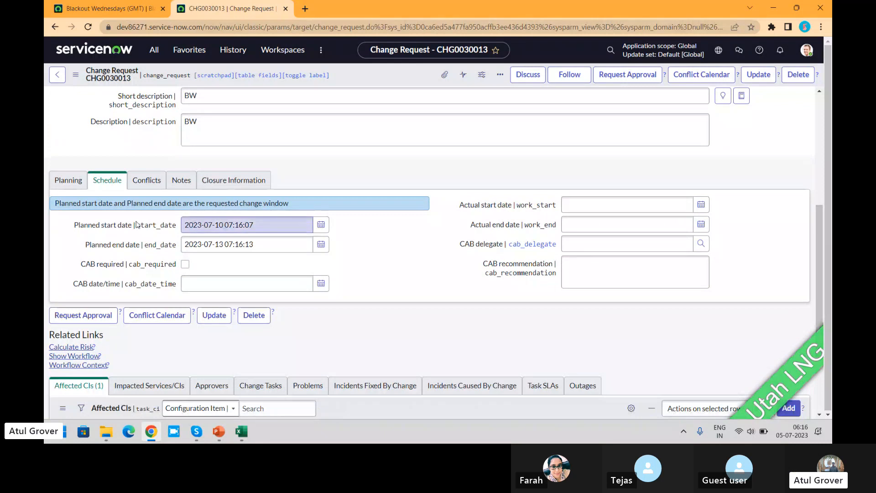
click(139, 186)
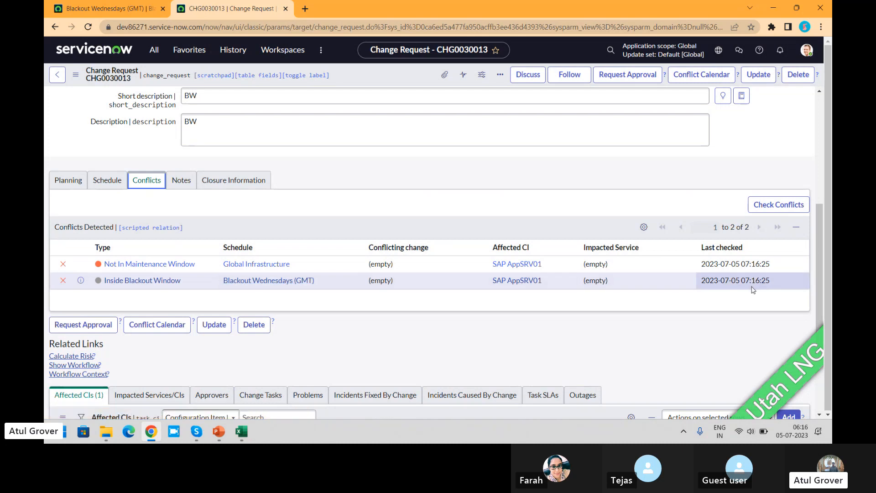
click(111, 9)
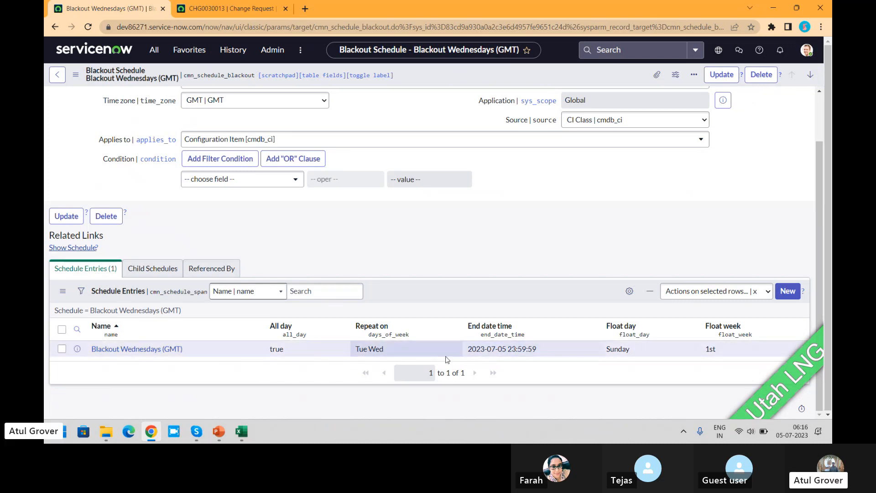
click(228, 9)
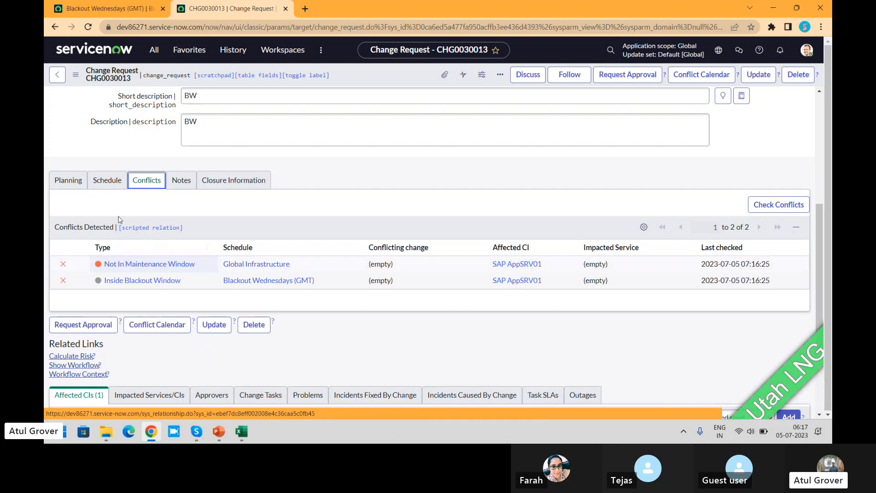
Change the planned start date of the change request to 2023-09-04
click(107, 180)
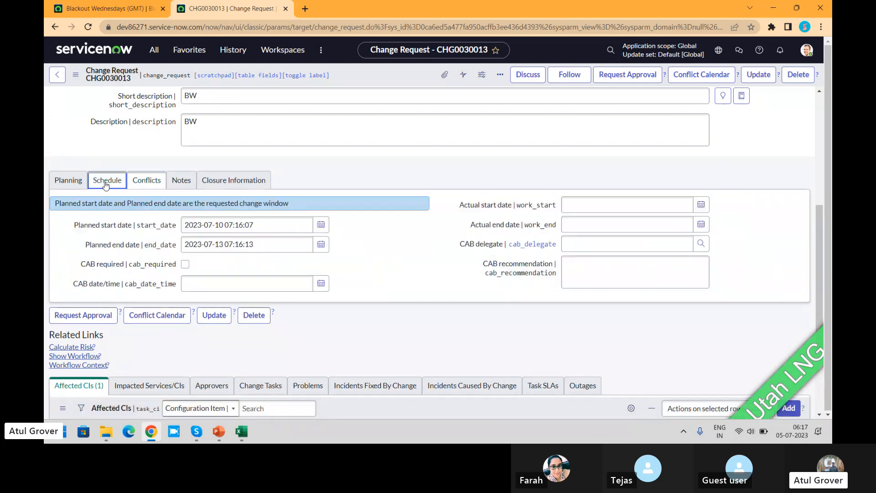
click(321, 224)
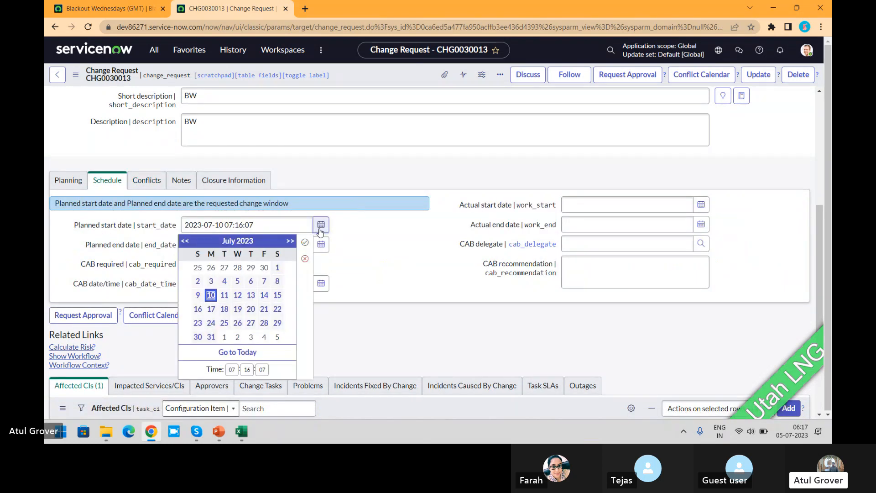
click(290, 241)
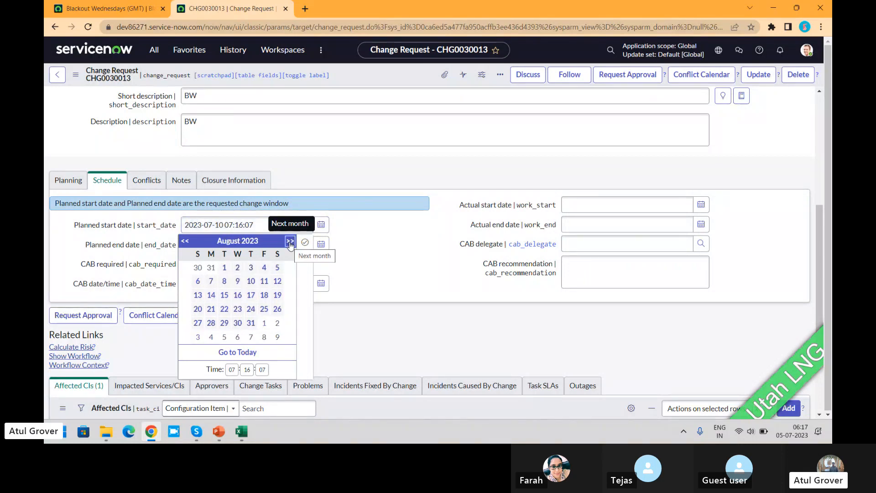
click(290, 242)
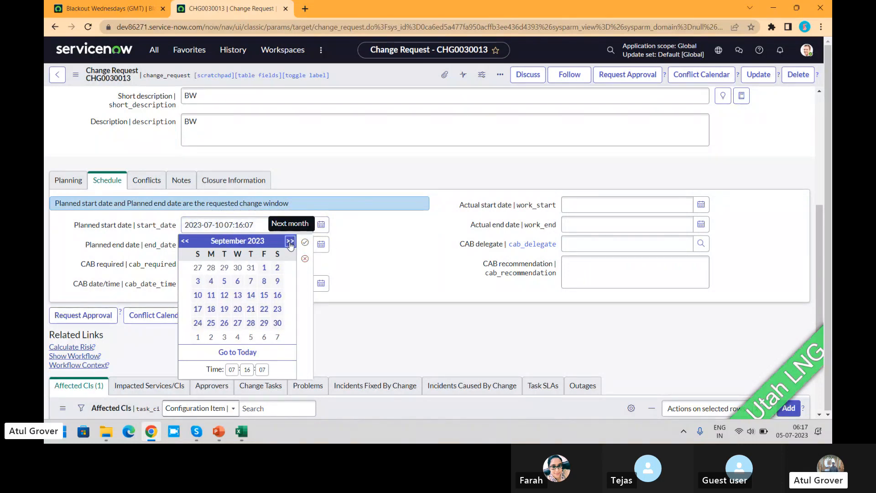
click(211, 281)
click(305, 248)
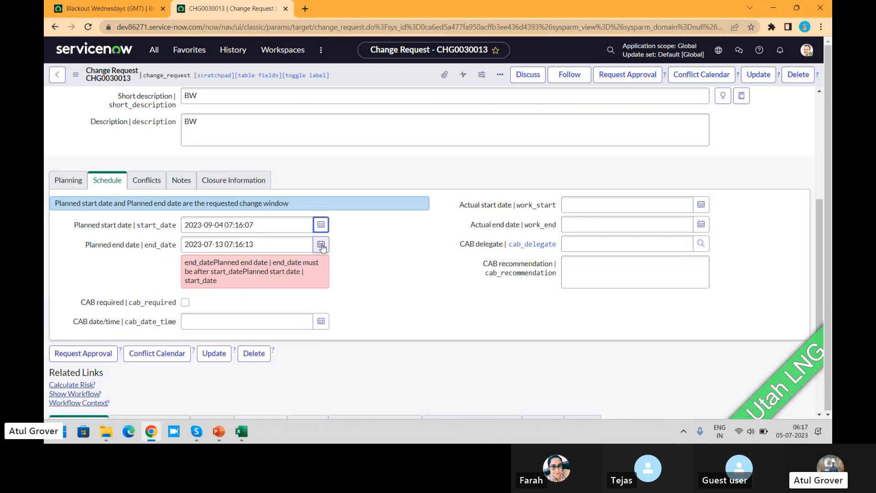
Change the planned end date of the change request to 2023-10-04
click(321, 244)
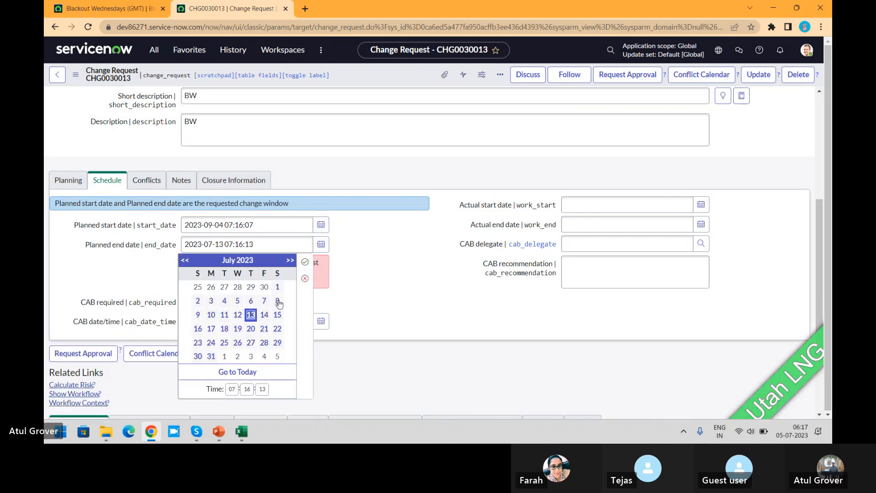
click(291, 260)
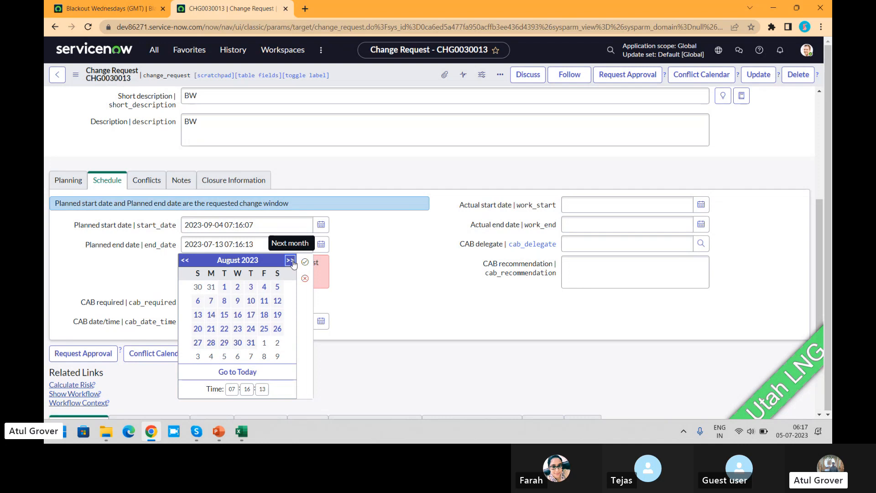
click(290, 260)
click(290, 260)
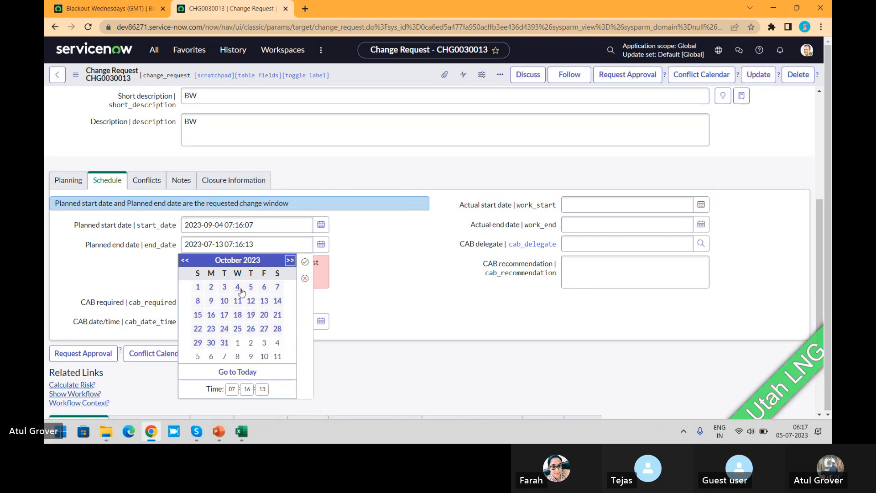
click(240, 291)
click(305, 261)
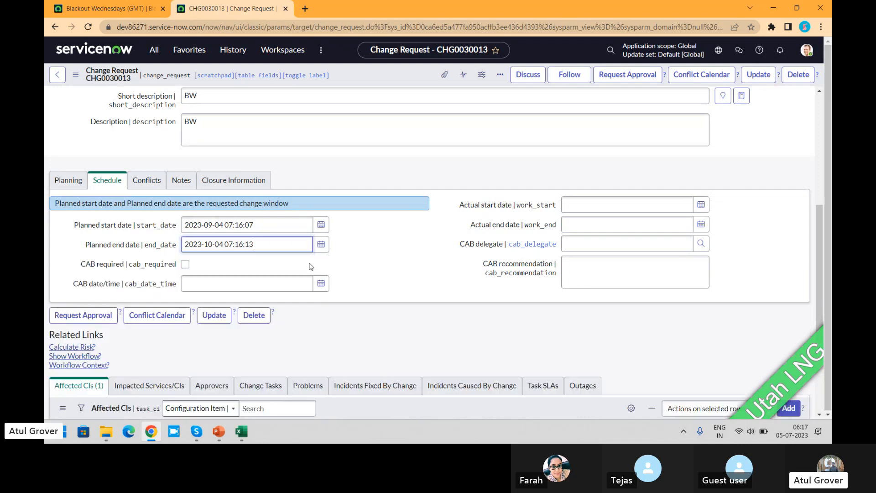
Save the BW change request with its changed planned dates while keeping its form open
right_click(365, 74)
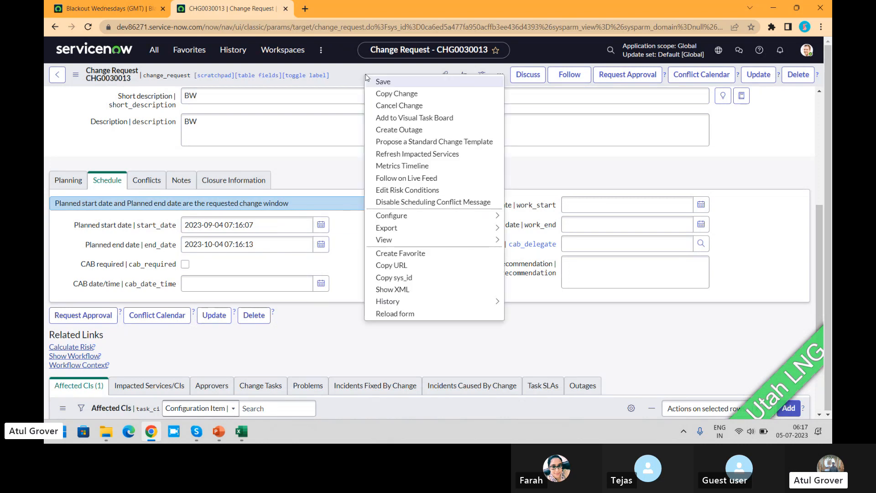
click(373, 81)
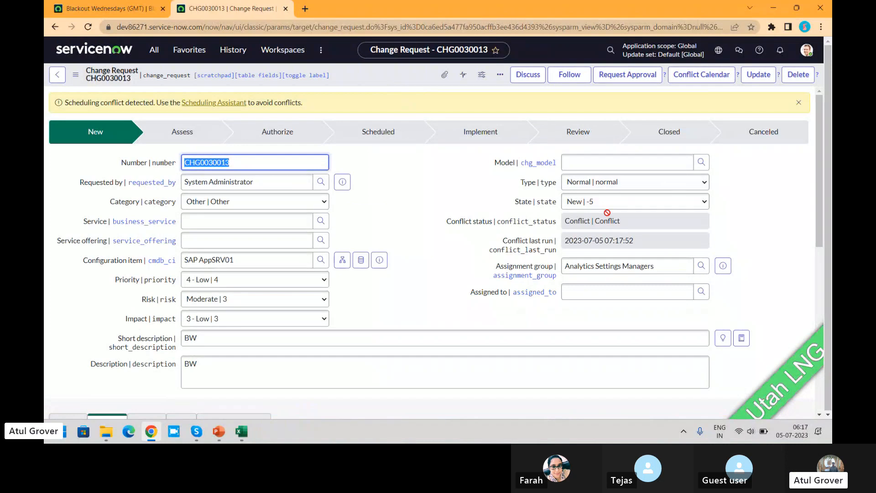
right_click(365, 78)
click(385, 85)
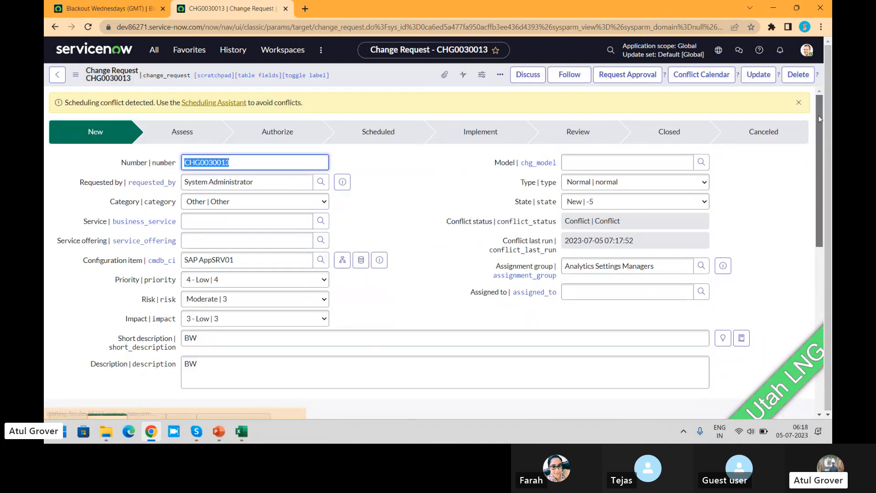
Review the conflicts detected on the BW change request and the schedule entries of the Global Infrastructure maintenance schedule
drag(820, 119, 818, 269)
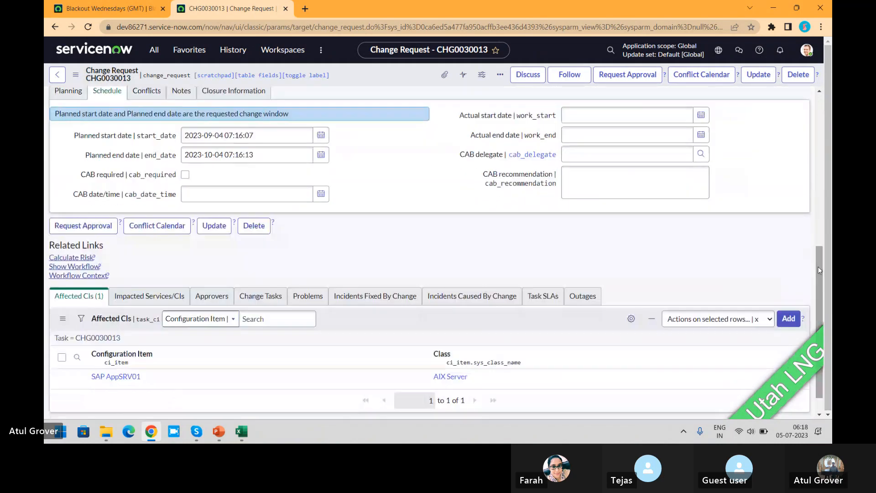
click(146, 91)
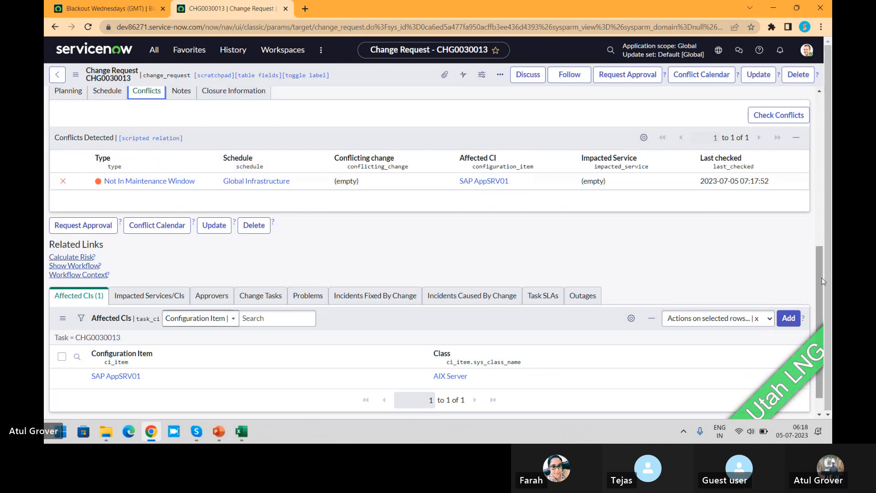
drag(824, 281, 824, 260)
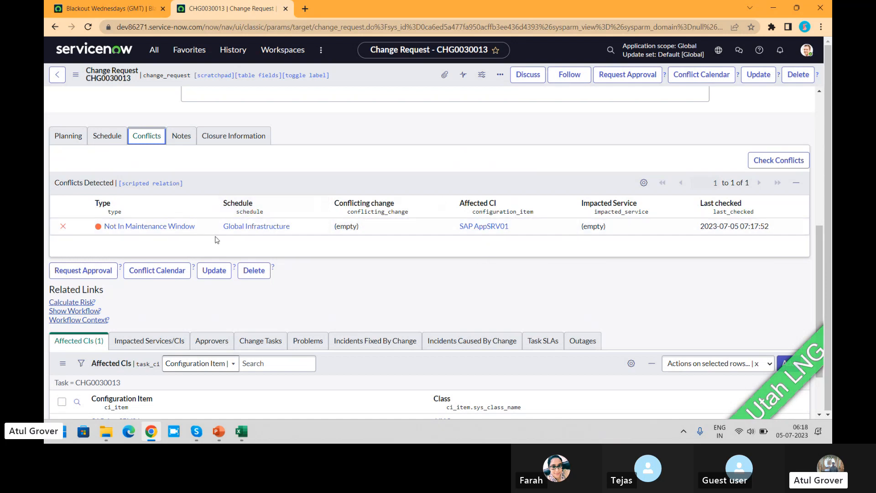
middle_click(258, 232)
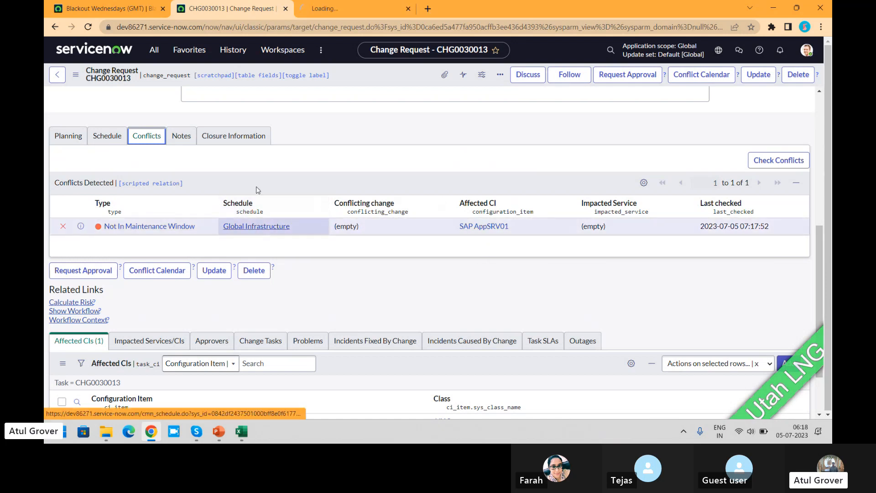
click(342, 9)
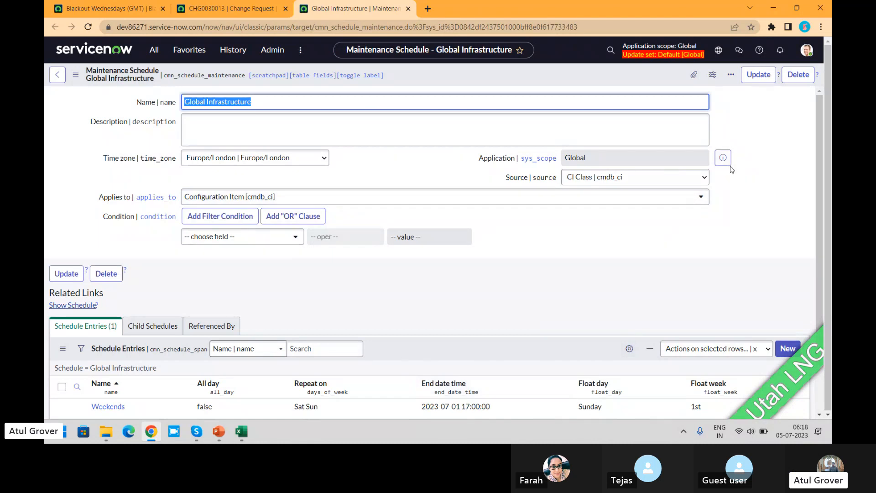
drag(823, 197, 820, 262)
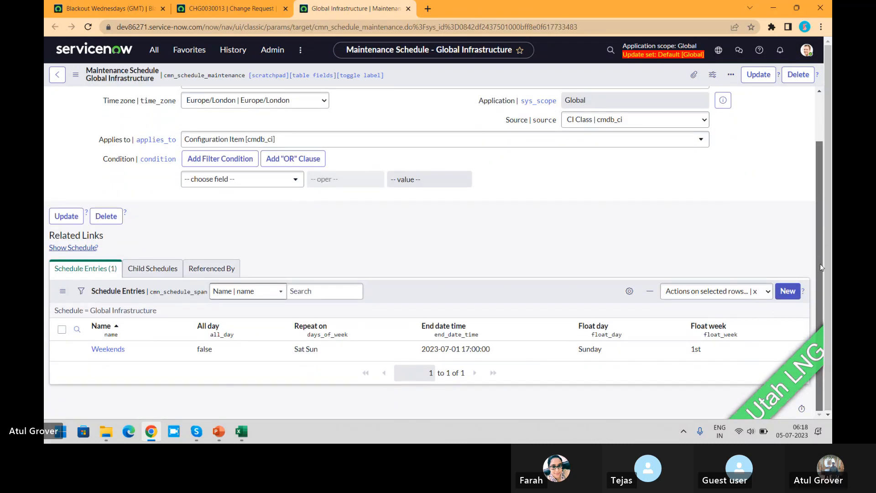
click(212, 9)
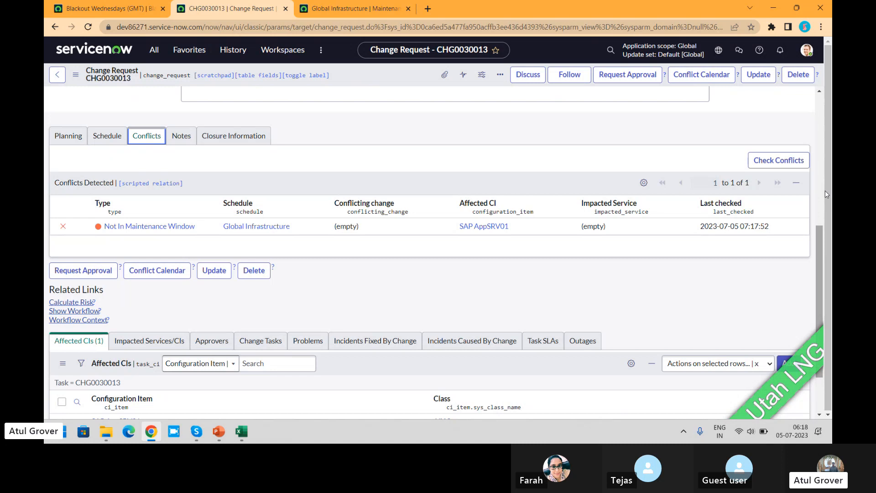
scroll(825, 190, up, 6)
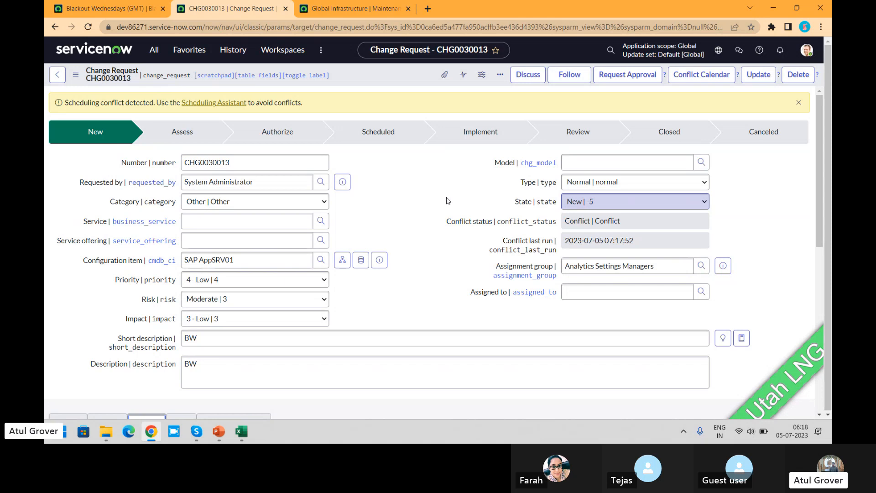
drag(820, 176, 805, 351)
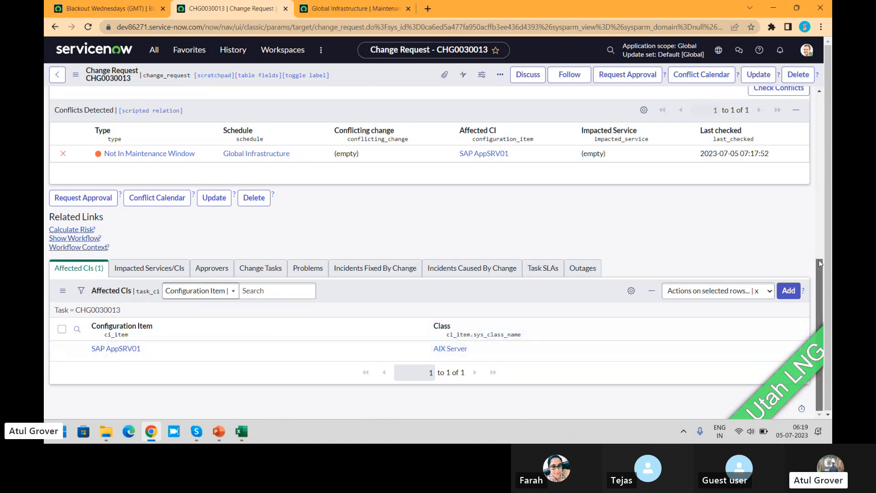
scroll(820, 256, up, 3)
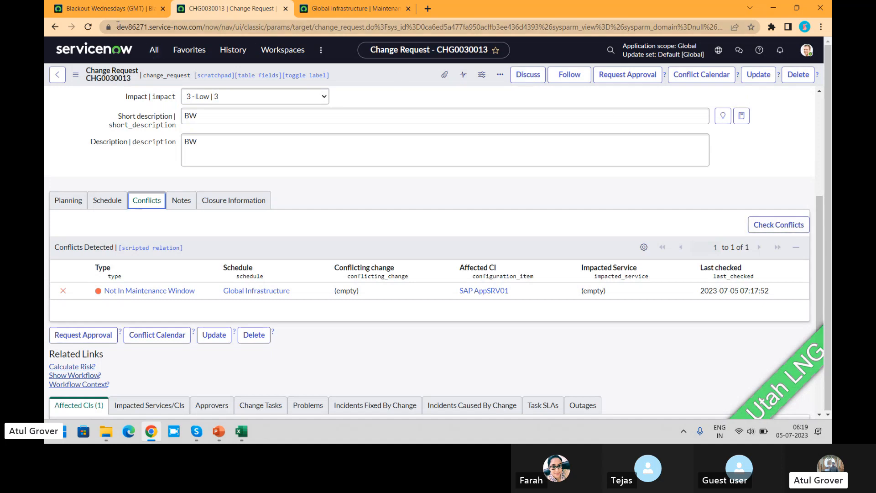
Start a new normal change request in the browser tab showing the Global Infrastructure maintenance schedule
click(335, 12)
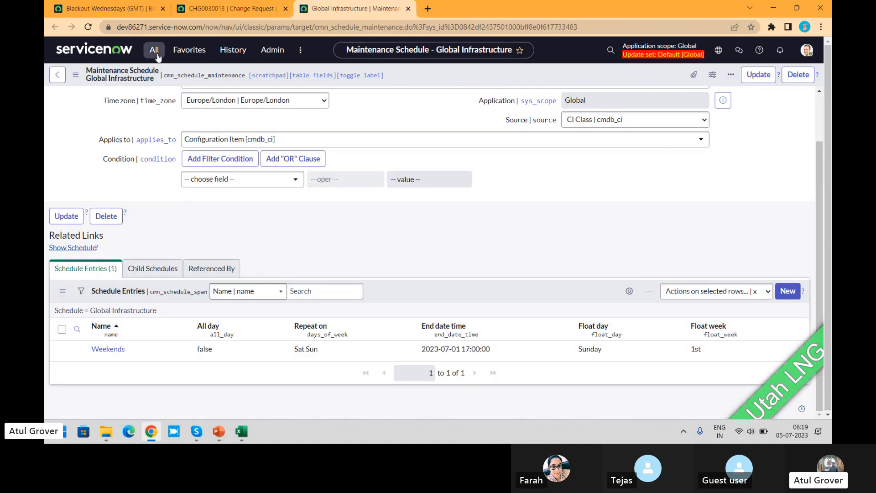
click(155, 51)
text(chn)
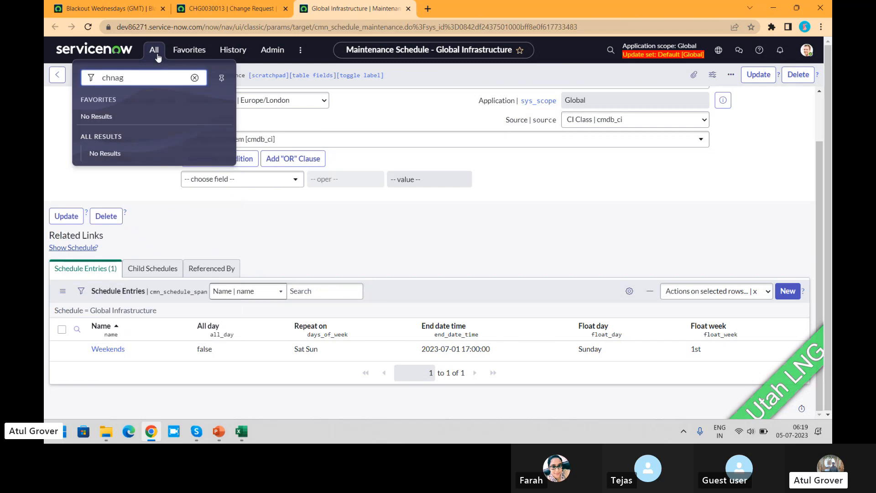
key(BackSpace)
text(ange)
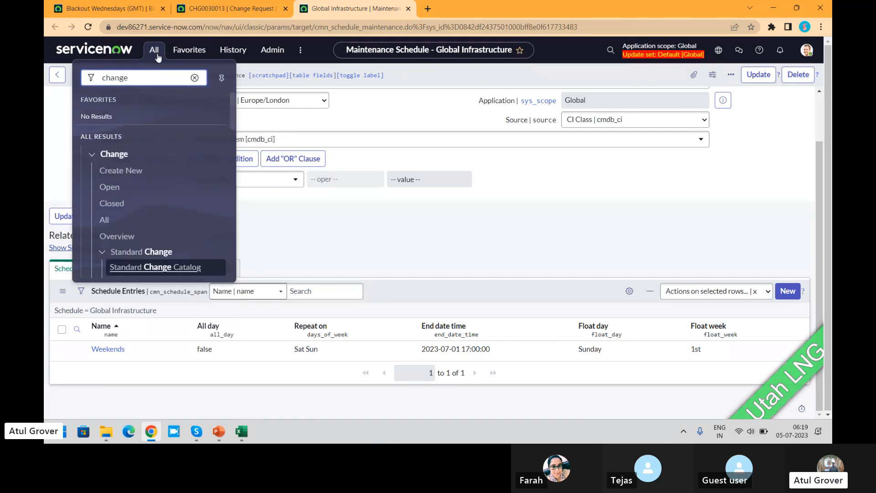
click(121, 172)
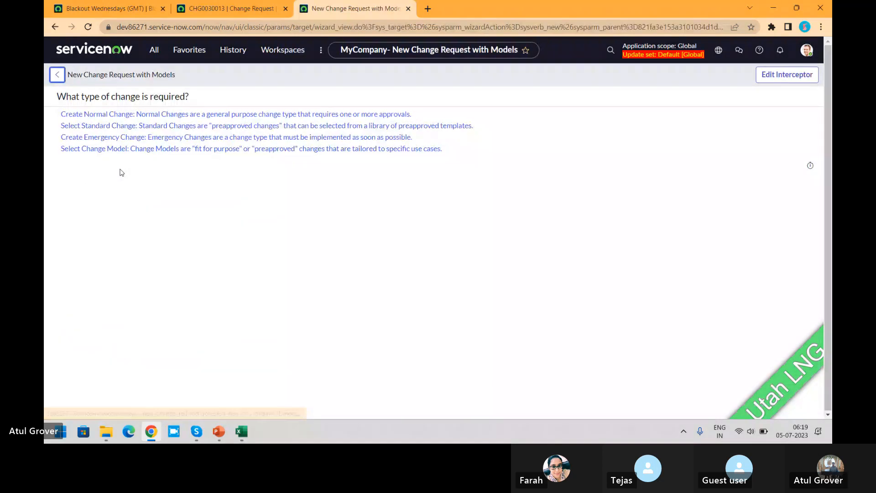
click(197, 115)
Fill in the new change request with configuration item SAP AppSRV01, short description hello and assignment group Analytics Settings Managers
click(219, 233)
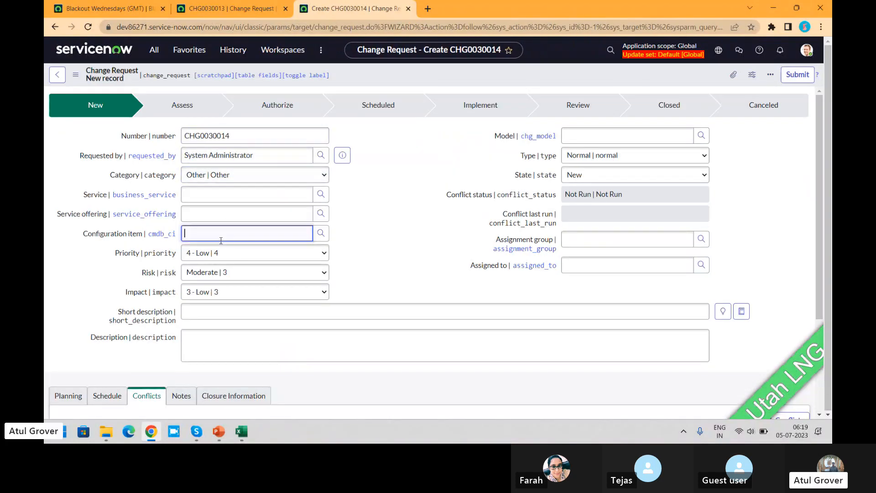
click(210, 264)
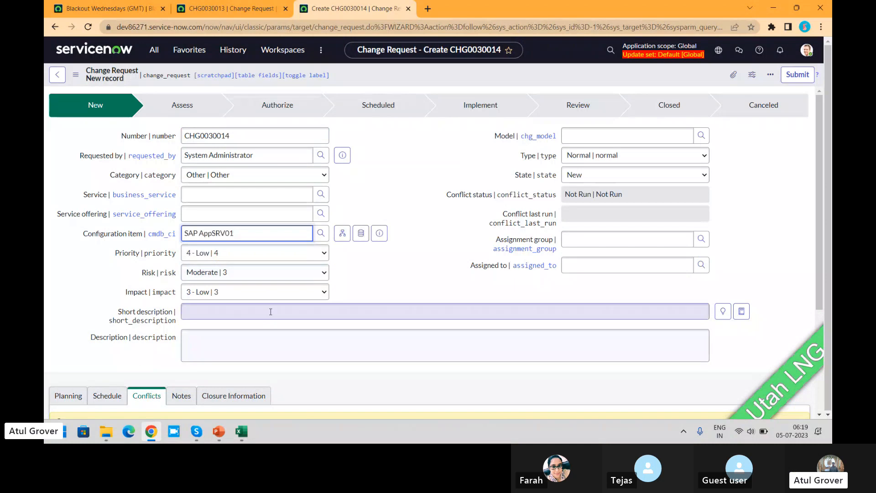
click(270, 311)
text(hello)
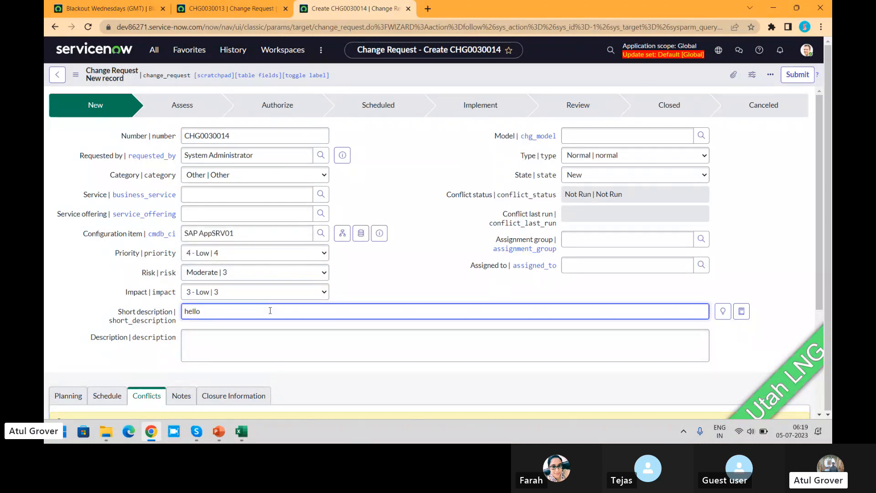
click(648, 238)
click(615, 267)
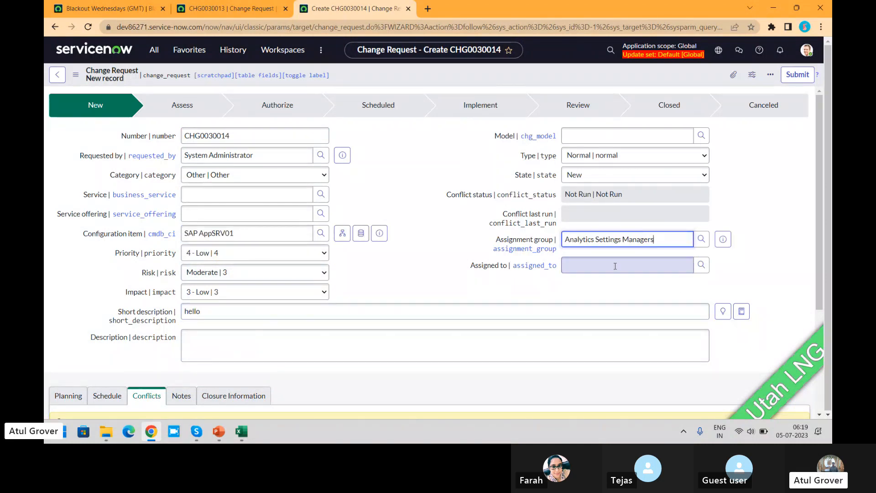
Check the BW change request's planned dates and set the new change request's planned start date to 2023-09-04
drag(818, 141, 818, 235)
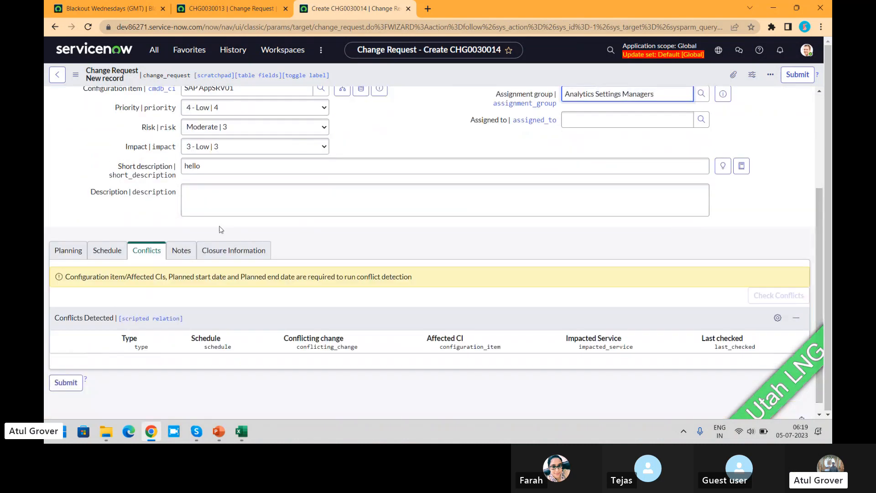
click(107, 250)
click(220, 9)
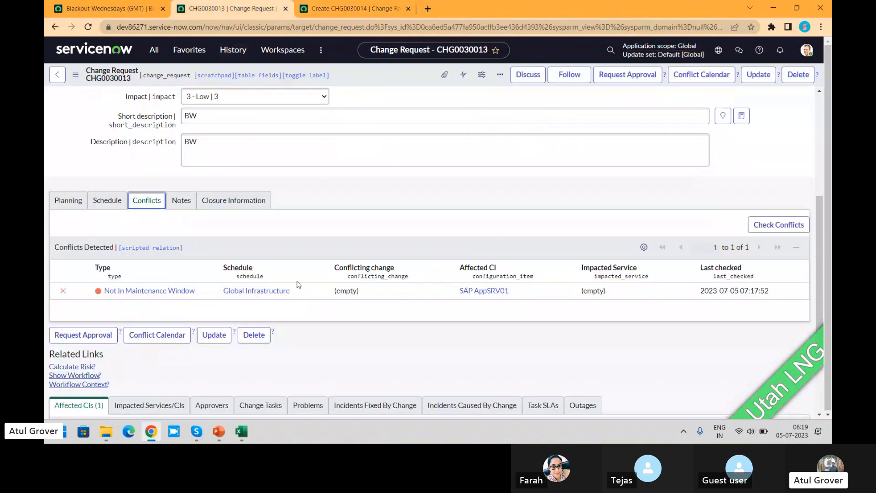
click(102, 201)
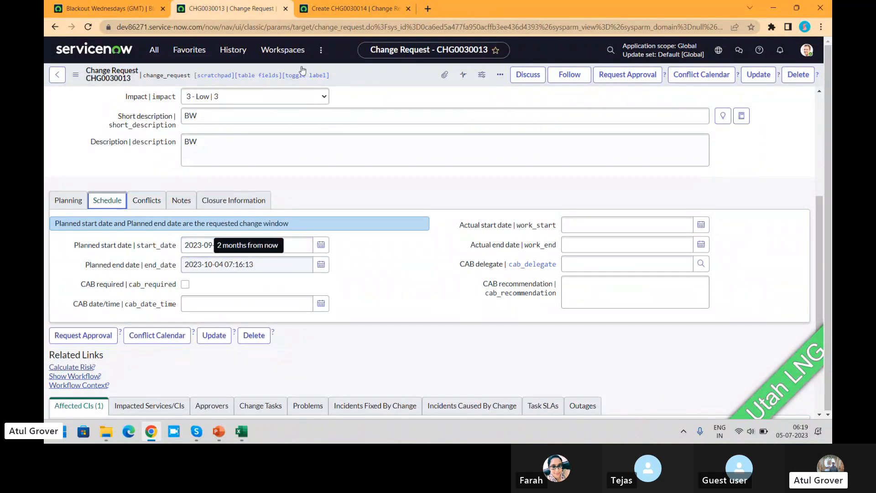
click(342, 7)
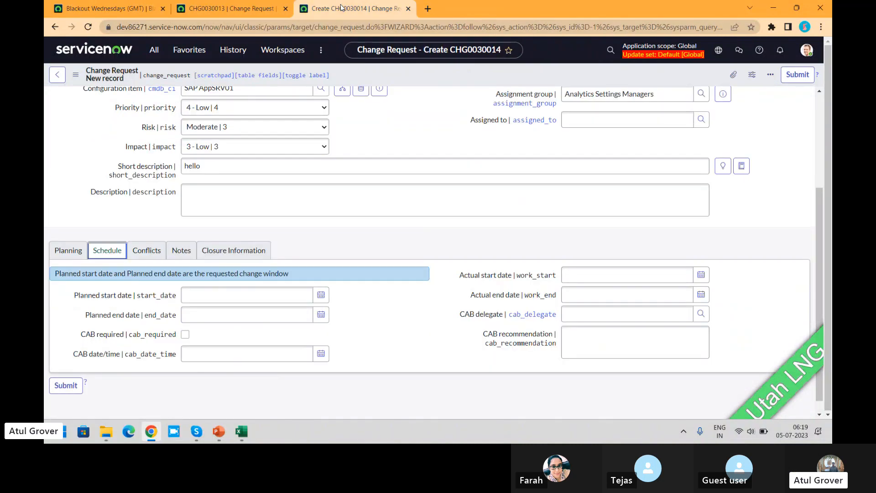
click(321, 295)
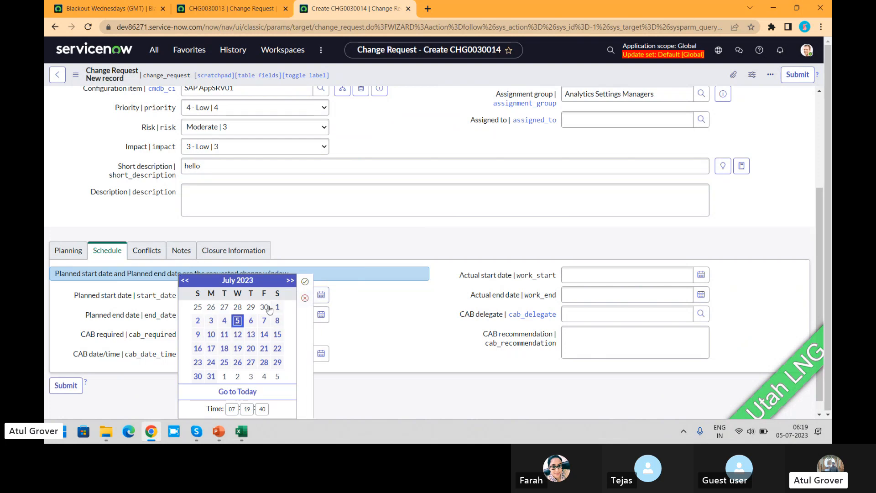
click(290, 280)
click(290, 280)
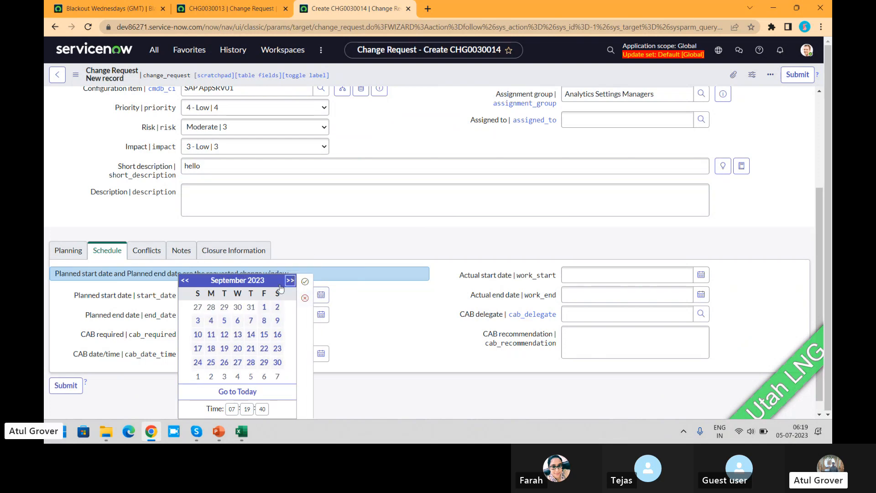
click(211, 322)
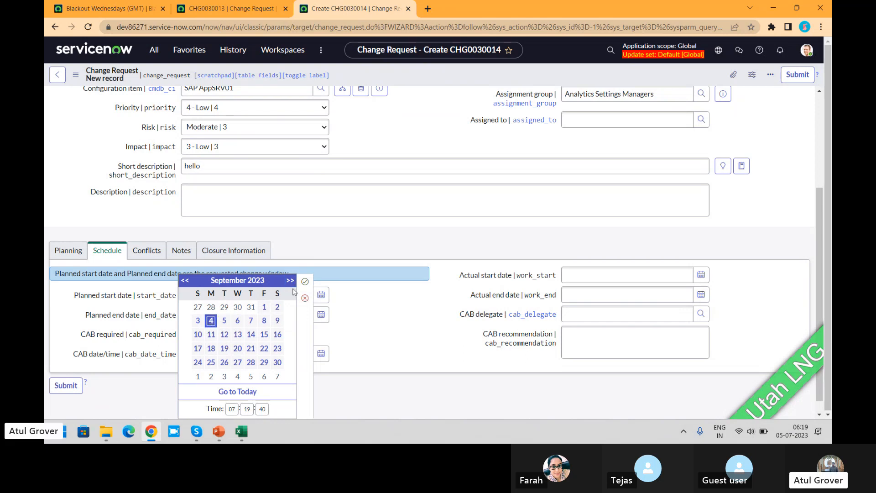
click(305, 282)
Set the new change request's planned end date to 2023-09-06 and save the record while keeping its form open
click(322, 315)
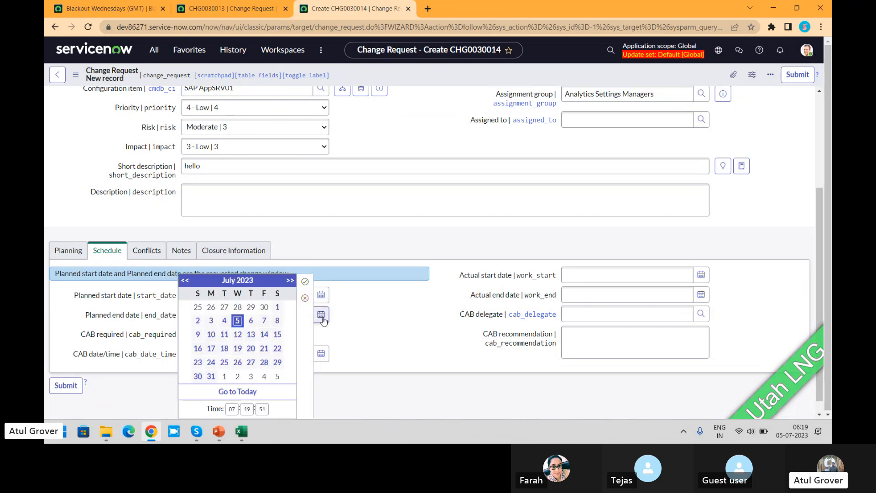
click(290, 280)
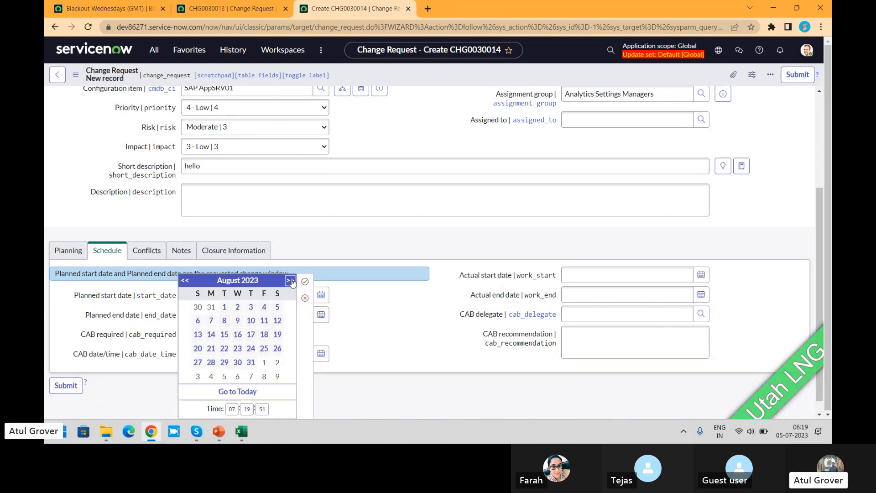
click(290, 281)
click(242, 321)
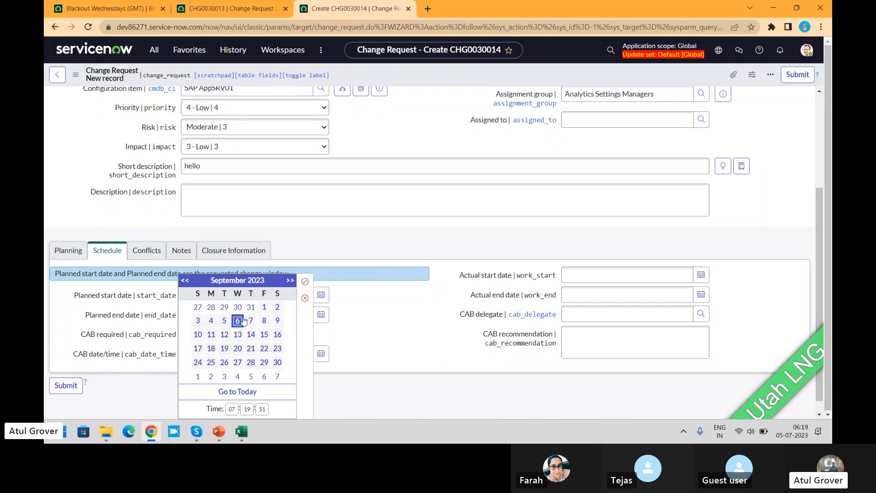
click(305, 281)
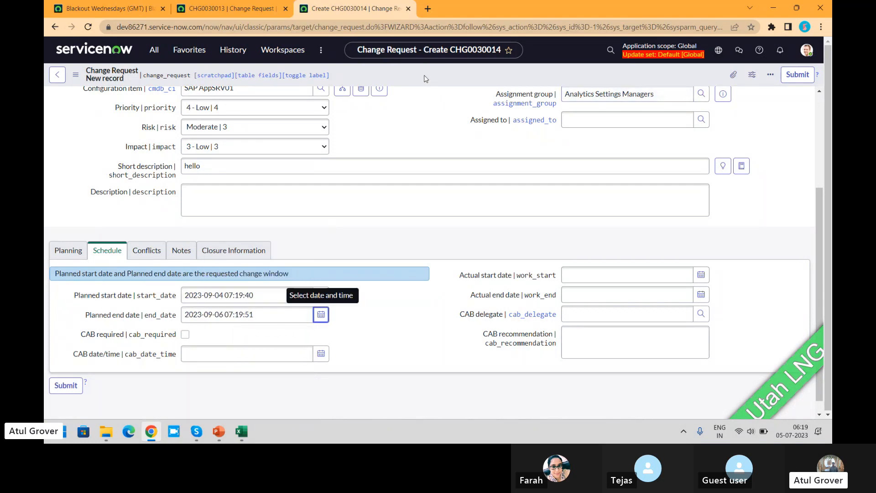
right_click(425, 79)
click(439, 83)
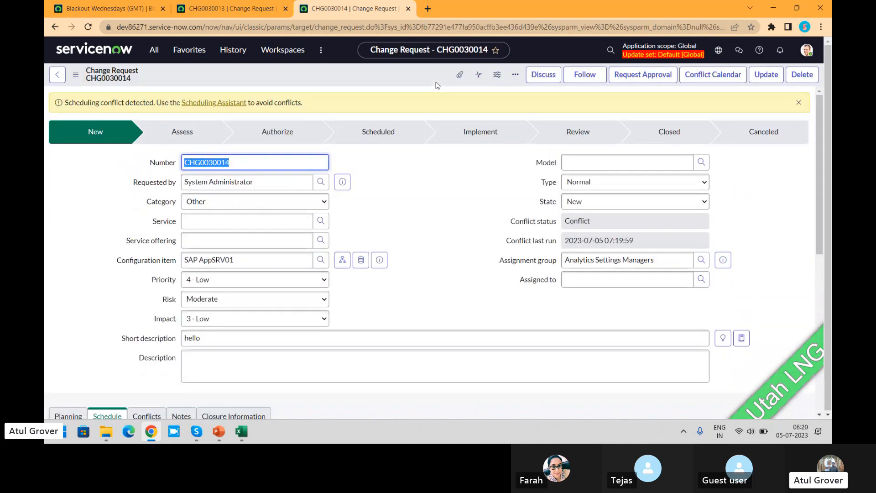
Save the BW change request while keeping its form open and bring up its list of detected conflicts
click(228, 8)
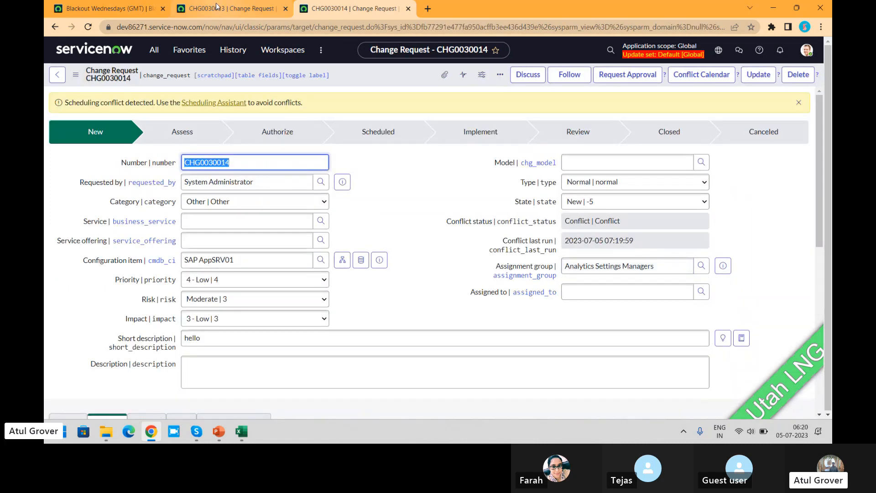
right_click(377, 75)
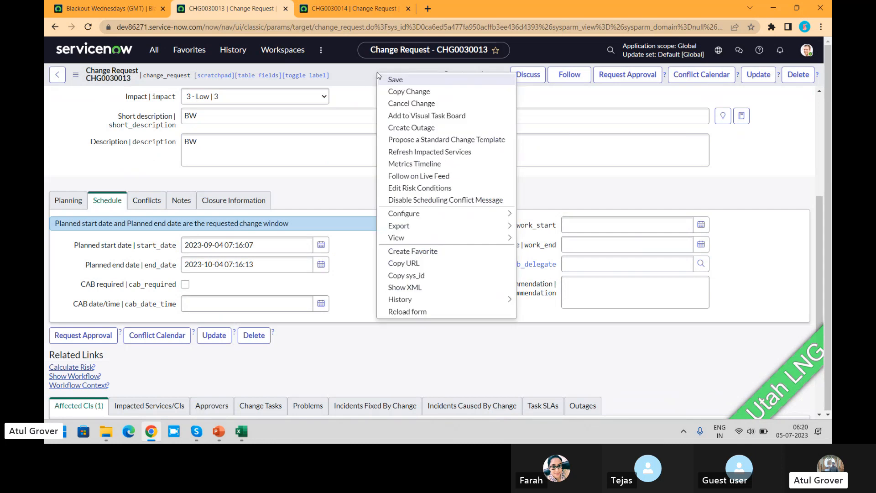
click(390, 80)
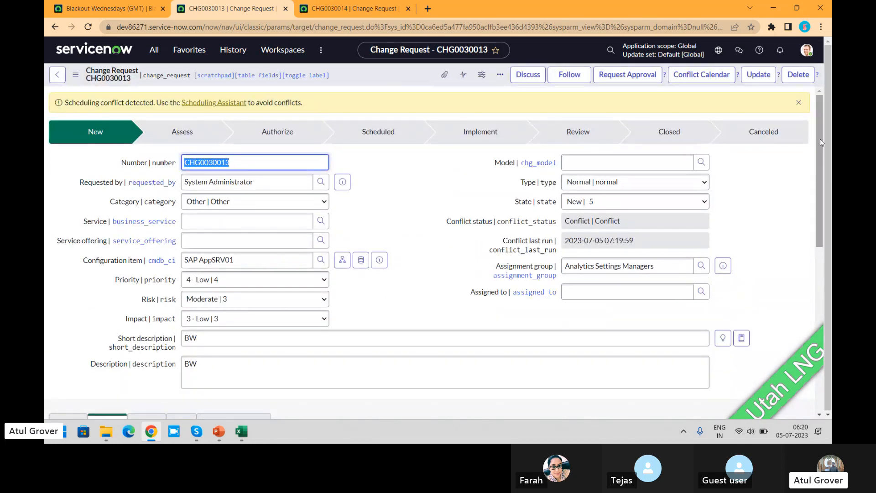
drag(820, 139, 830, 302)
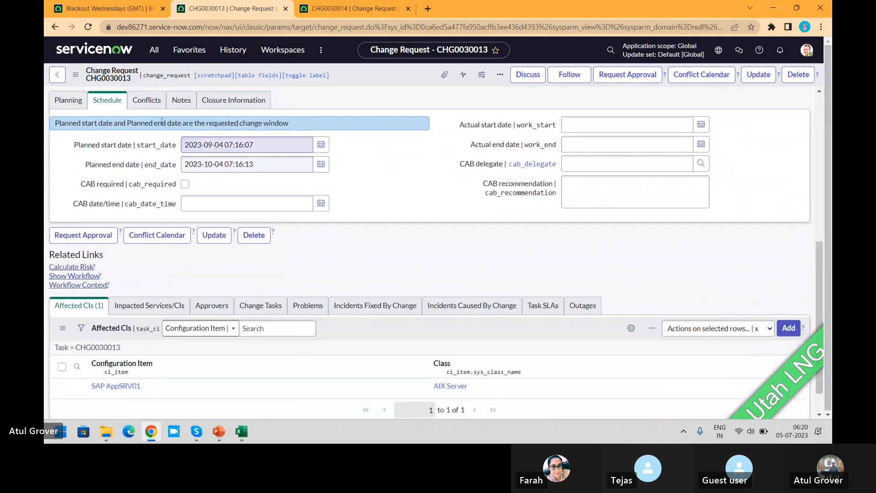
click(137, 100)
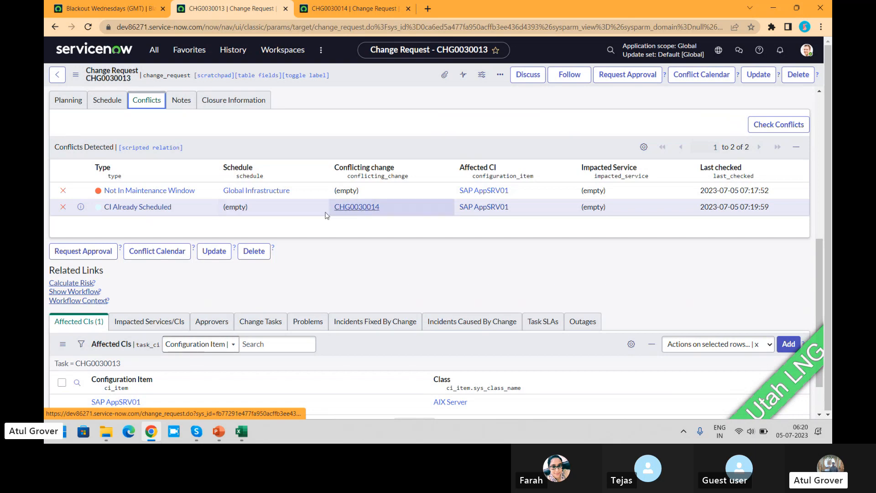
Review the conflicts detected for the hello change request
click(346, 9)
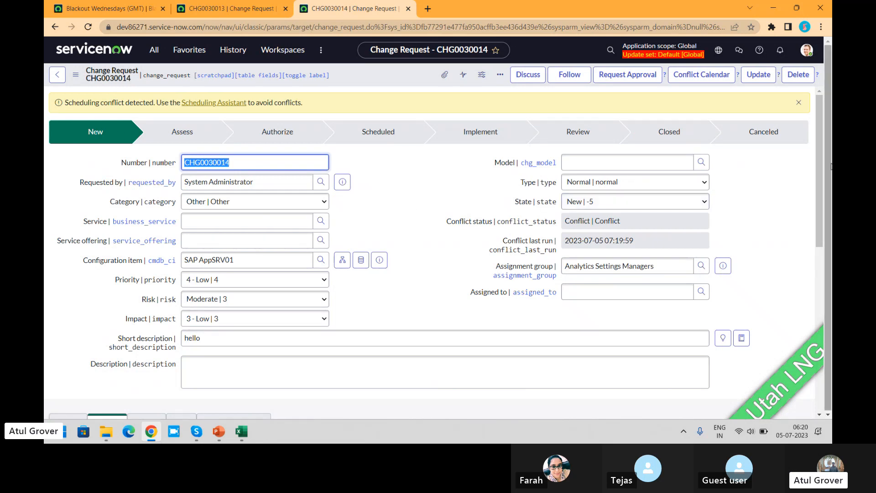
drag(819, 161, 817, 272)
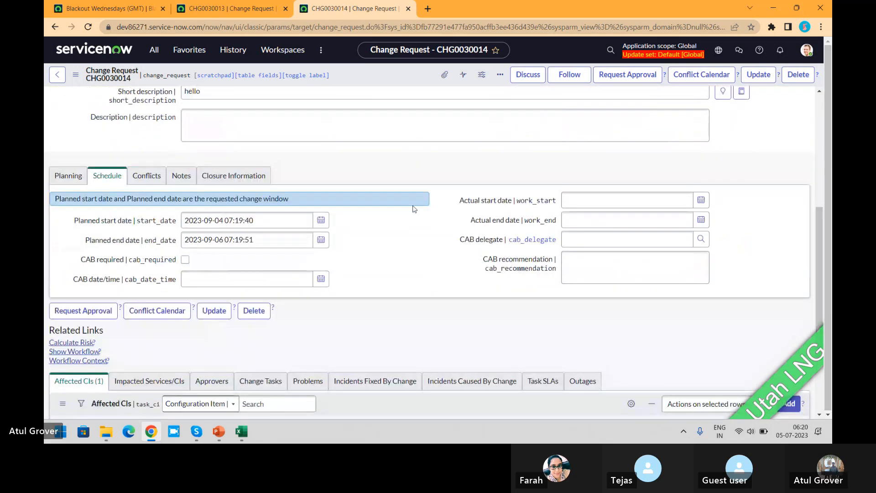
click(159, 182)
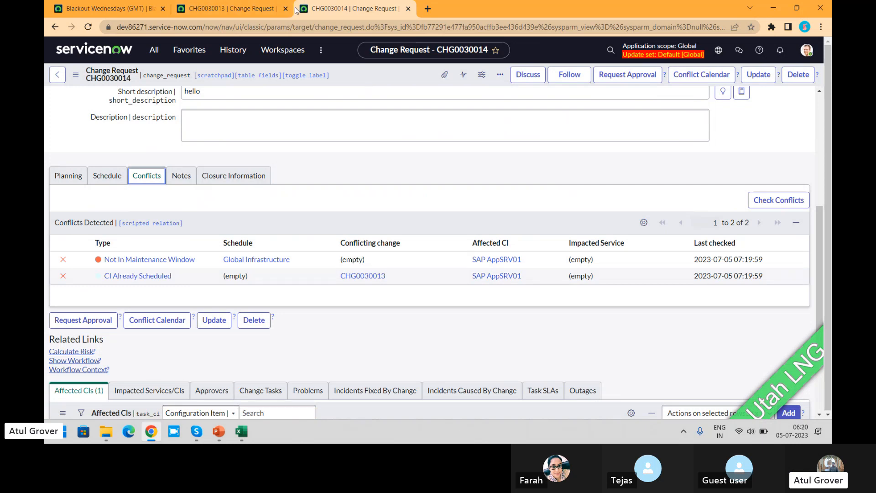
Rerun the conflict check on the BW change request and dismiss the completed check
click(245, 14)
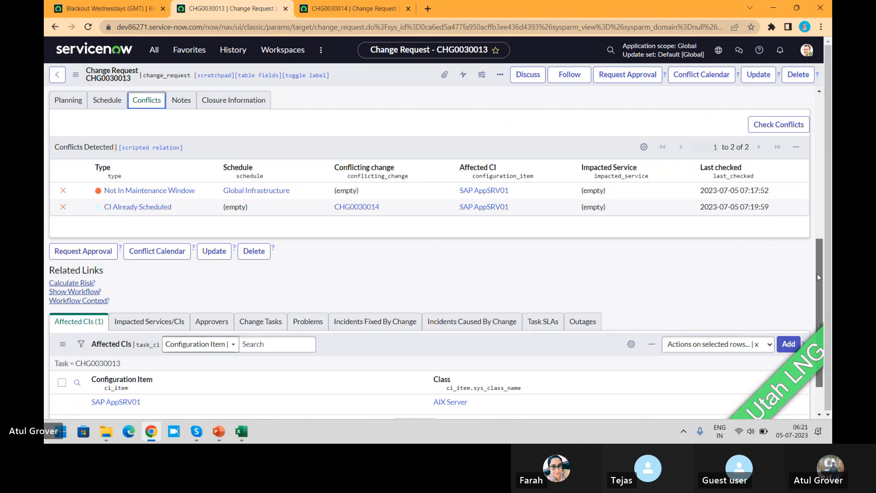
drag(818, 273, 819, 126)
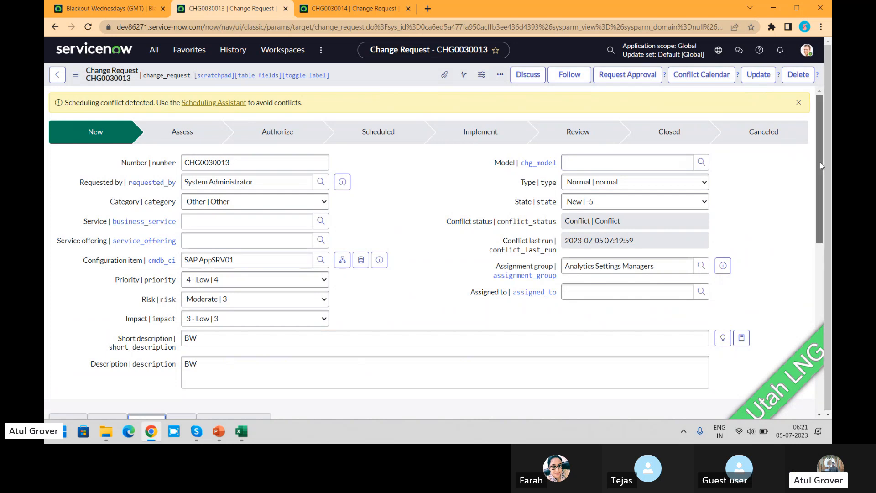
scroll(820, 163, down, 5)
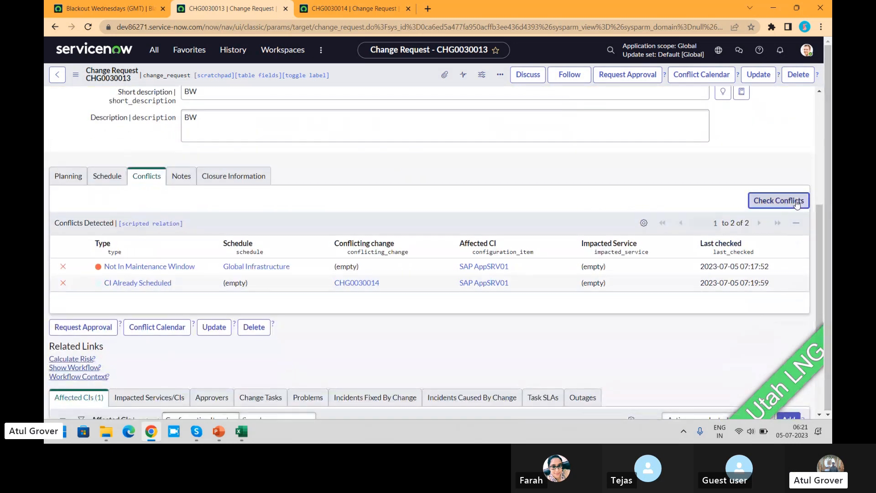
click(796, 202)
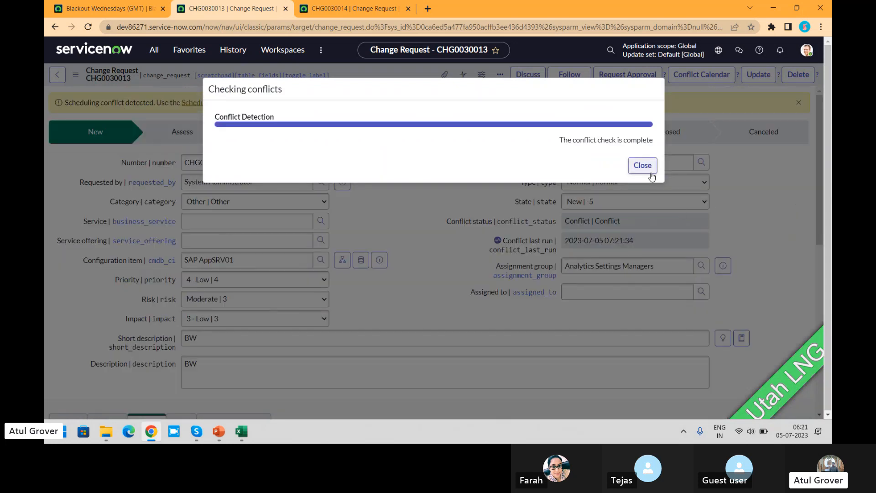
click(650, 172)
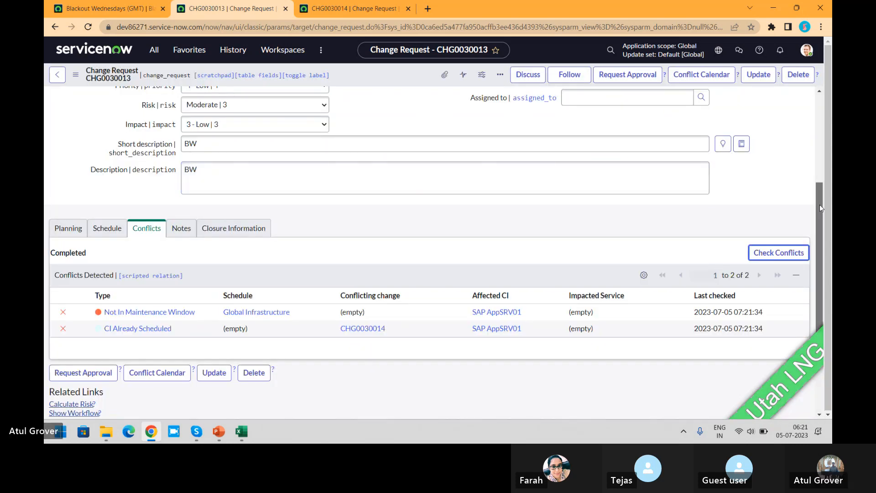
Open the conflict calendar of the BW change request to compare it with the related change
drag(820, 204, 825, 117)
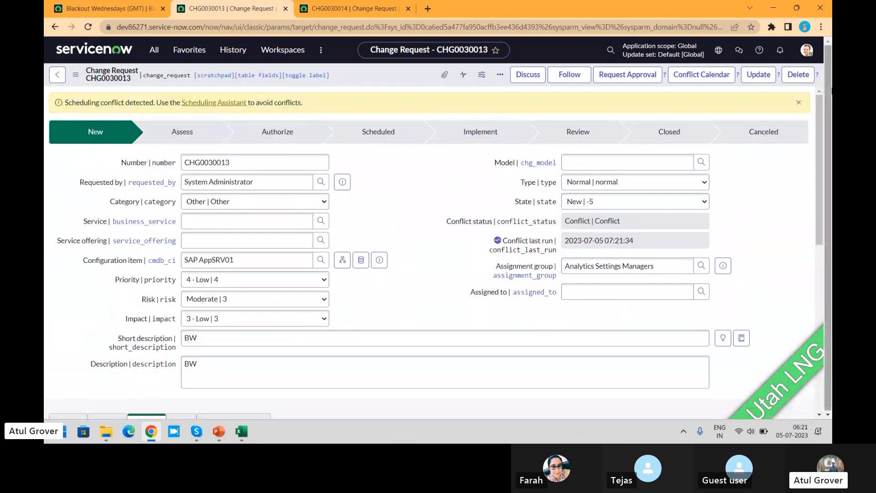
click(700, 74)
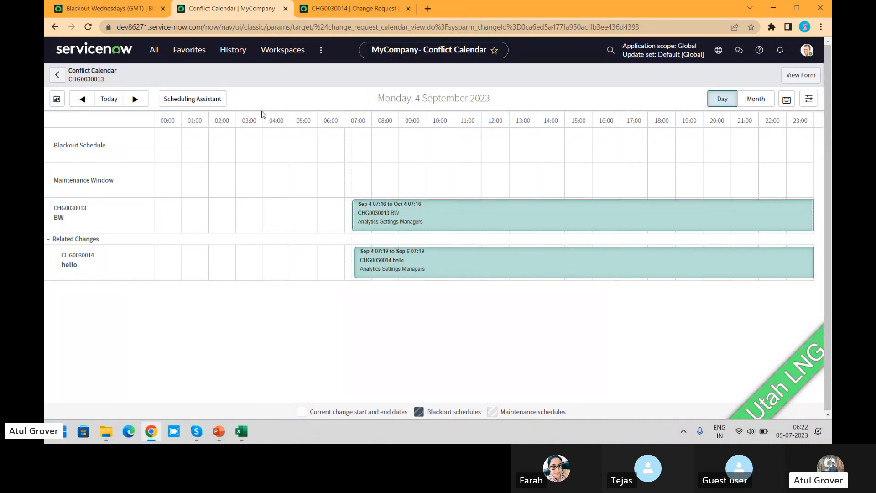
click(342, 317)
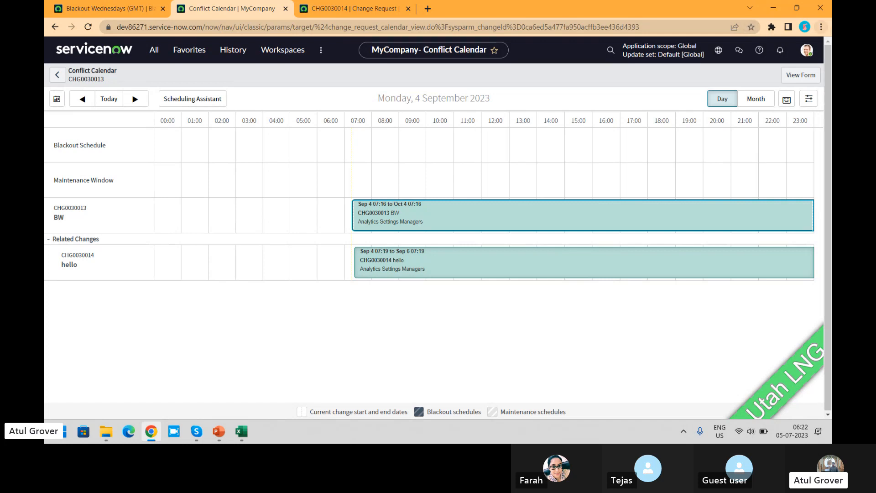
click(821, 27)
click(752, 150)
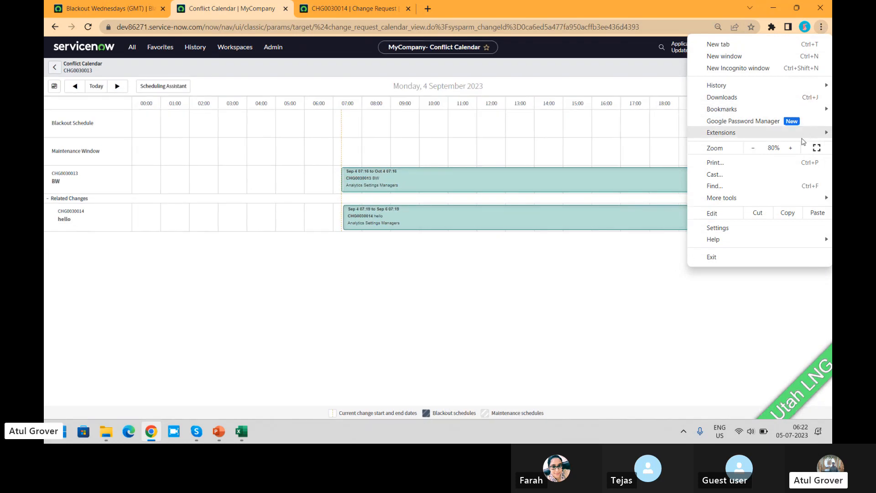
click(795, 151)
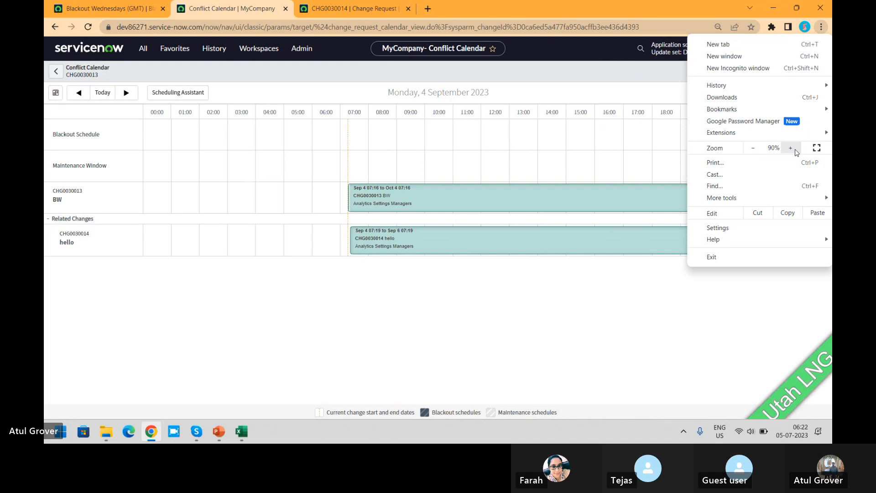
click(795, 150)
click(550, 327)
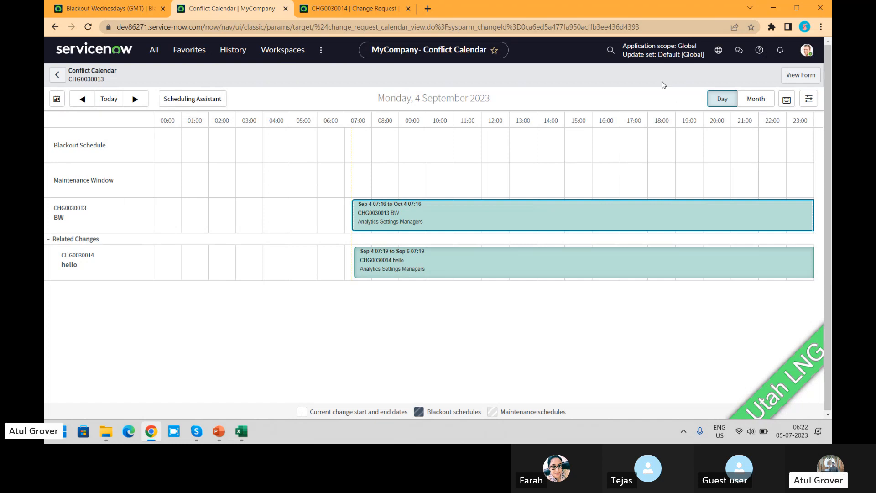
Examine the conflict calendar by month and choose 4 September 2023 as its date
click(755, 99)
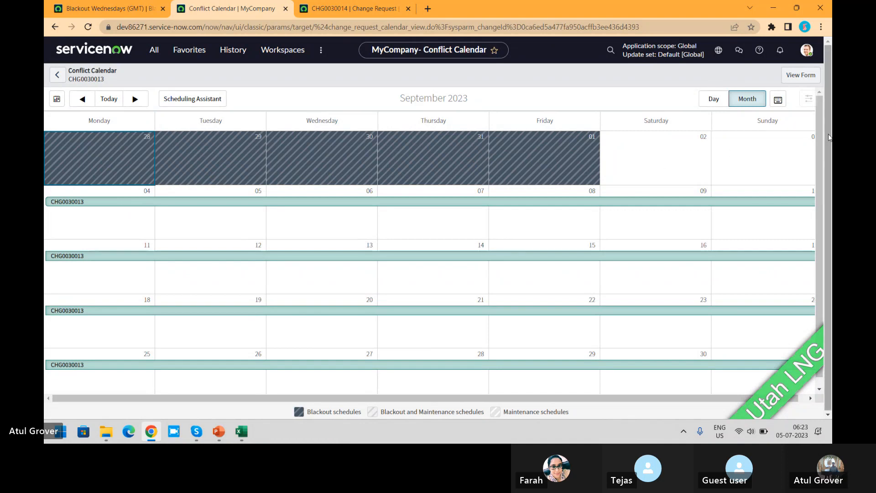
drag(821, 132, 826, 176)
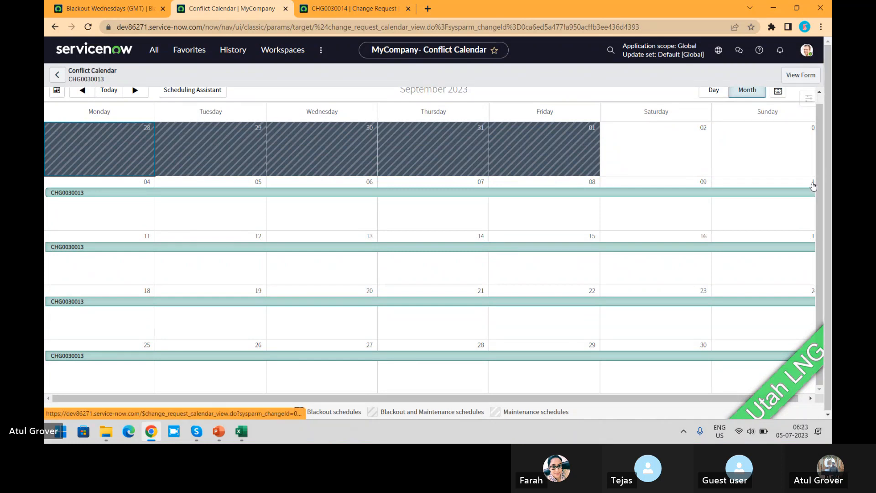
drag(659, 400, 724, 402)
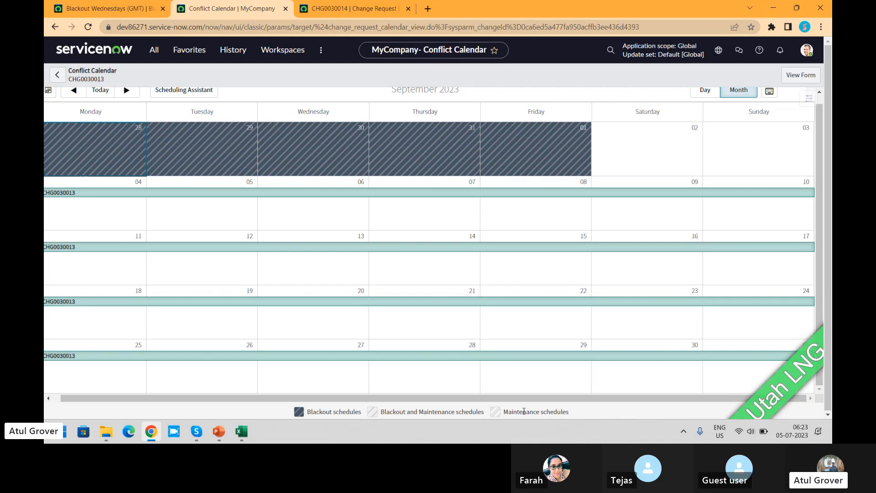
drag(457, 397, 449, 397)
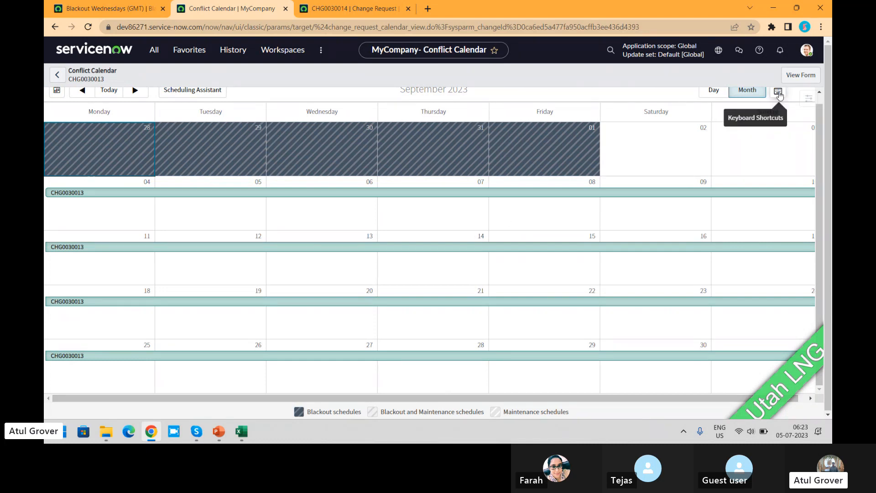
scroll(817, 100, up, 1)
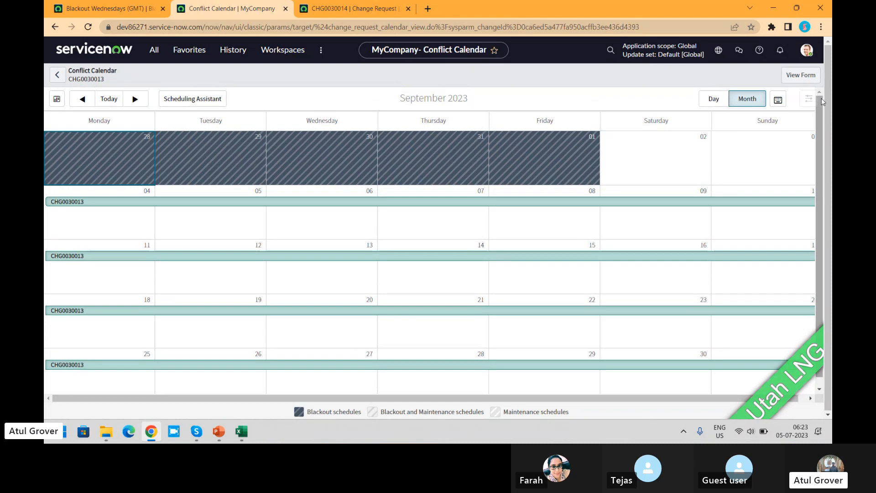
click(57, 100)
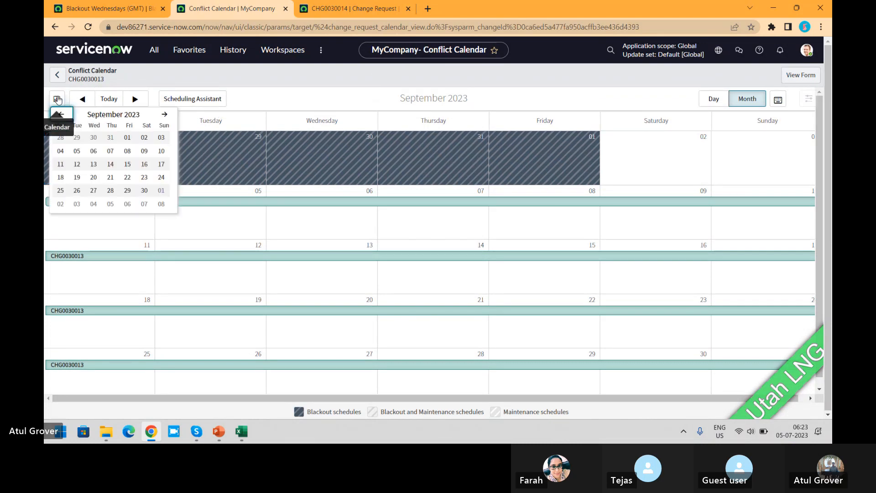
click(61, 150)
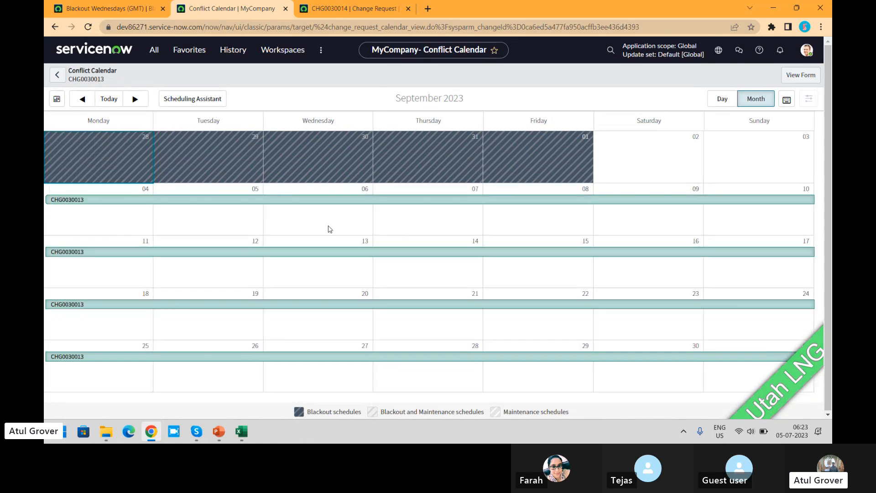
Run the Scheduling Assistant and extend the availability search to December 3, 2023 – March 2, 2024, then through May 31, 2024
click(192, 101)
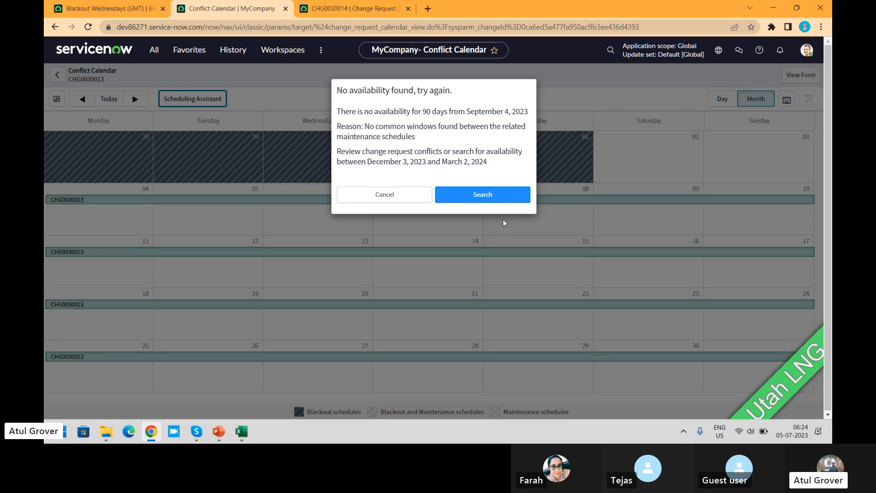
click(482, 200)
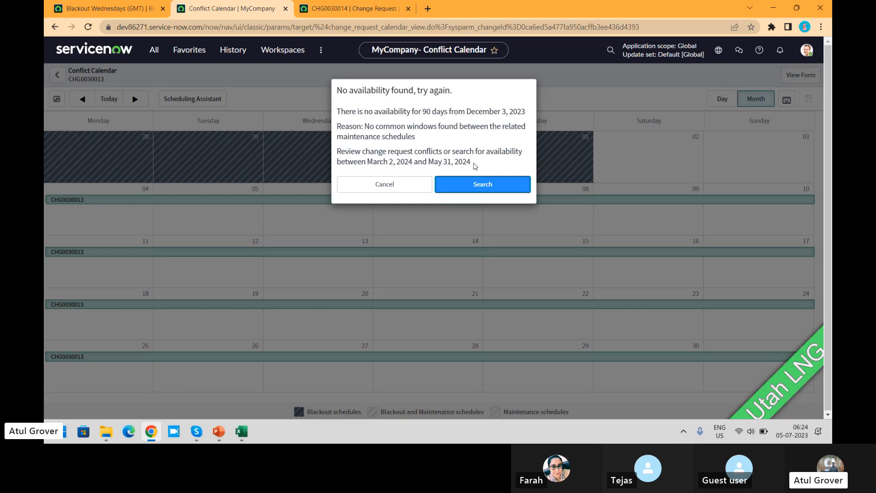
click(474, 187)
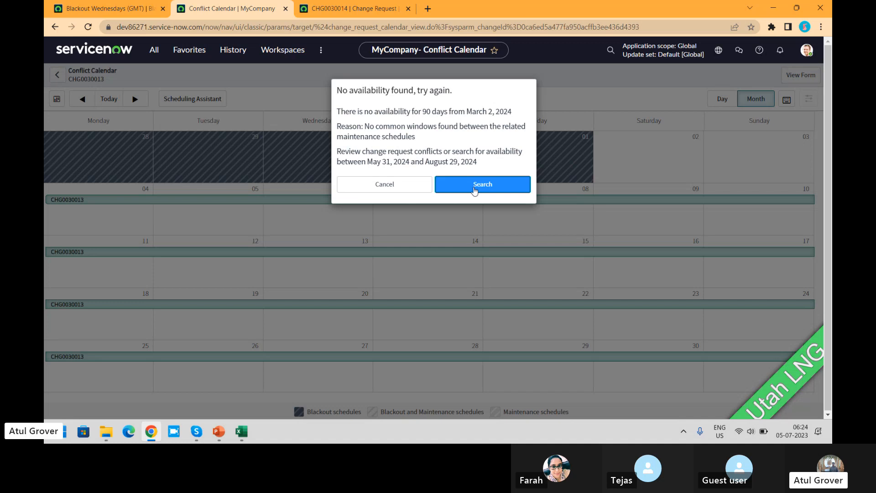
Go back to the Blackout Wednesdays (GMT) browser tab, list all blackout schedules and check the list's column options without changing them
click(127, 10)
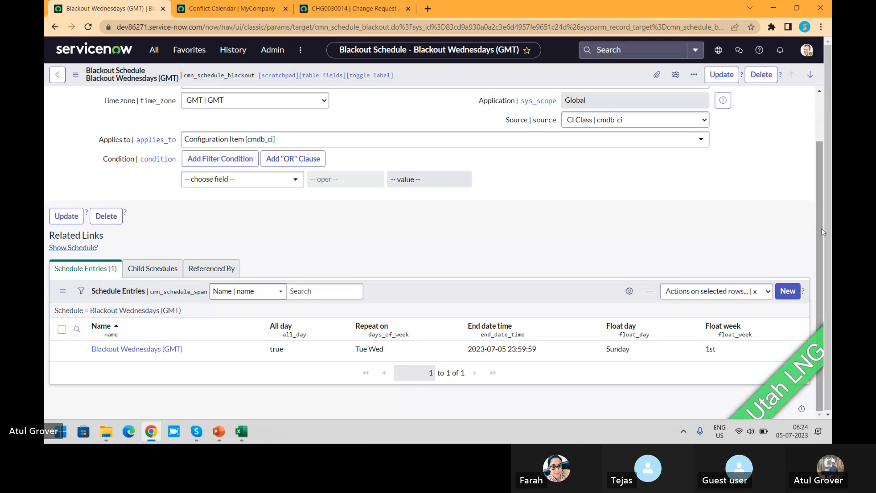
drag(828, 206, 831, 174)
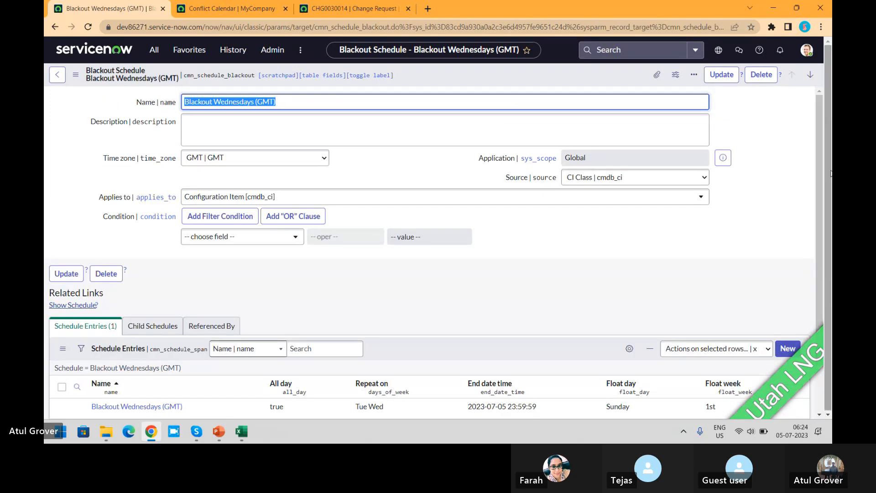
click(159, 50)
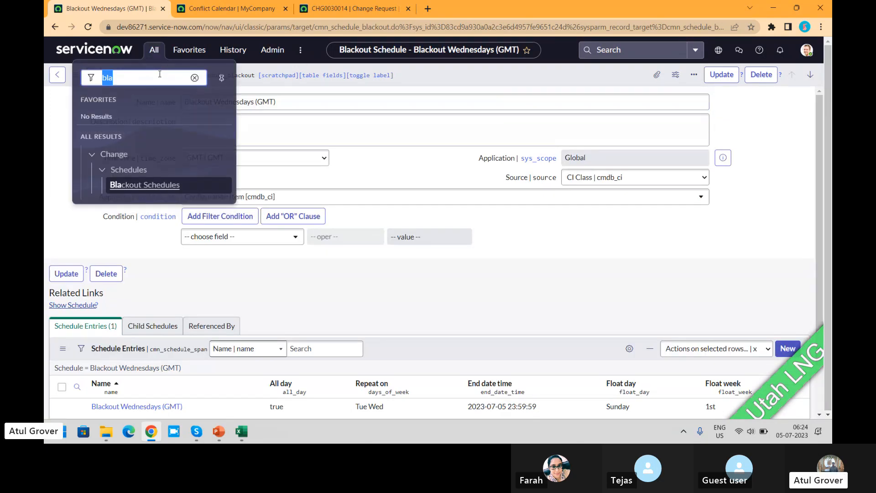
click(150, 192)
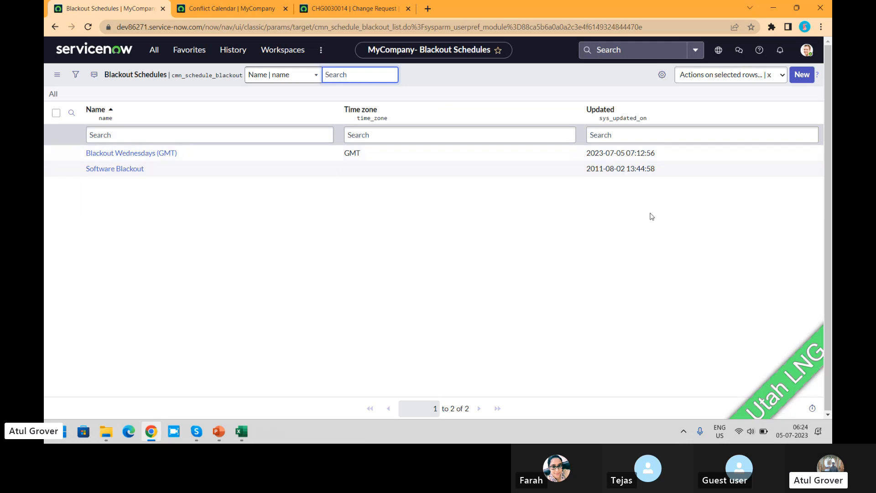
click(662, 75)
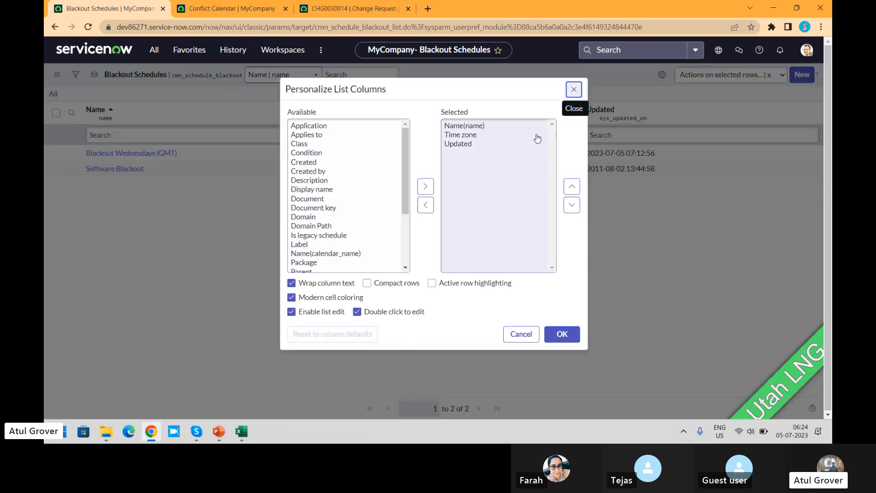
click(574, 89)
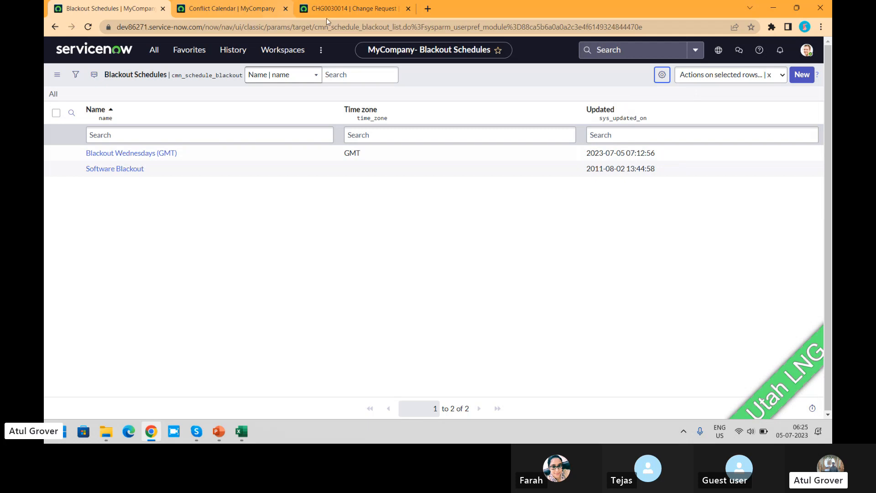
Return to the conflict calendar's browser tab and extend the availability search to May 31 – August 29, 2024
click(251, 9)
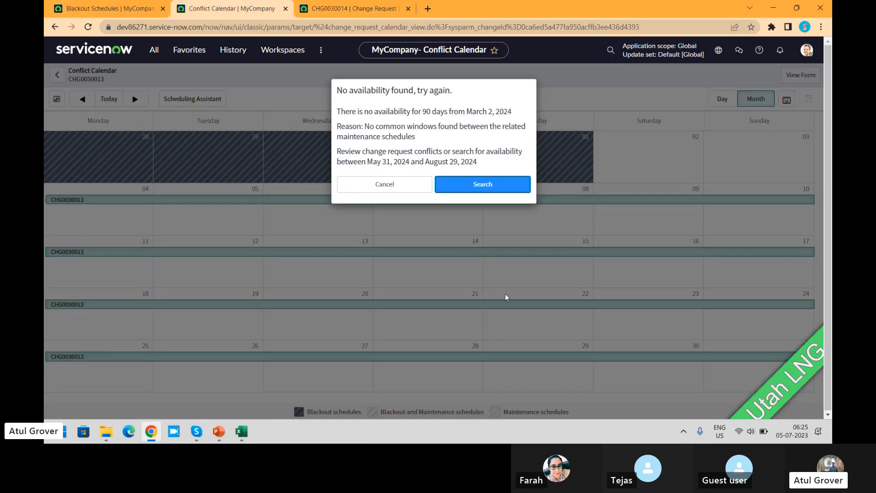
click(488, 189)
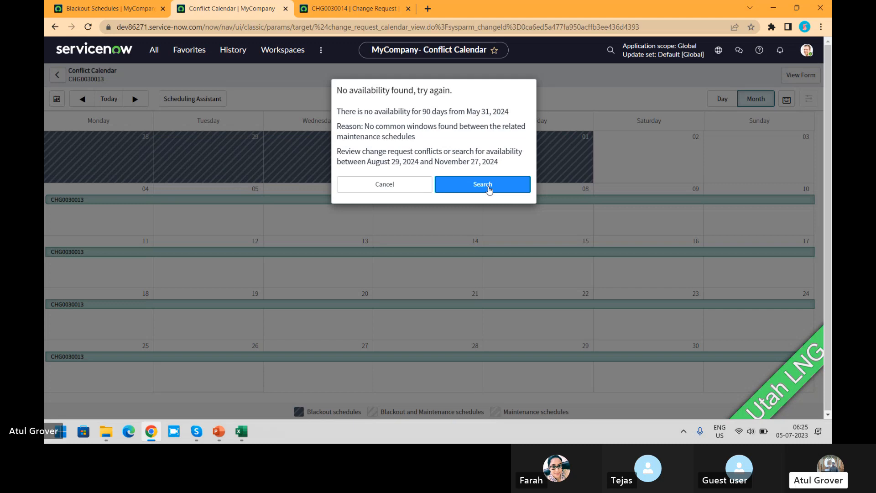
Set the Blackout Wednesdays (GMT) schedule entry to repeat weekly on Tuesday only and save it
click(104, 9)
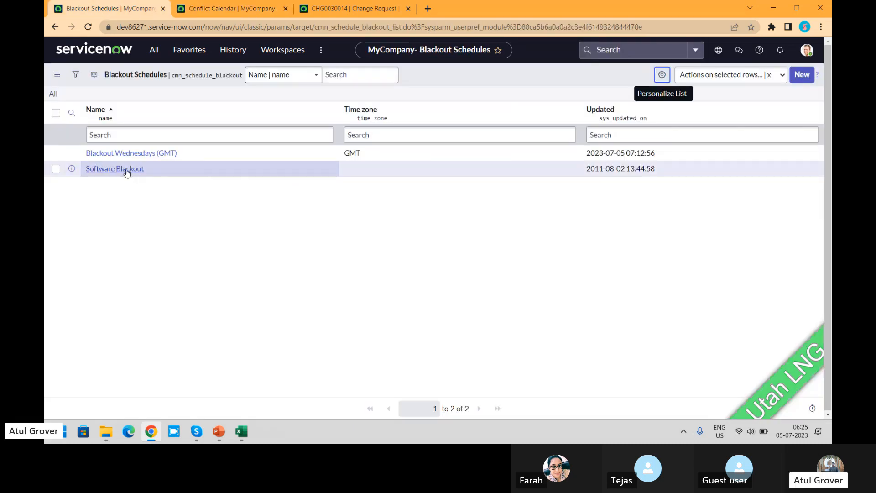
click(123, 154)
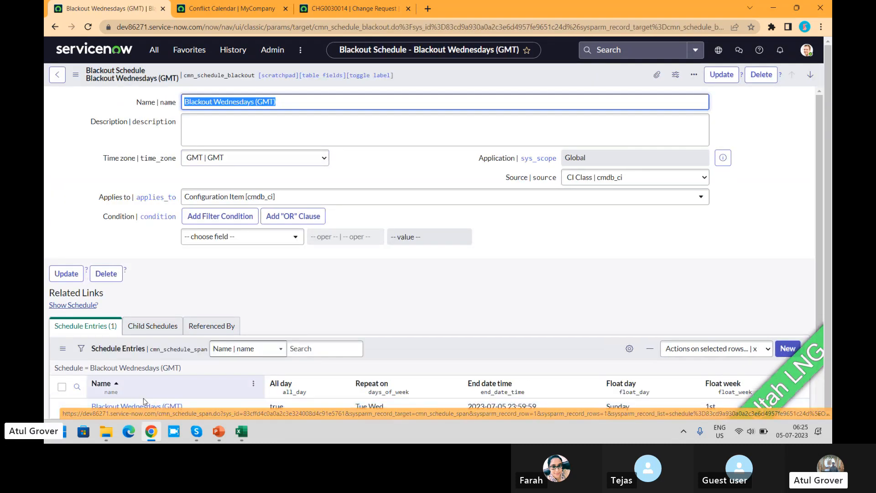
click(142, 409)
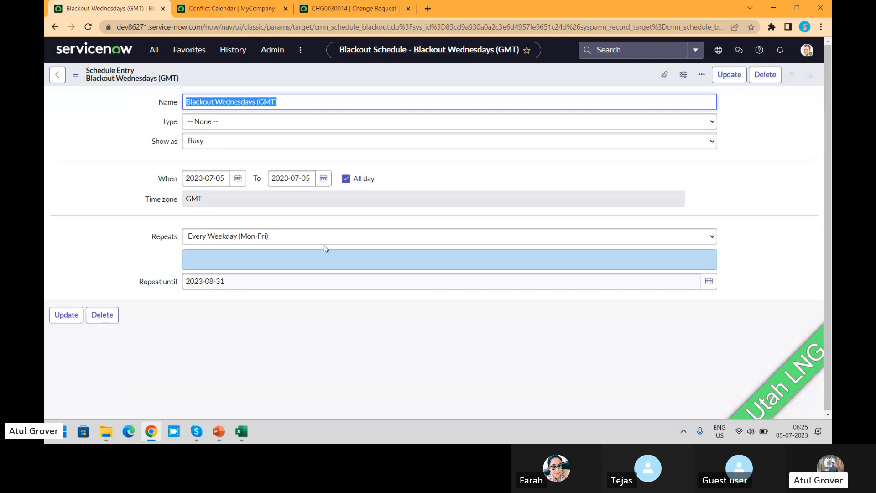
click(250, 235)
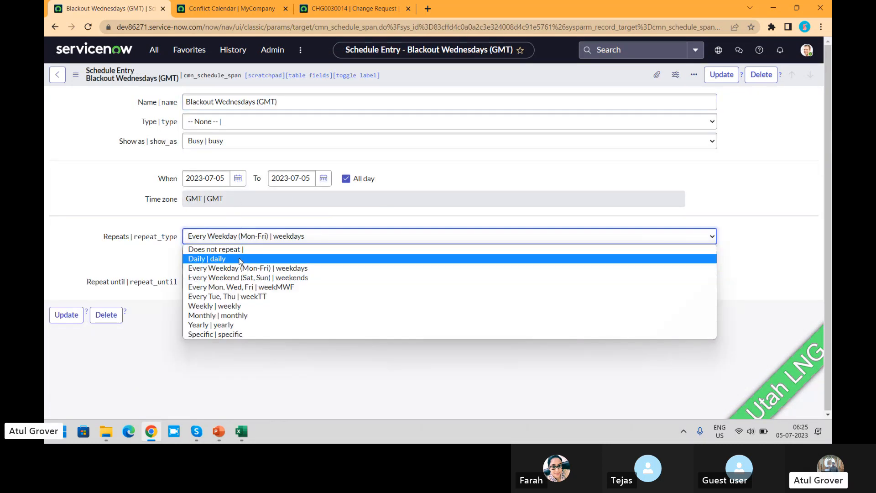
click(234, 307)
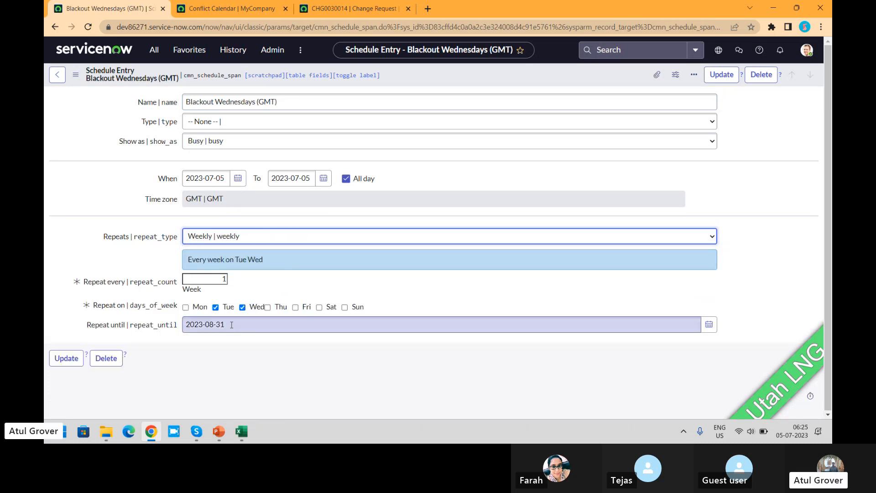
click(243, 308)
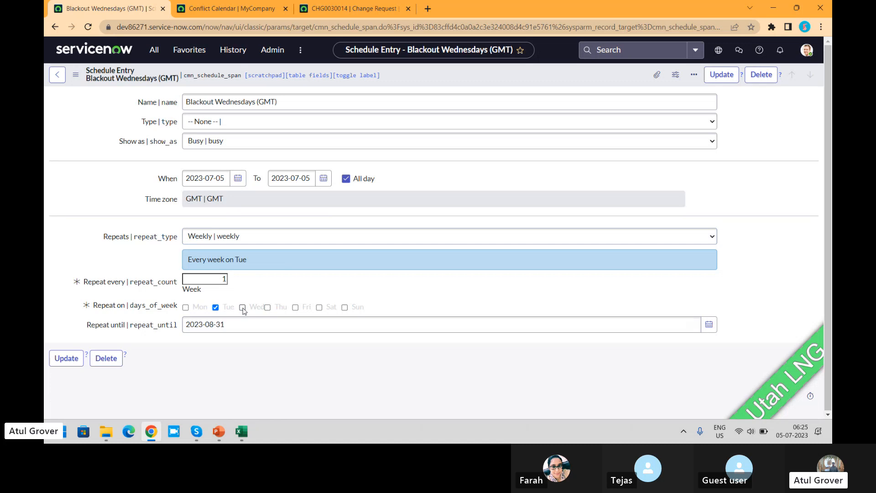
click(67, 360)
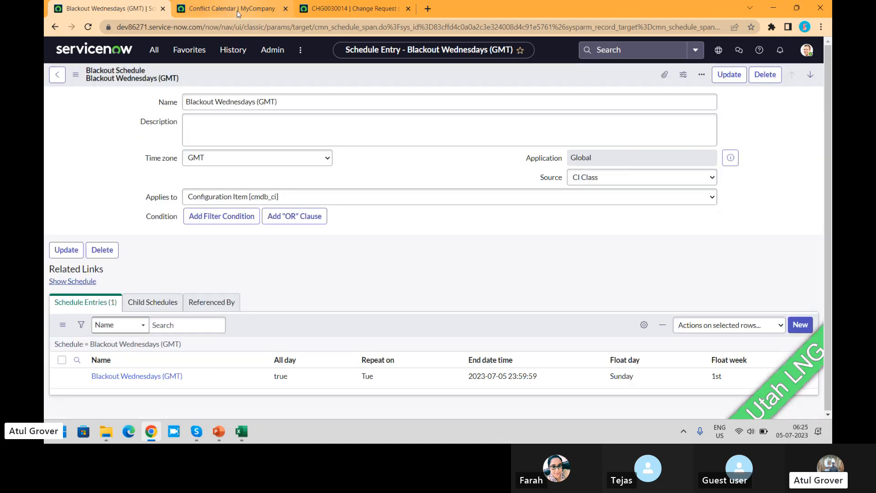
Continue the conflict calendar's availability search from August 29, 2024 through August 24, 2025, and close the availability dialog
click(237, 10)
click(479, 191)
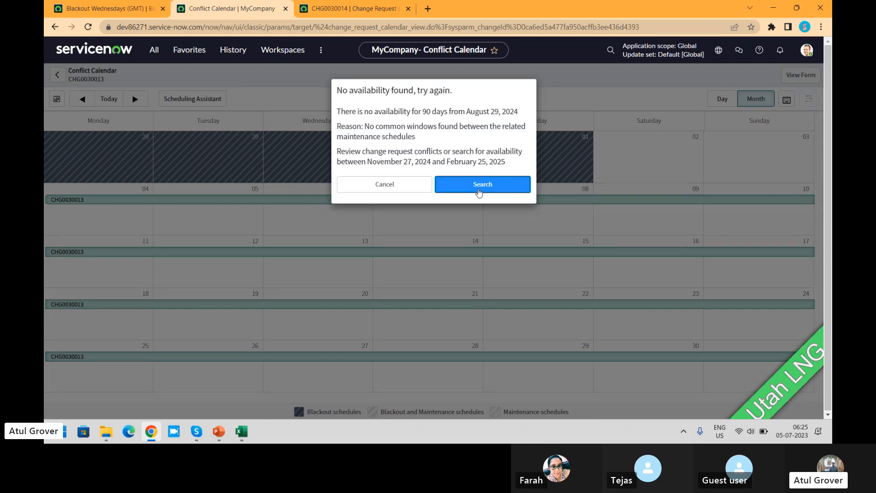
click(478, 190)
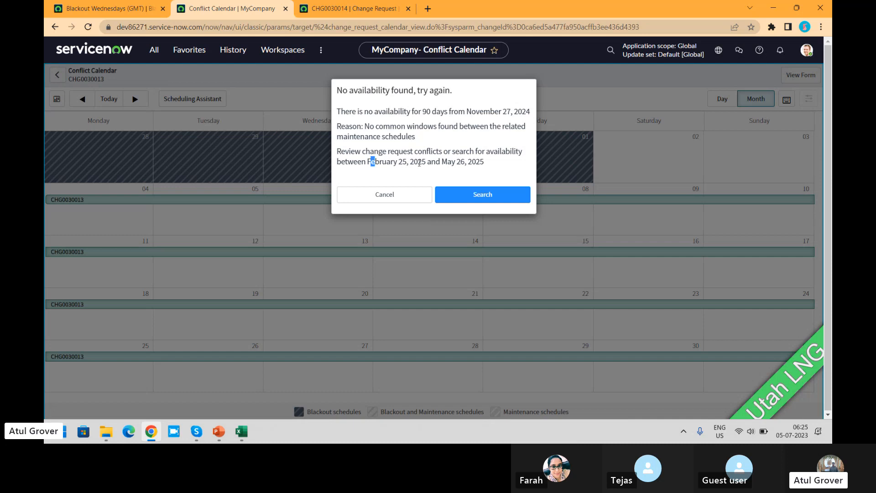
drag(370, 162, 472, 161)
click(483, 196)
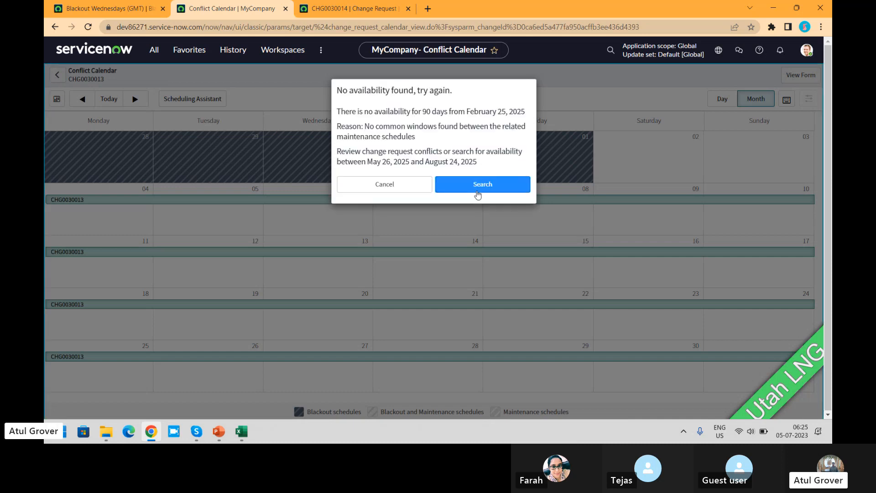
click(477, 190)
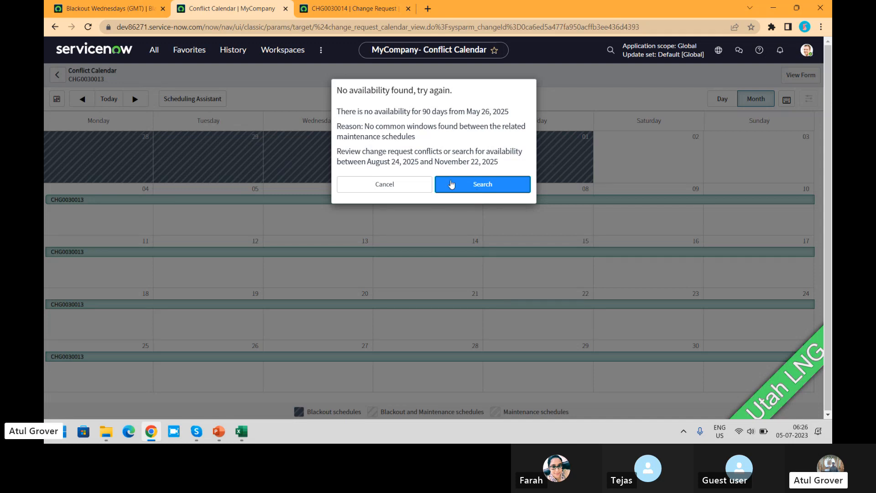
click(391, 185)
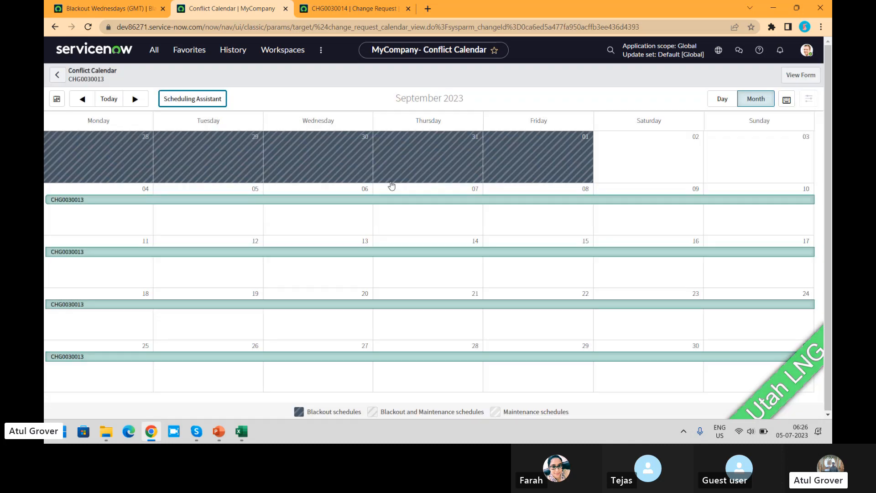
Go back to the blackout schedule's browser tab, find the maintenance schedules and open the Weekends entry of Global Infrastructure
click(117, 10)
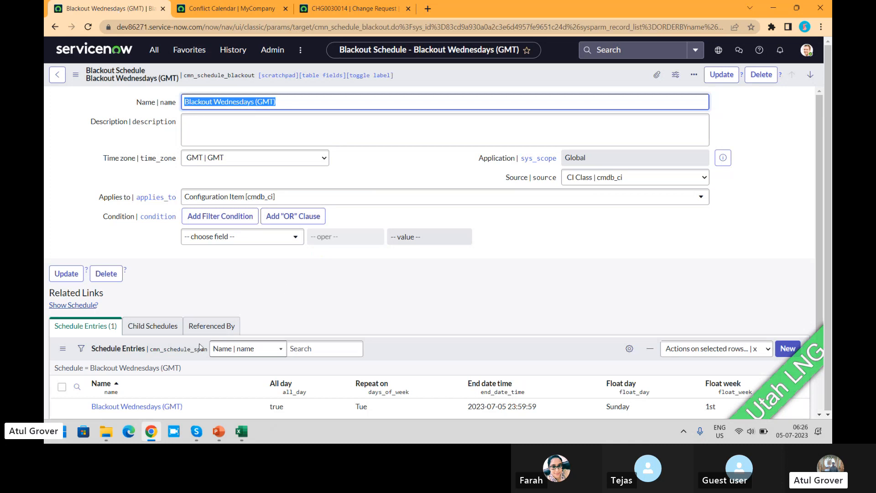
click(149, 50)
text(main)
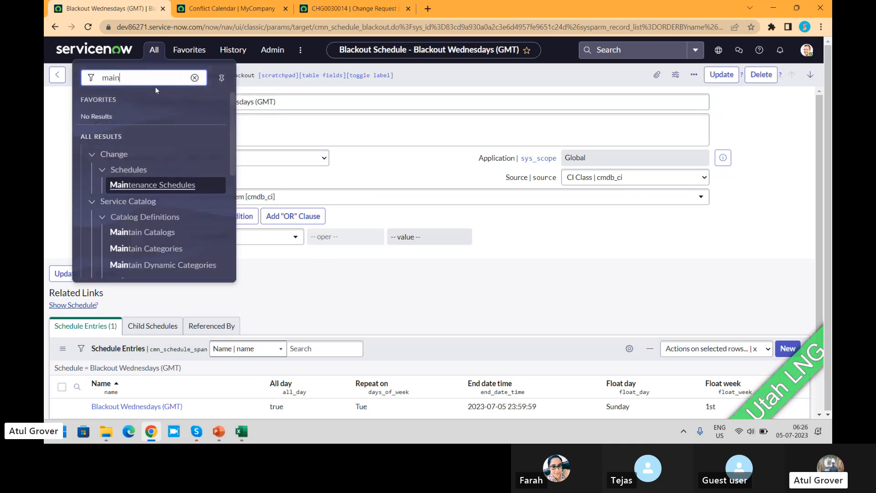
click(170, 185)
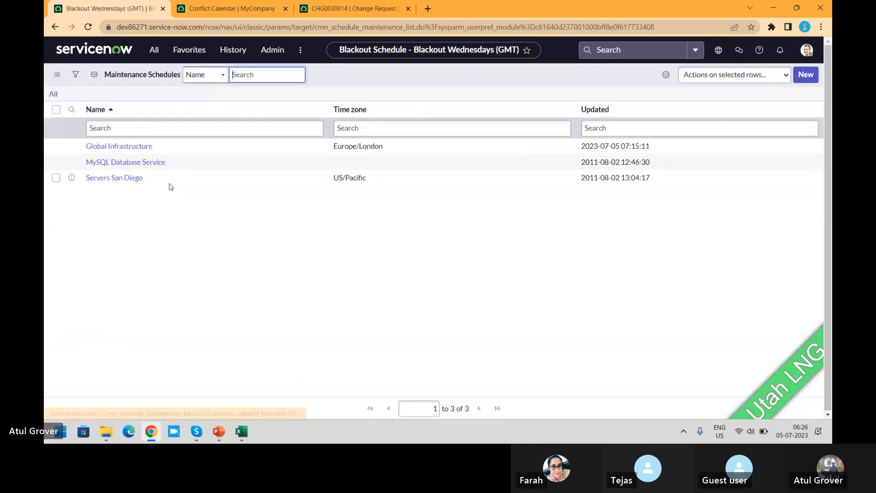
click(120, 154)
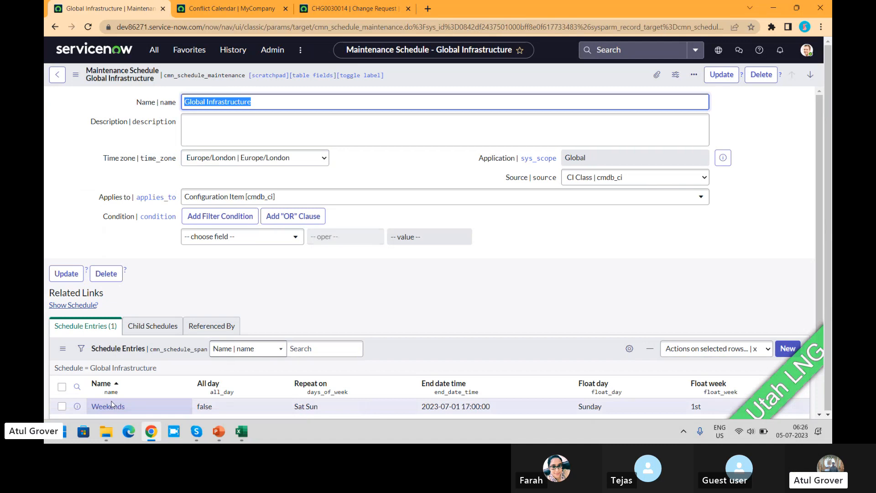
click(111, 405)
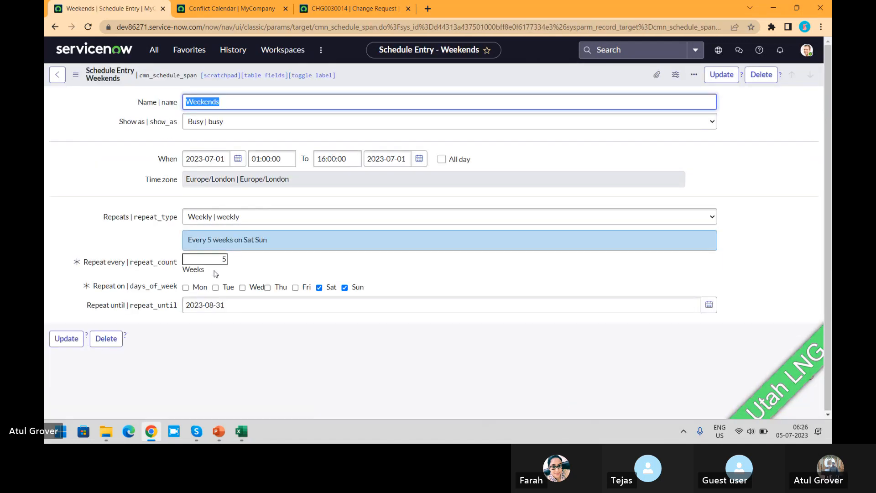
Set the Weekends entry to repeat weekly, every 1 week, on Saturday only and save it
drag(221, 259, 246, 269)
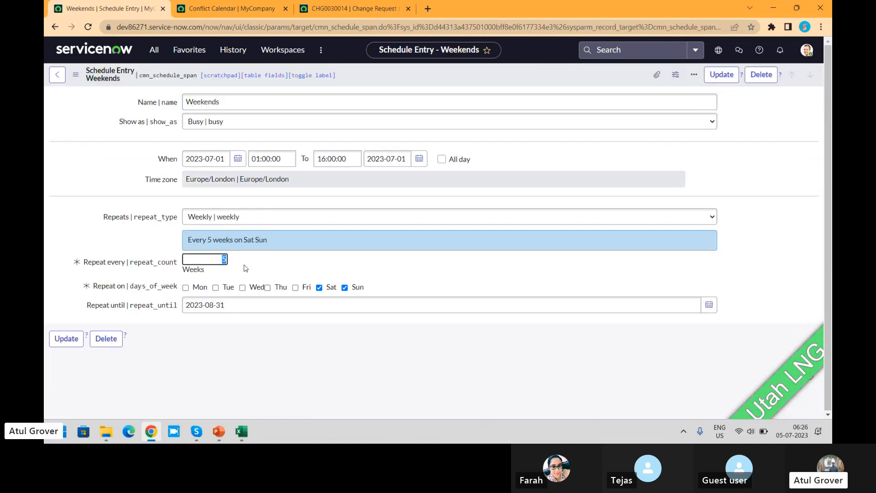
text(1)
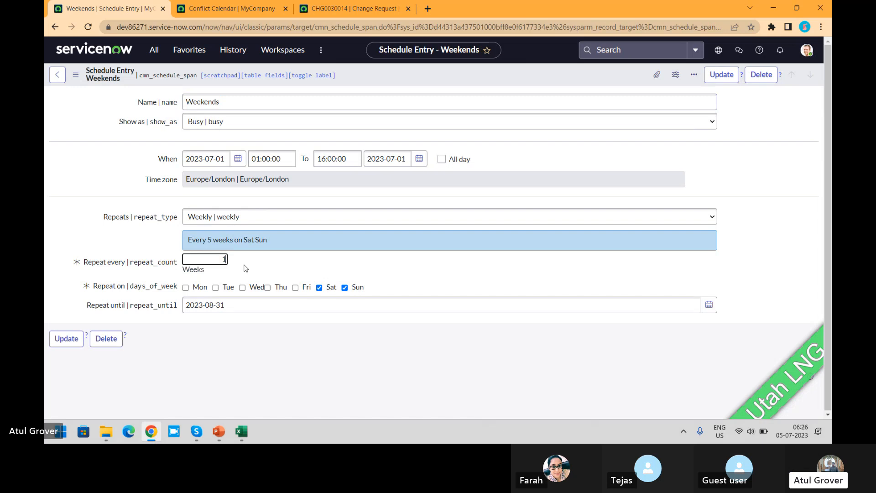
click(242, 220)
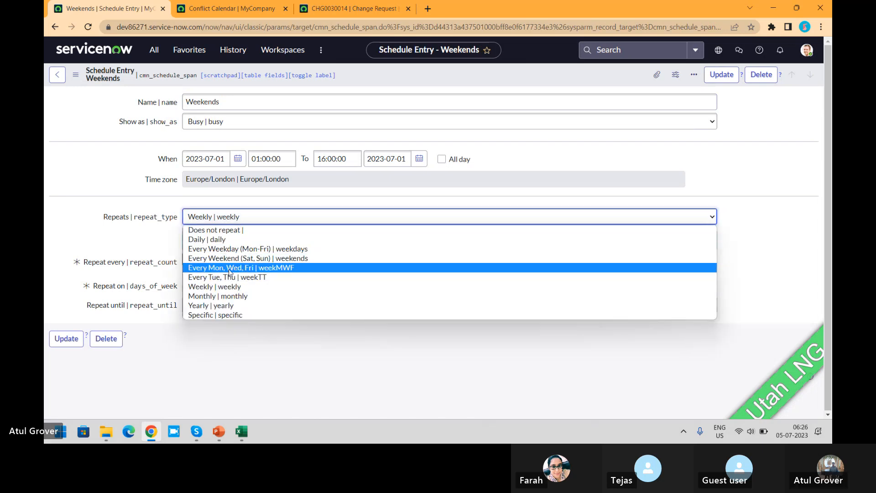
click(225, 287)
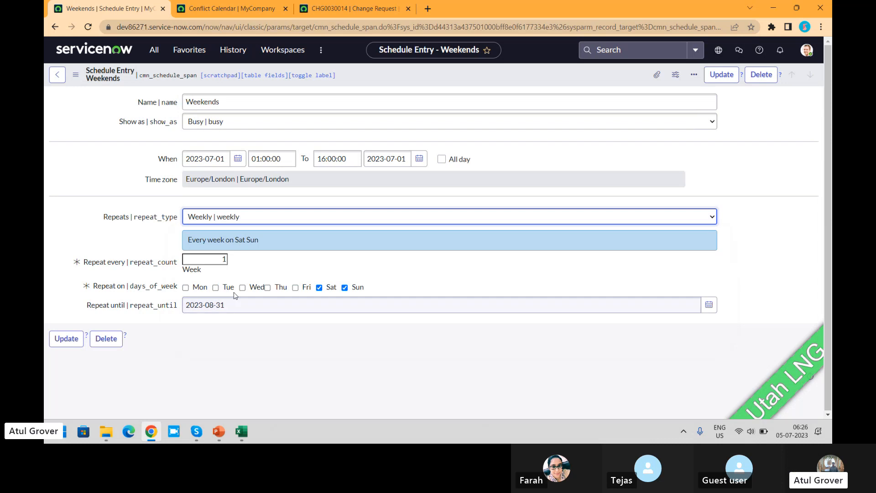
click(345, 288)
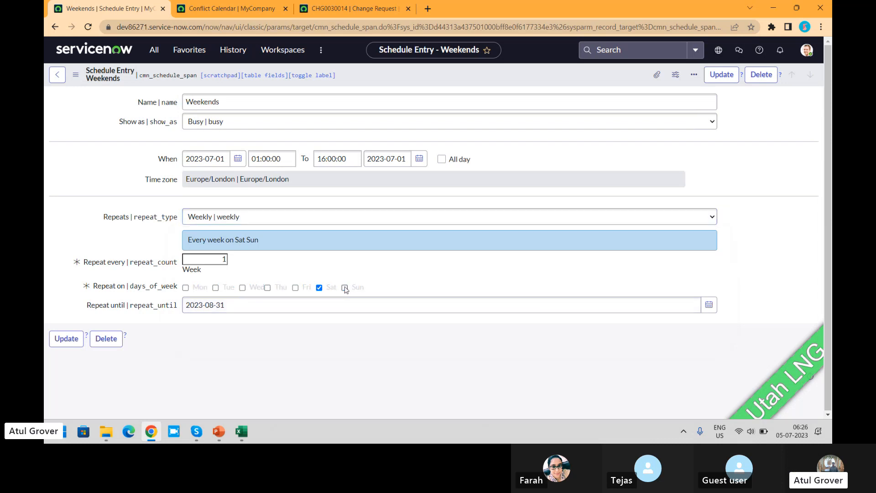
click(78, 340)
Run the Scheduling Assistant again on the conflict calendar, extend the search to December 3, 2023 – March 2, 2024, and dismiss it
click(228, 9)
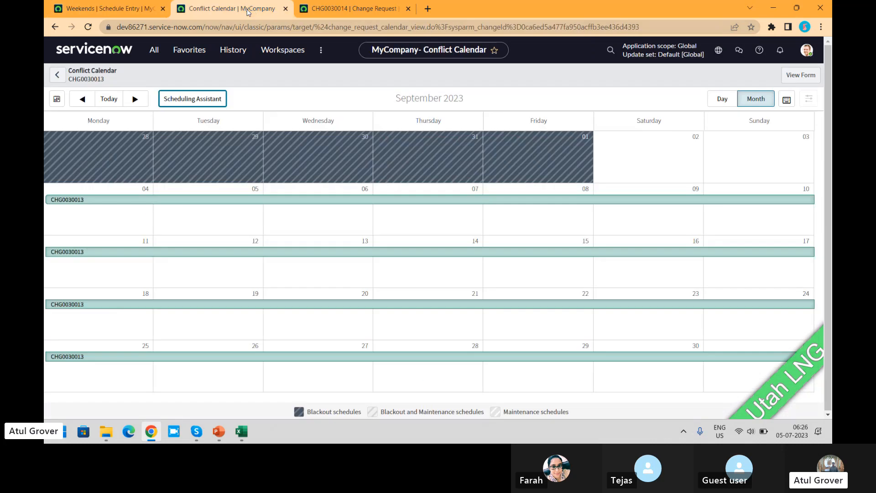
click(199, 99)
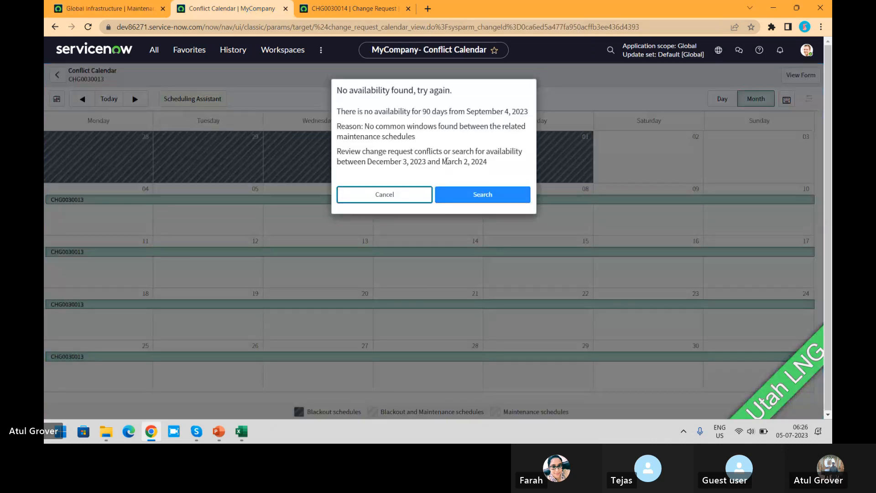
drag(368, 162, 486, 165)
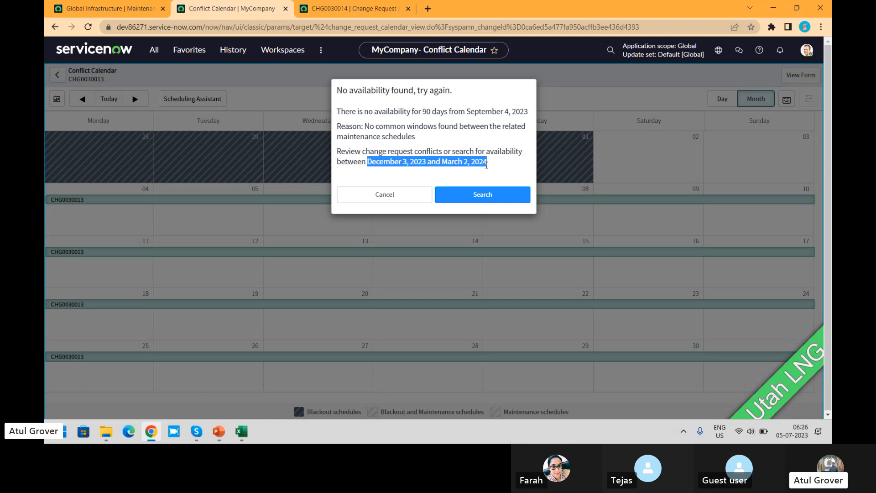
click(499, 196)
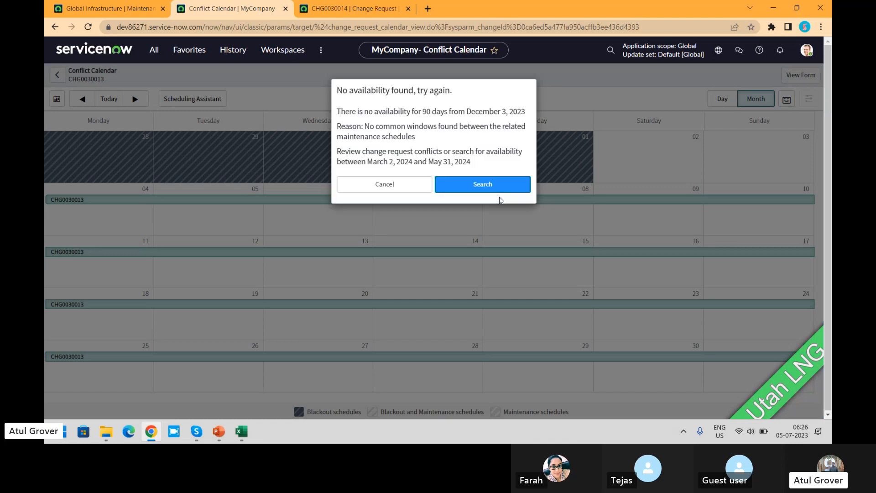
click(384, 186)
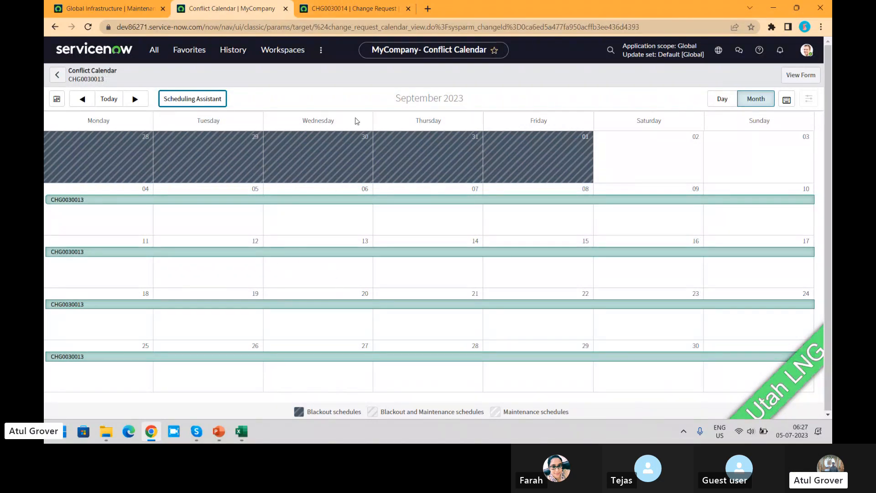
Compare the conflict calendar's day and month views and finish on the day view of 4 September 2023
click(718, 101)
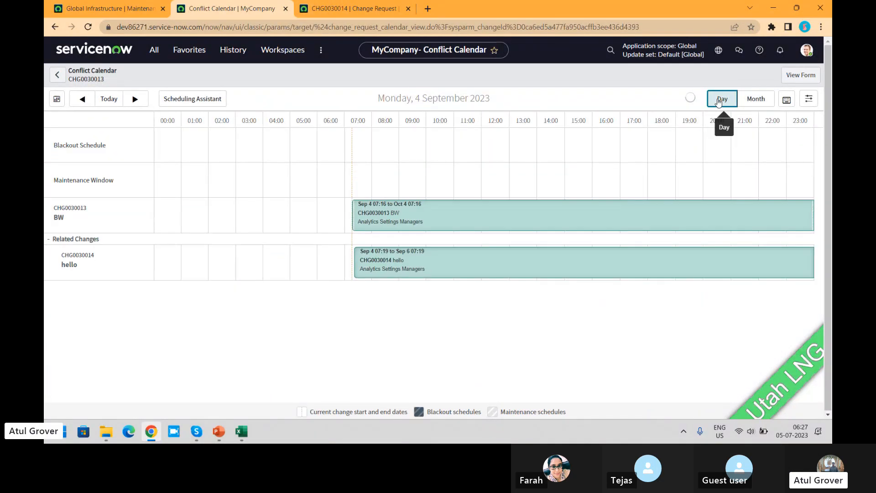
click(748, 105)
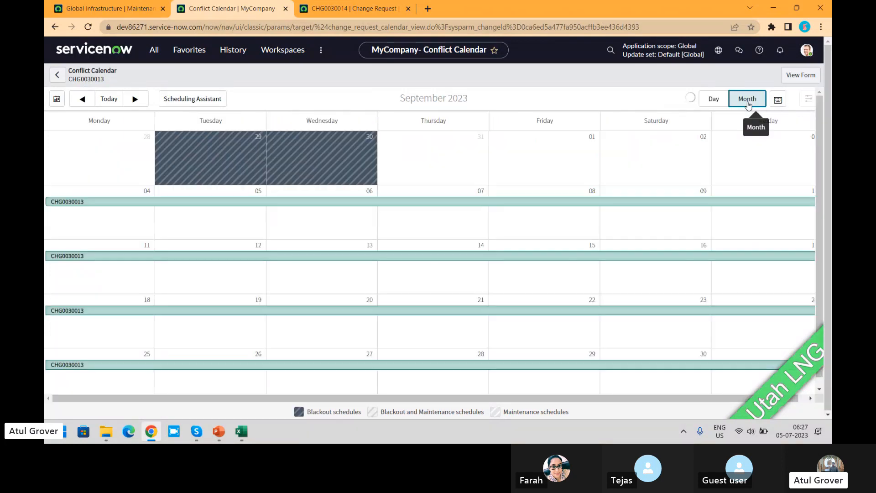
click(714, 99)
Hide all change details in the day view settings with Show none, and restore them with Show all
click(809, 101)
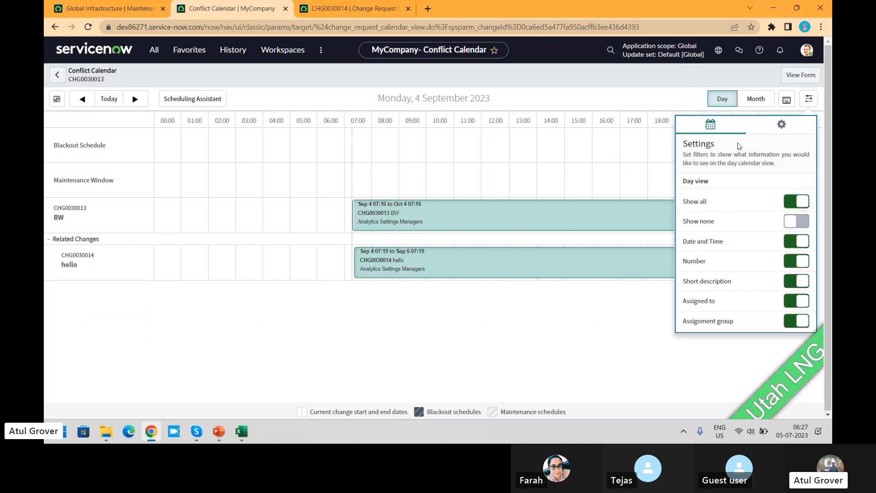
click(801, 222)
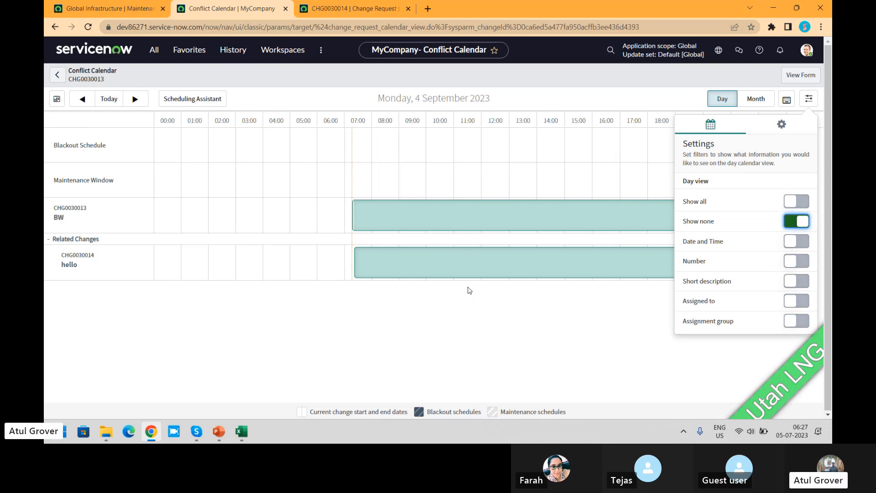
click(795, 221)
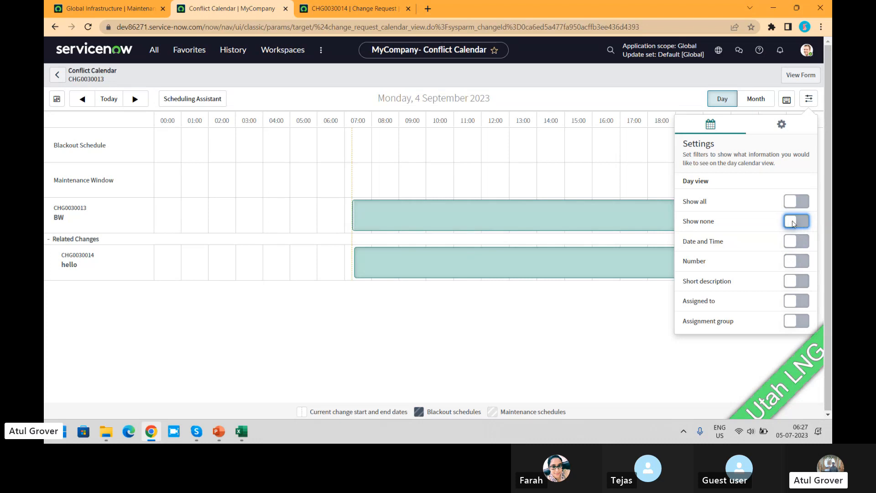
click(805, 202)
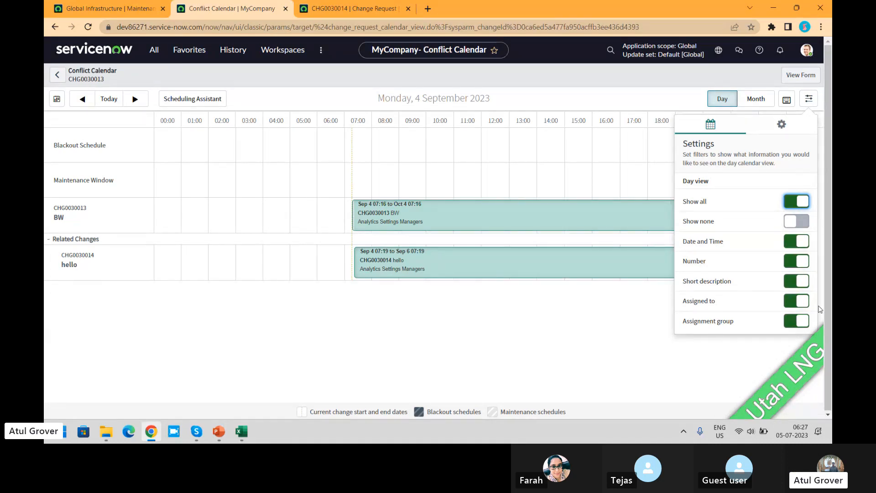
Hide the Assignment group and Assigned to details in the conflict calendar's day view settings
click(796, 321)
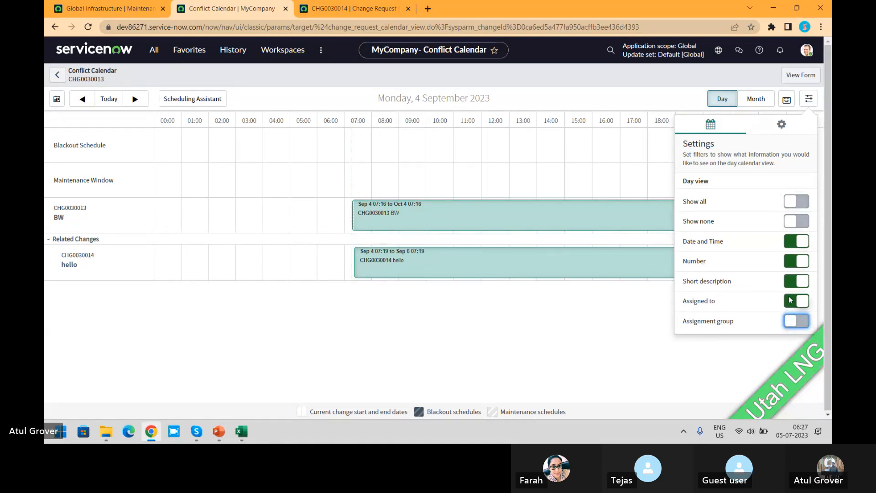
click(791, 299)
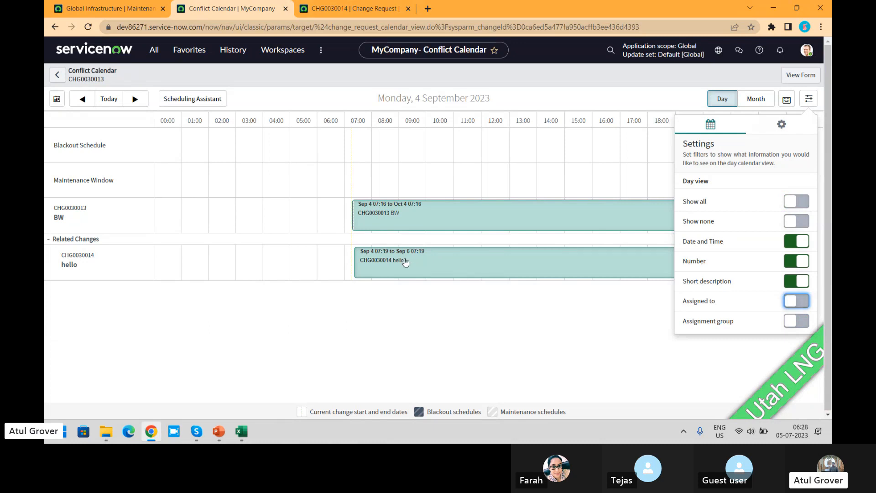
Enable all related-change filters in the day view configuration, turn Assigned to and Assignment group back off, and dismiss the options
click(772, 132)
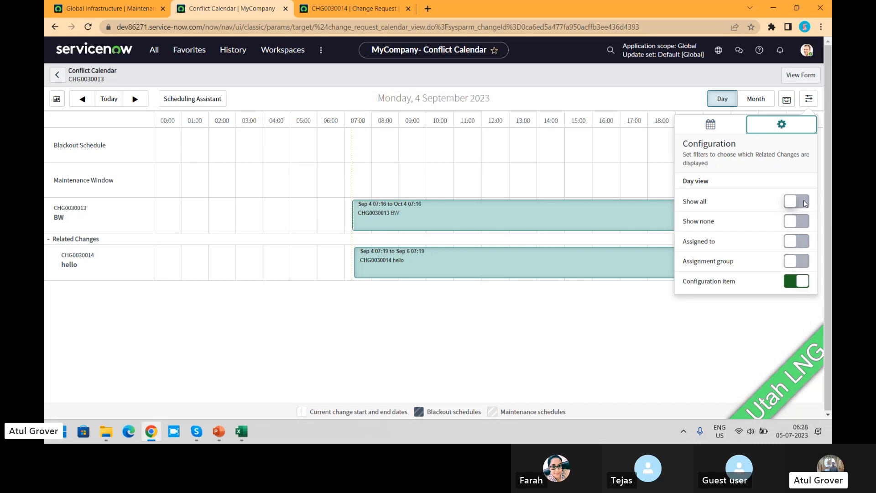
click(805, 204)
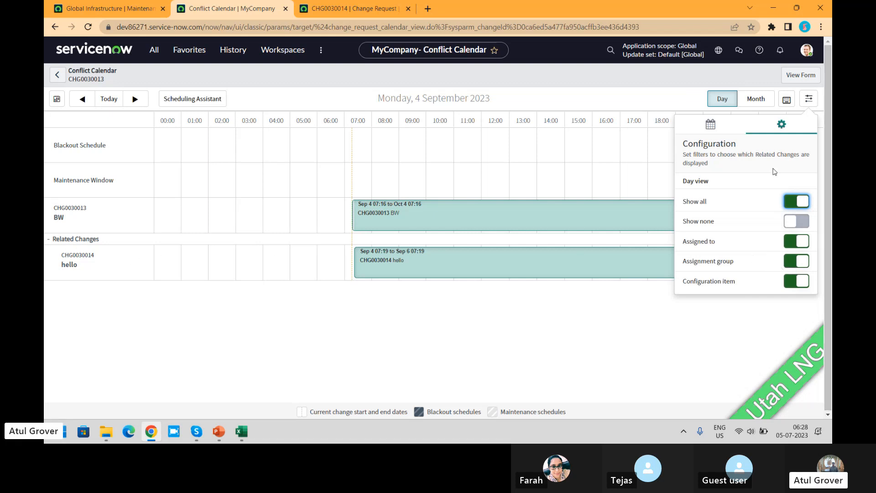
click(713, 130)
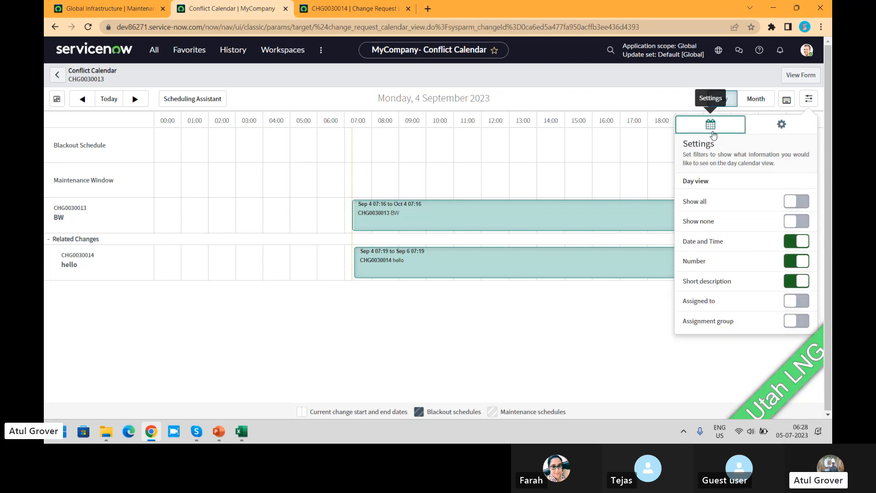
click(771, 130)
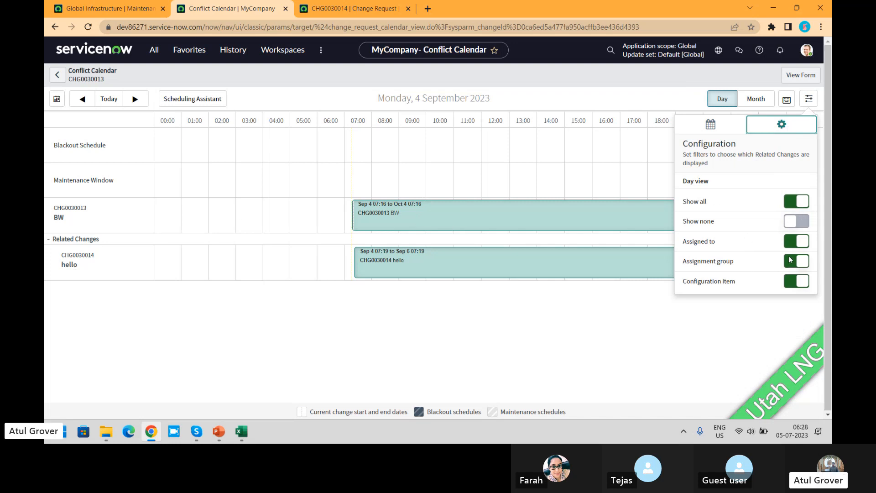
click(794, 242)
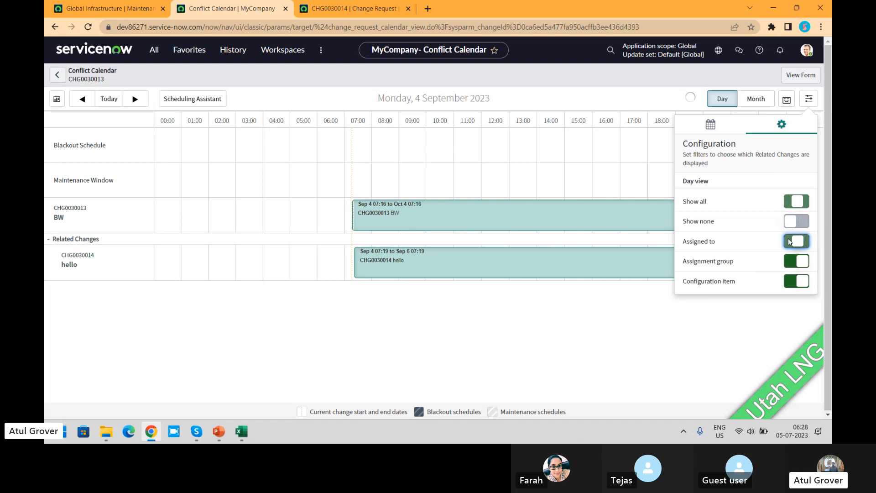
click(792, 262)
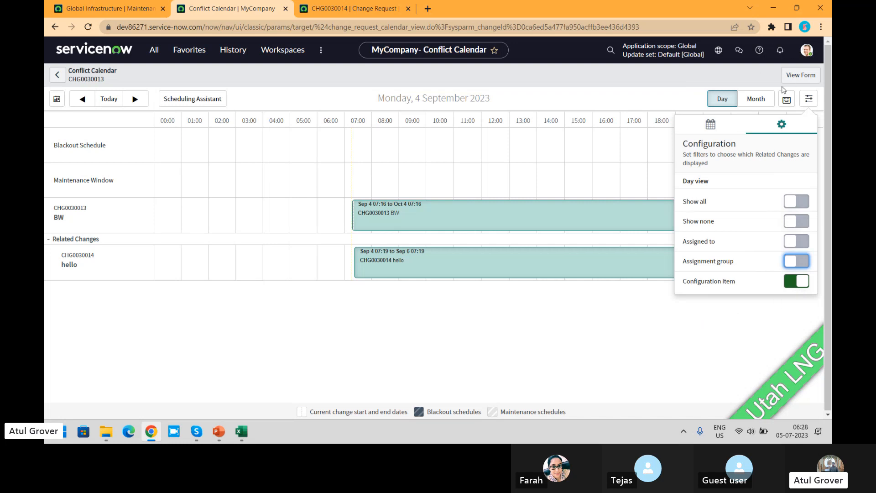
click(711, 130)
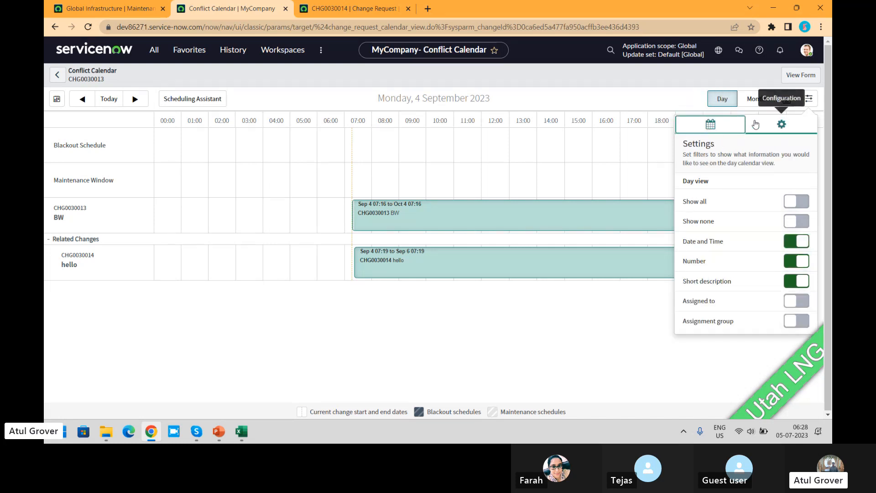
click(574, 90)
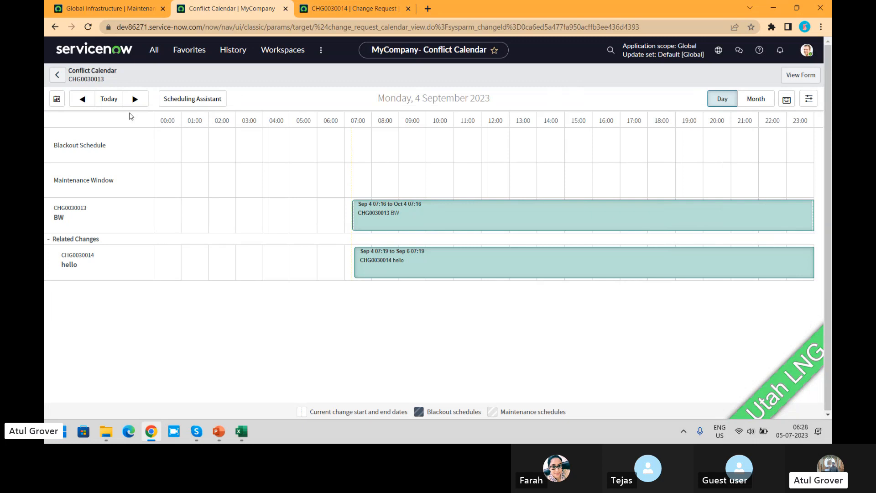
Return the conflict calendar to today's date and advance the day view to Saturday, 8 July 2023
click(110, 100)
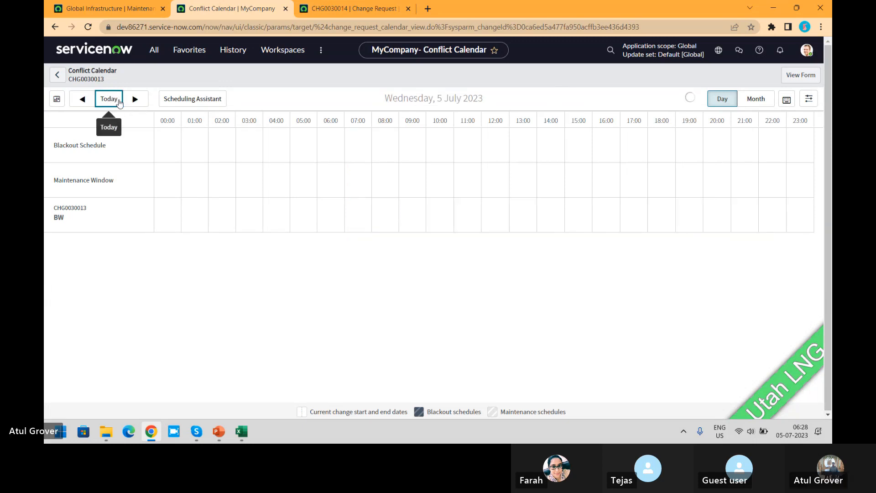
click(142, 101)
click(141, 102)
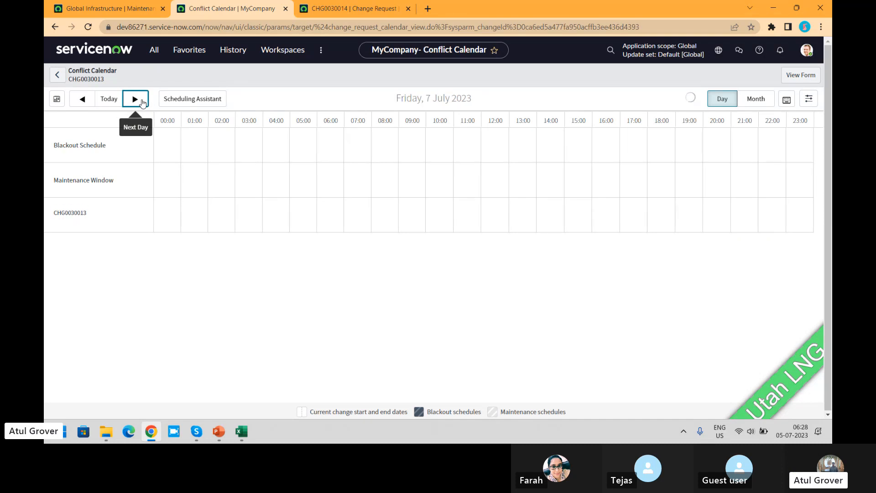
click(142, 101)
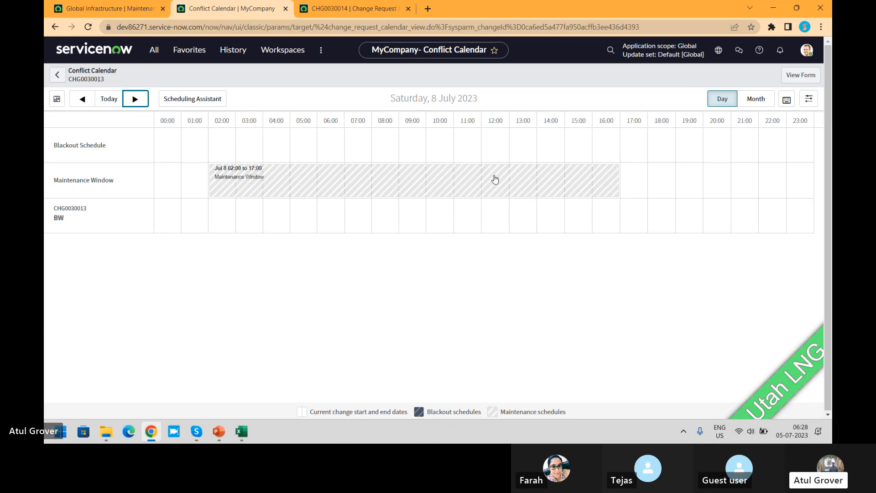
Review change request CHG0030014's details, its planned start and end dates, and its detected conflicts
click(340, 6)
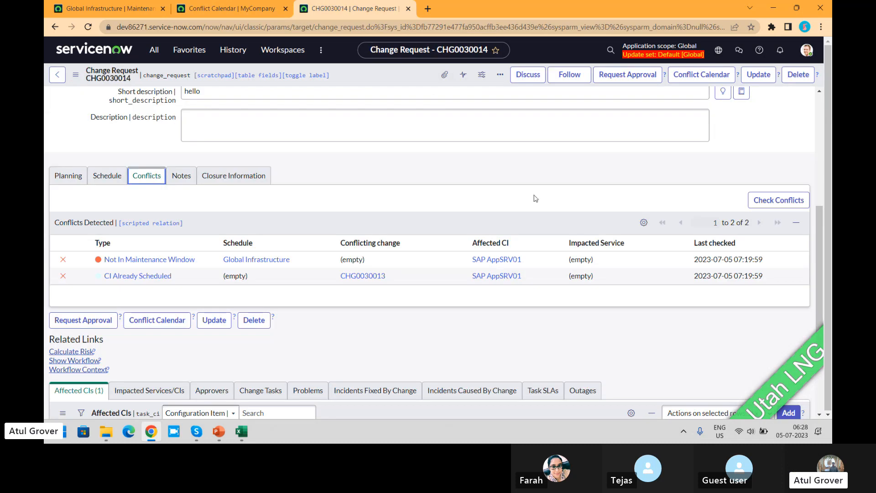
click(820, 93)
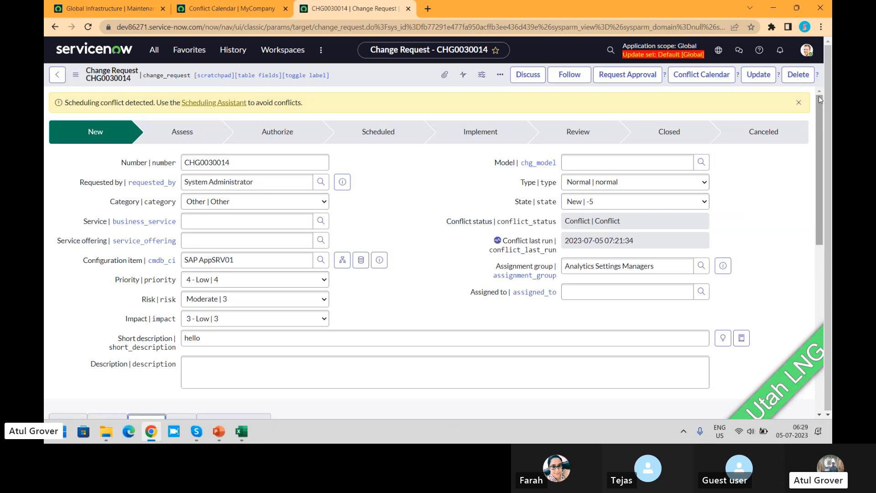
drag(819, 98, 829, 240)
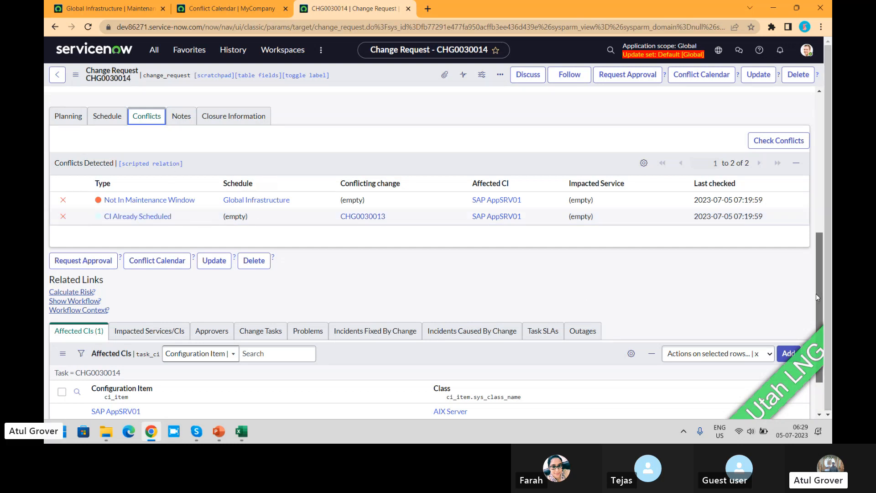
drag(816, 294, 817, 207)
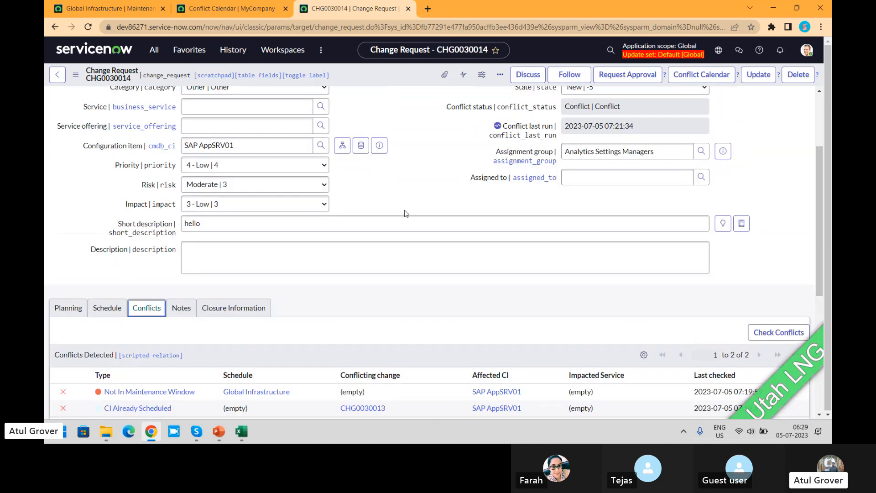
triple_click(815, 151)
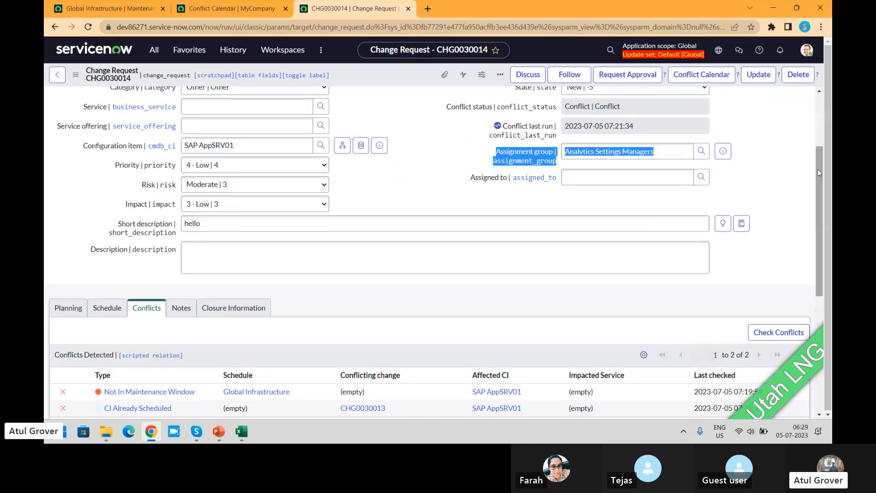
drag(817, 169, 824, 217)
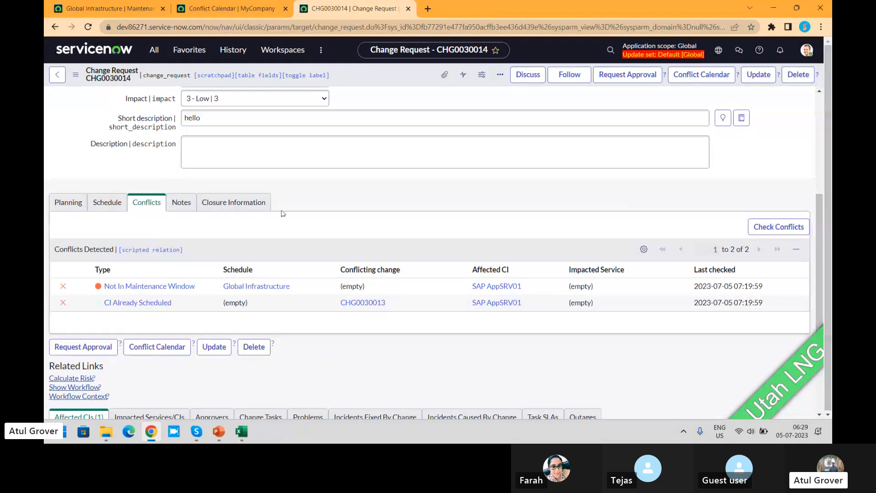
click(108, 205)
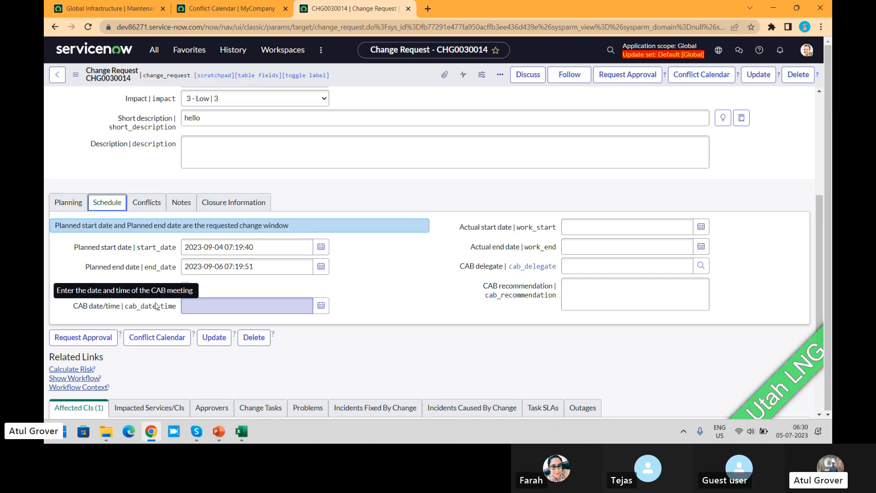
click(146, 203)
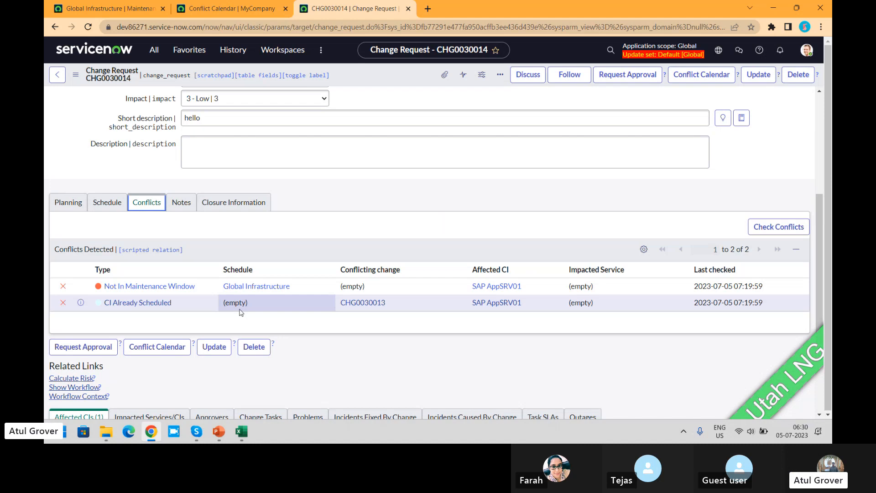
Search the navigator for "confl" and open the Conflict Properties of Change administration in place of the conflict calendar
click(155, 50)
key(ctrl+shift+Tab)
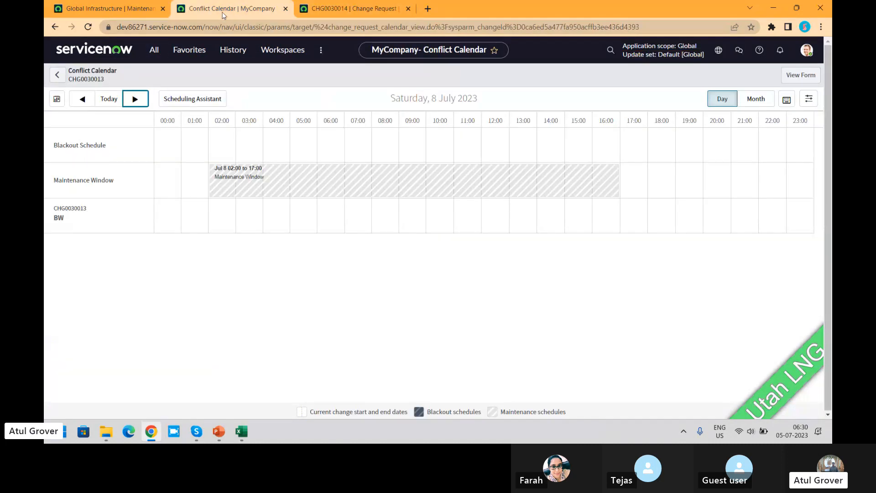
click(155, 50)
text(co)
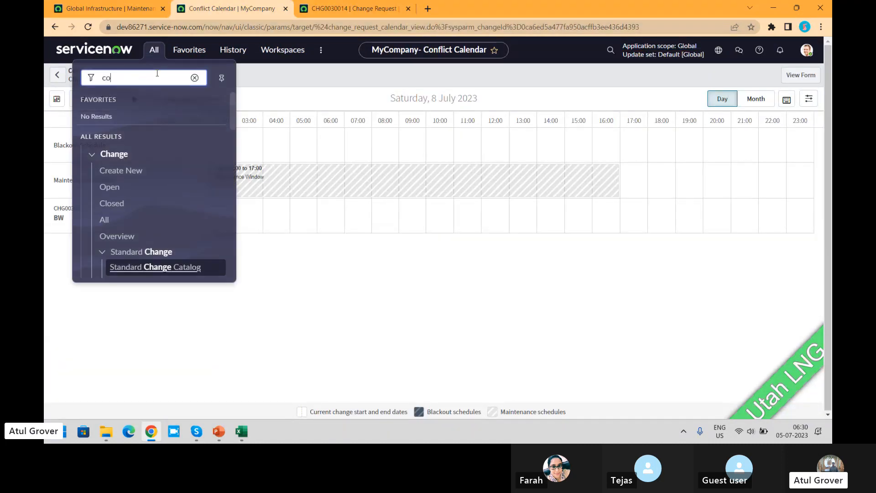
text(nfl)
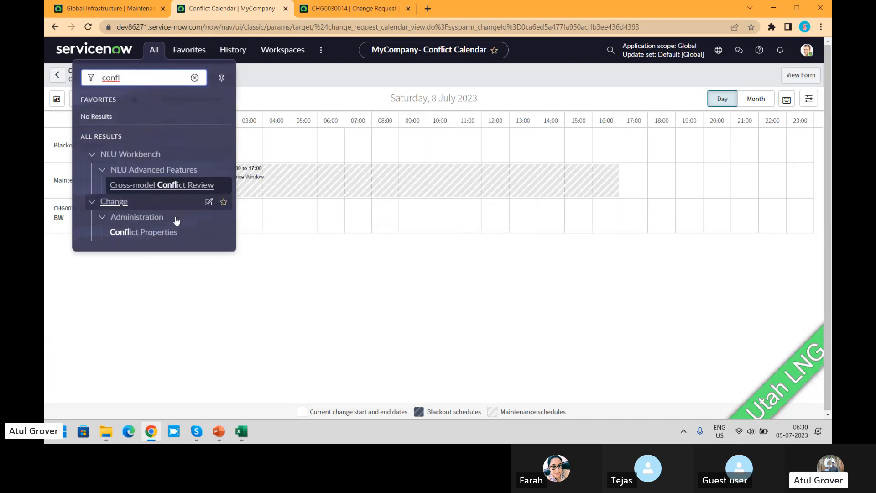
click(146, 232)
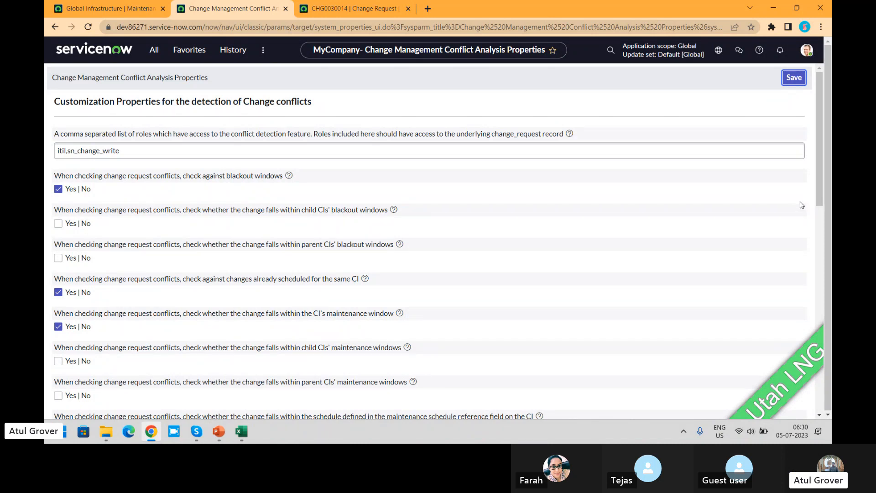
Turn off the conflict property that checks against blackout windows, and consult the conflicts detected on CHG0030014
drag(820, 181, 820, 211)
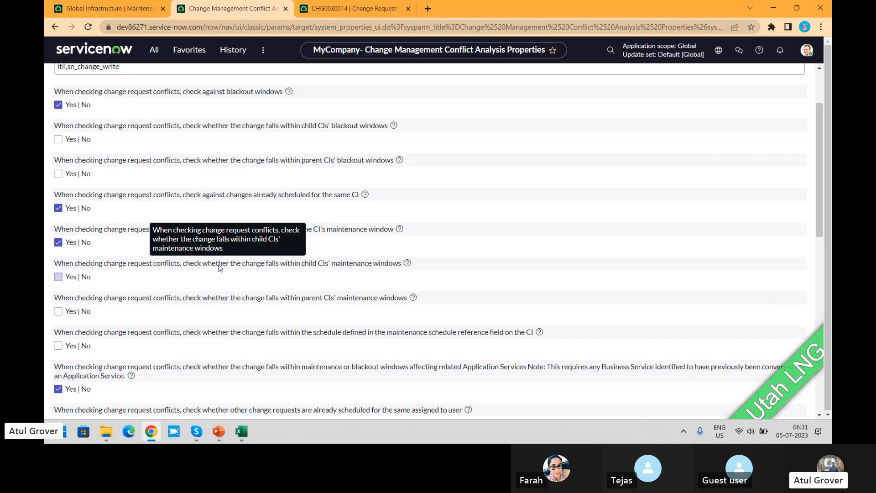
drag(817, 218, 818, 193)
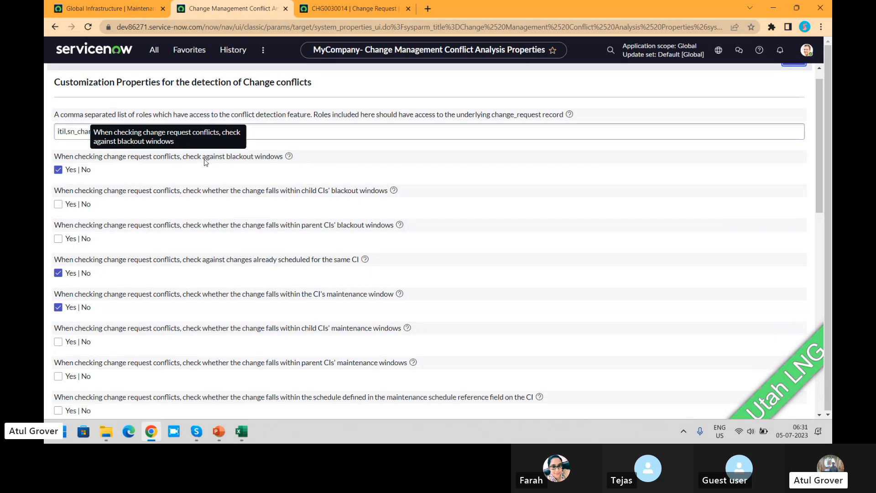
click(59, 170)
click(366, 9)
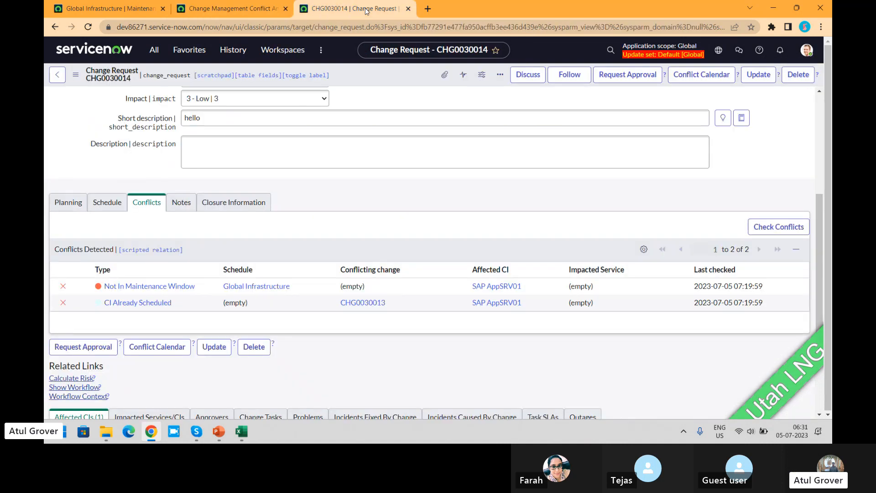
click(219, 10)
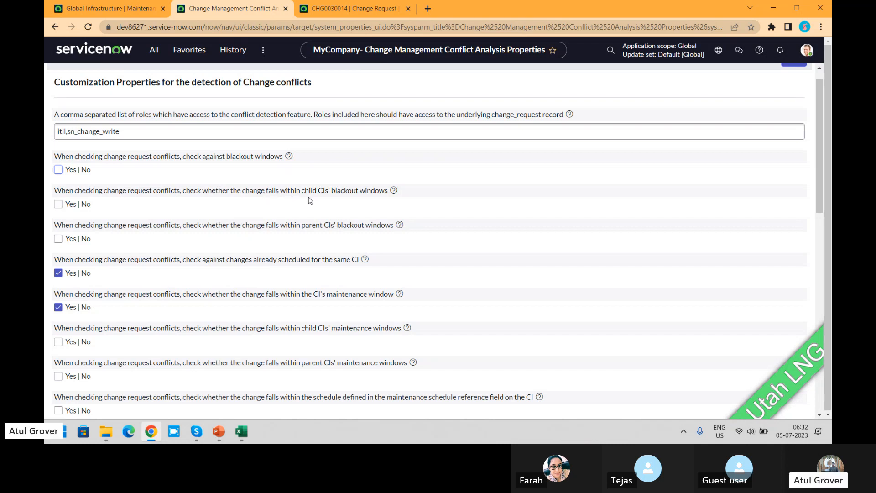
Add the condition Class is Server to the Global Infrastructure maintenance schedule
click(114, 9)
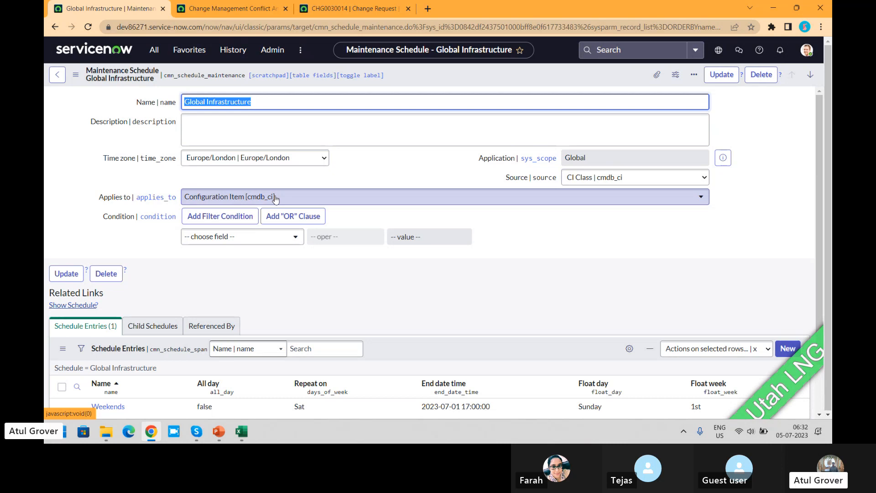
click(265, 243)
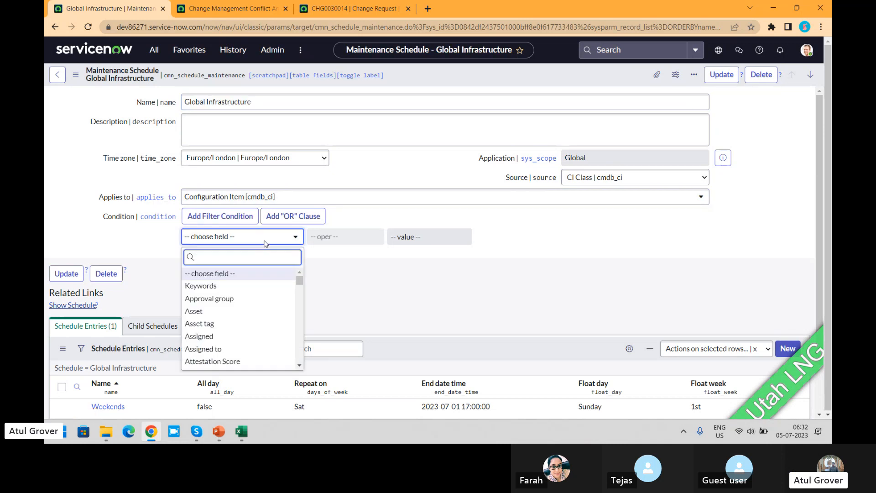
text(clas)
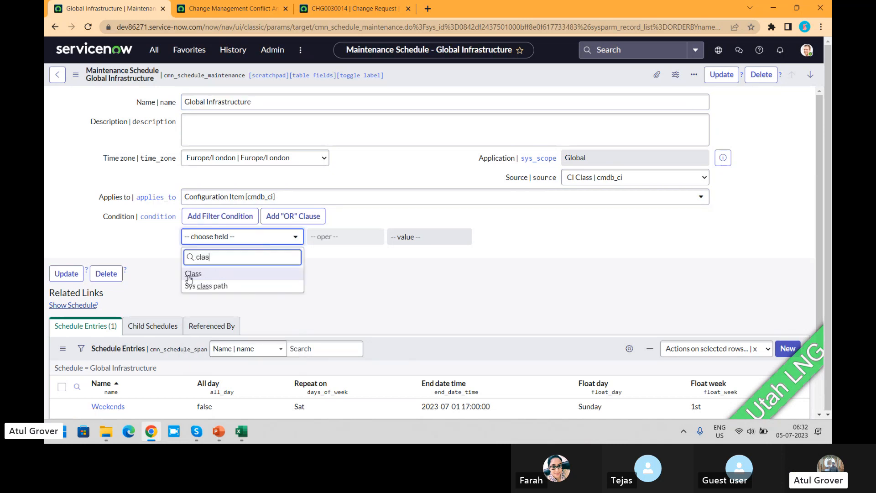
click(189, 275)
click(444, 236)
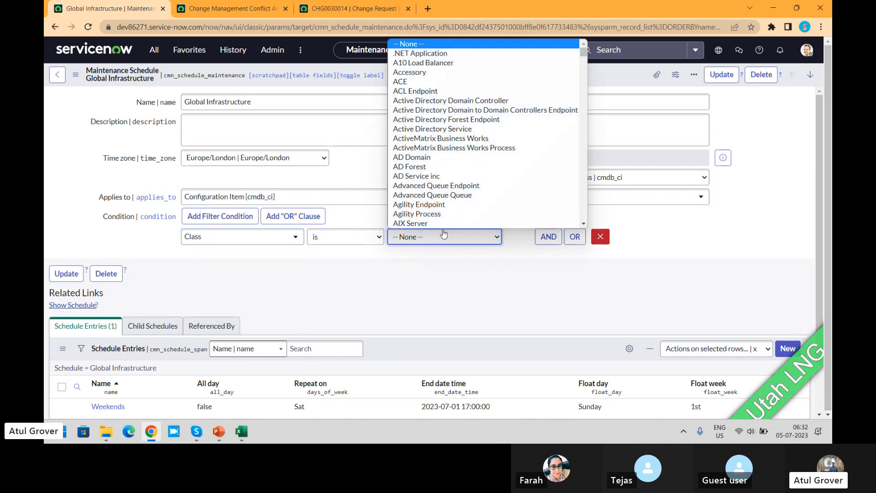
scroll(438, 223, down, 1)
text(server)
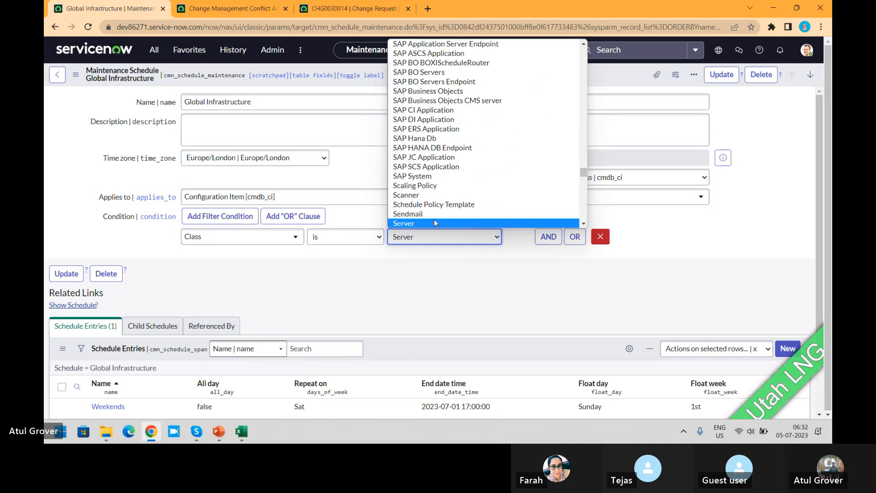
click(435, 223)
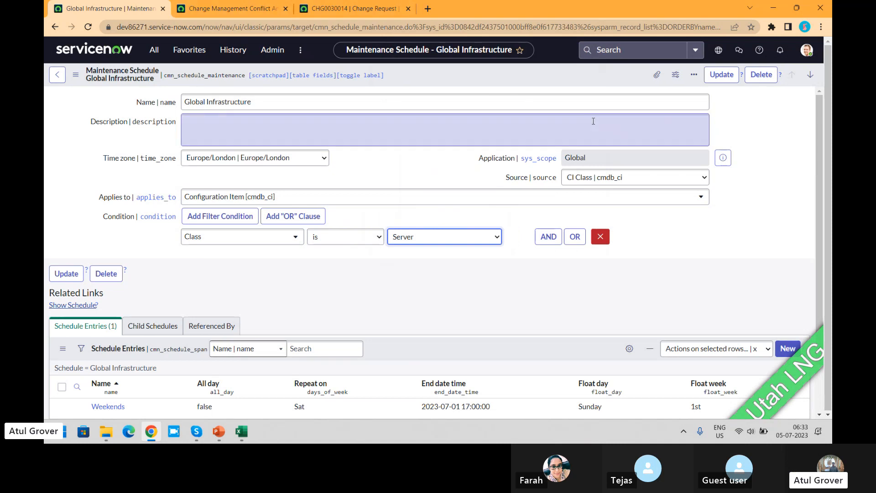
Save the Global Infrastructure maintenance schedule with its new condition, and consult the conflicts detected on CHG0030014
right_click(605, 77)
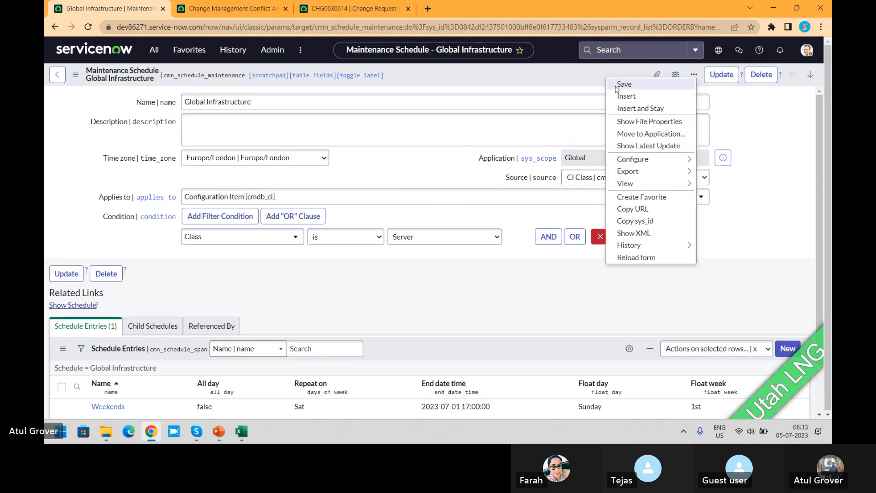
click(616, 84)
click(381, 10)
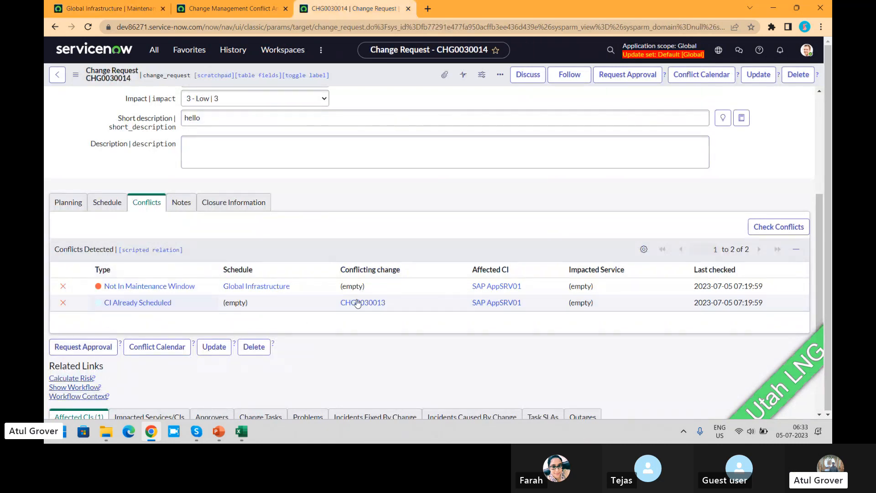
click(129, 9)
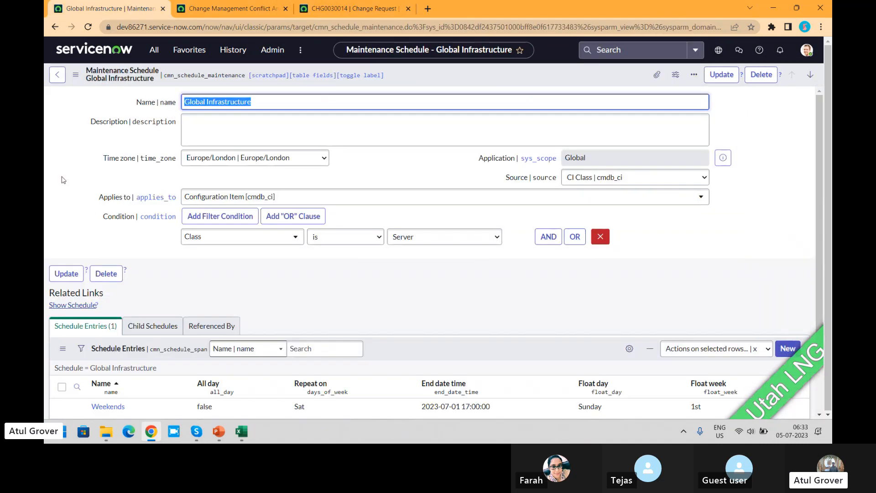
Turn on the conflict checks against blackout windows and child CIs' blackout windows, and save the conflict analysis properties
click(231, 8)
click(58, 204)
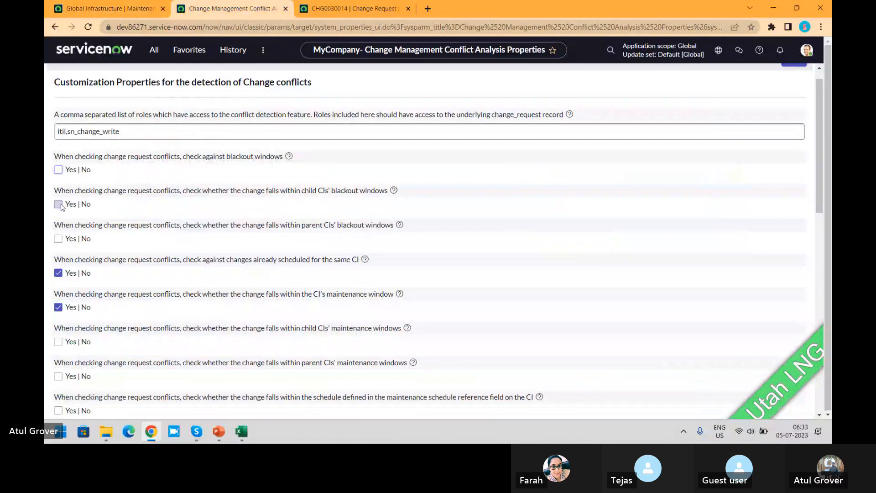
click(58, 170)
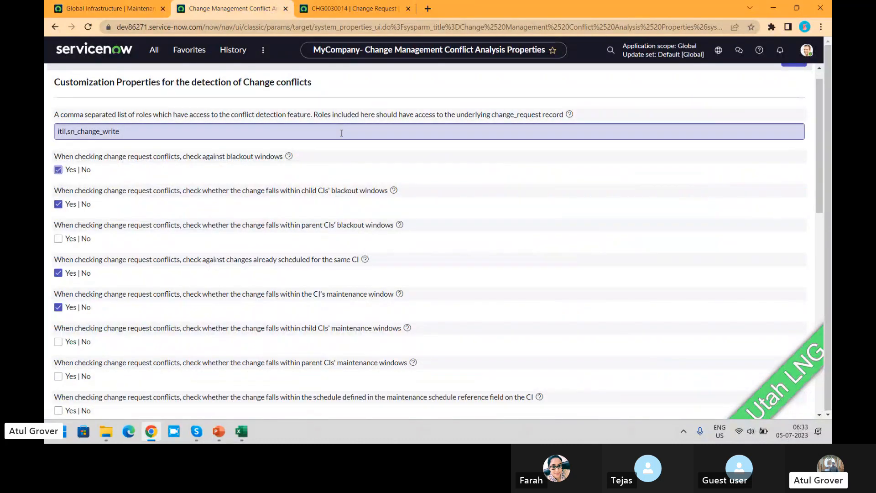
scroll(801, 84, up, 1)
click(802, 81)
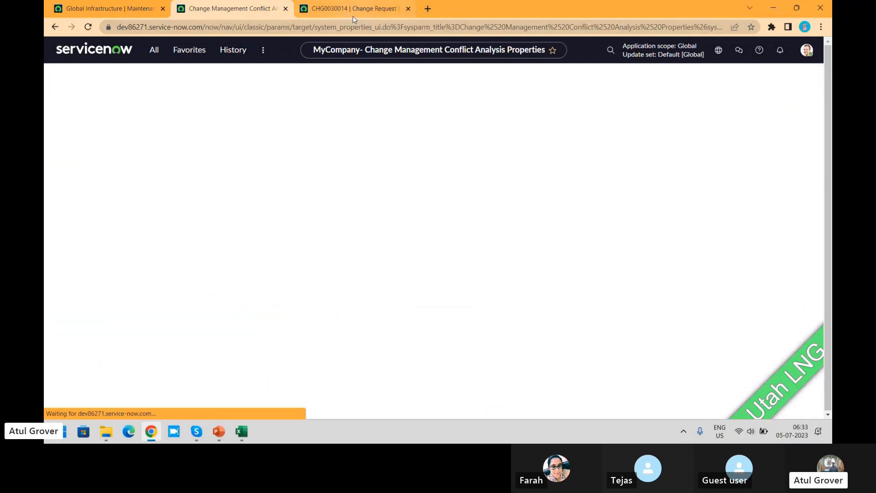
Run the conflict check again on change request CHG0030014
click(347, 5)
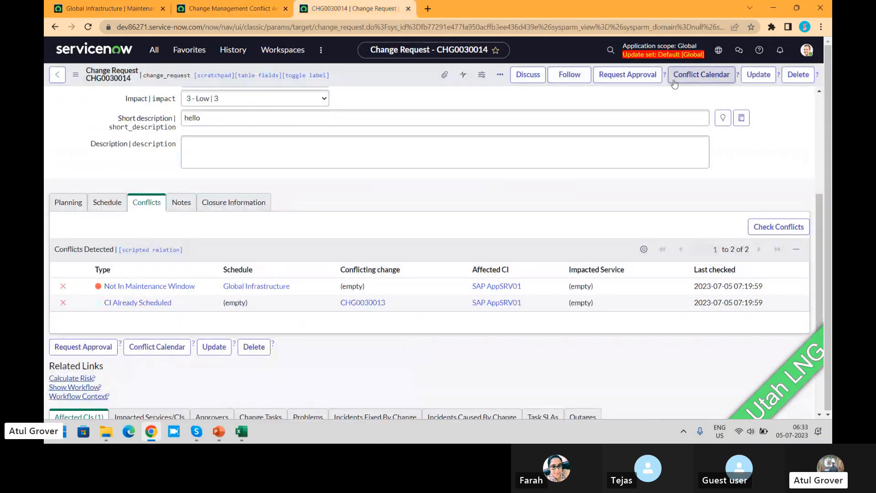
click(769, 228)
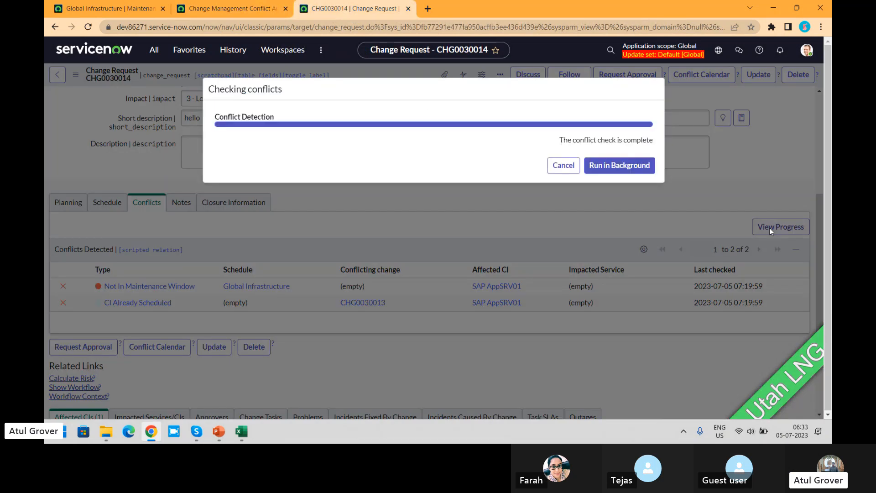
click(642, 165)
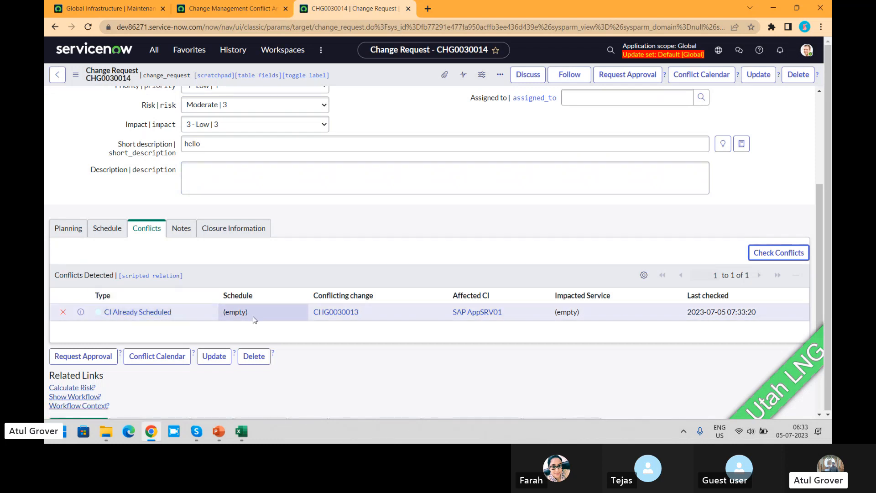
Compare the enabled conflict analysis properties with the conflicts detected on CHG0030014
click(223, 14)
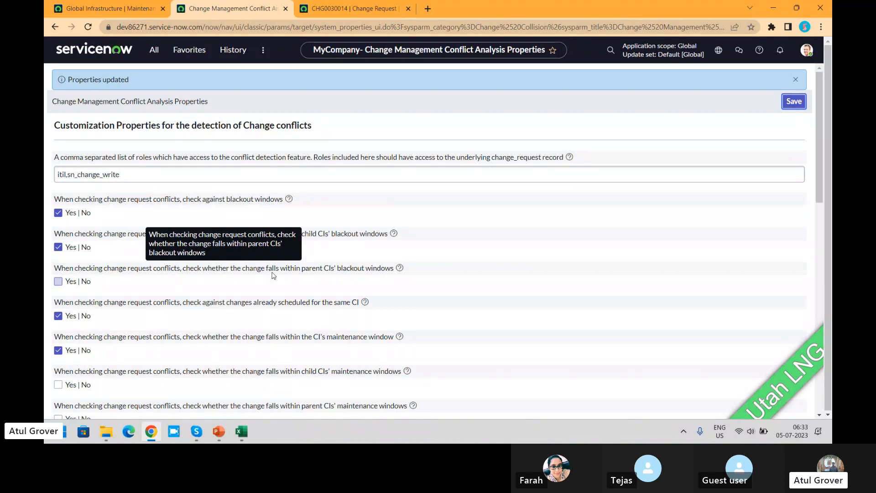
drag(816, 152, 818, 187)
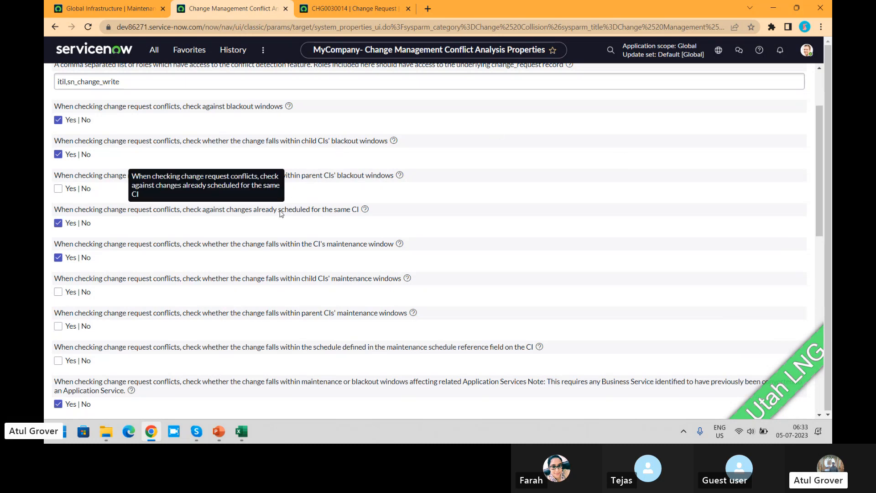
click(330, 9)
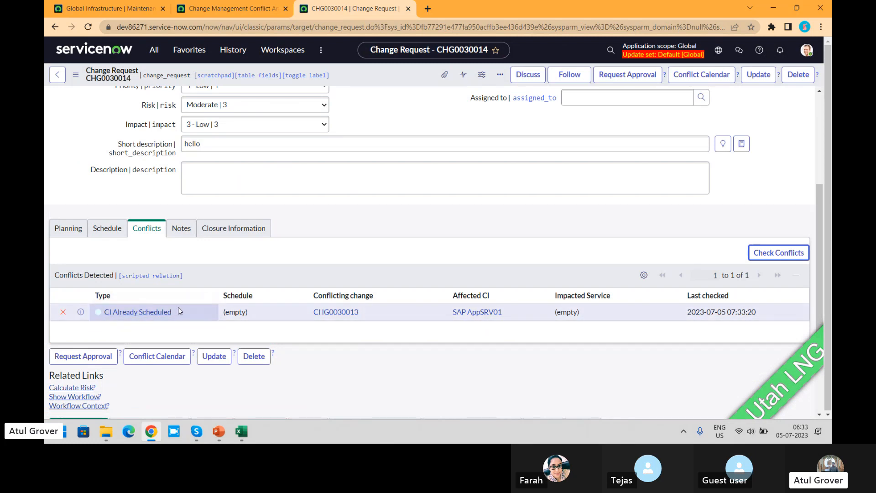
click(130, 6)
Turn on the conflict checks for parent CIs' blackout windows, child and parent CIs' maintenance windows, and the CI's maintenance schedule reference field
click(230, 8)
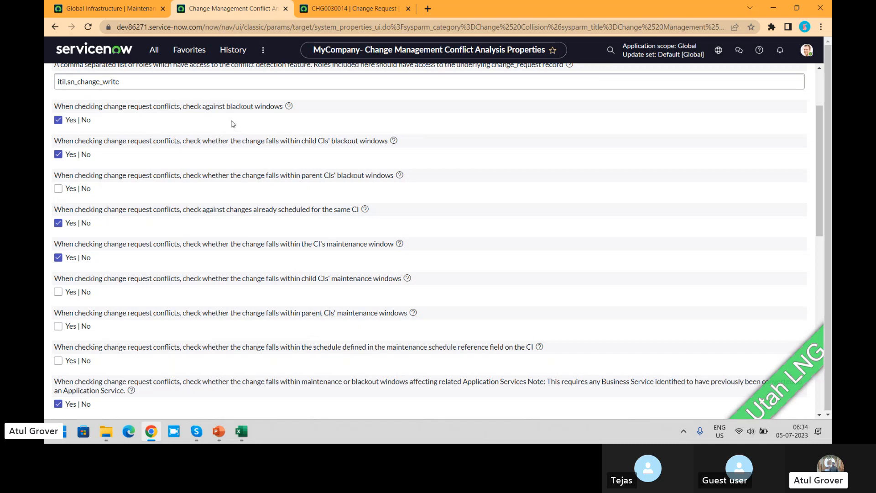
click(58, 189)
click(58, 292)
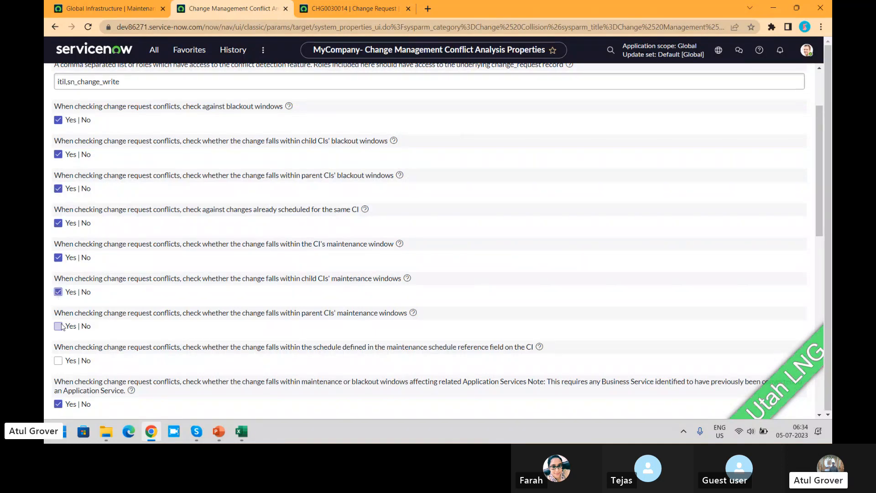
click(58, 326)
click(58, 361)
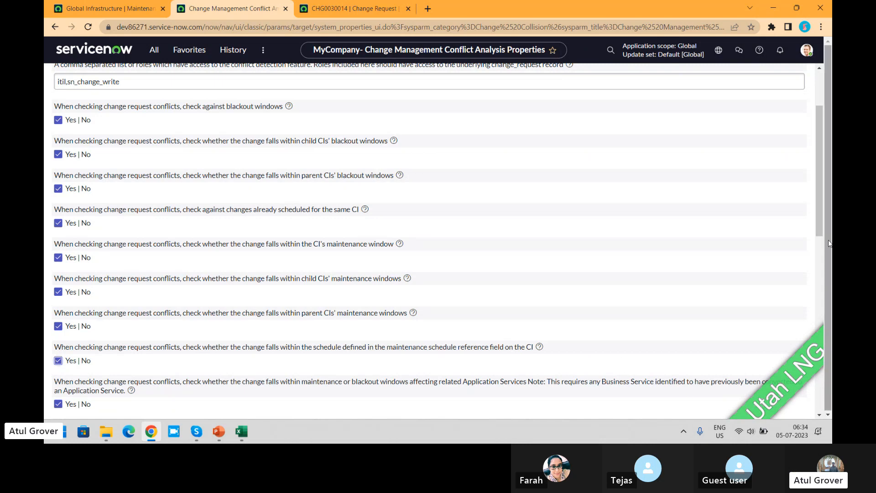
scroll(821, 227, down, 4)
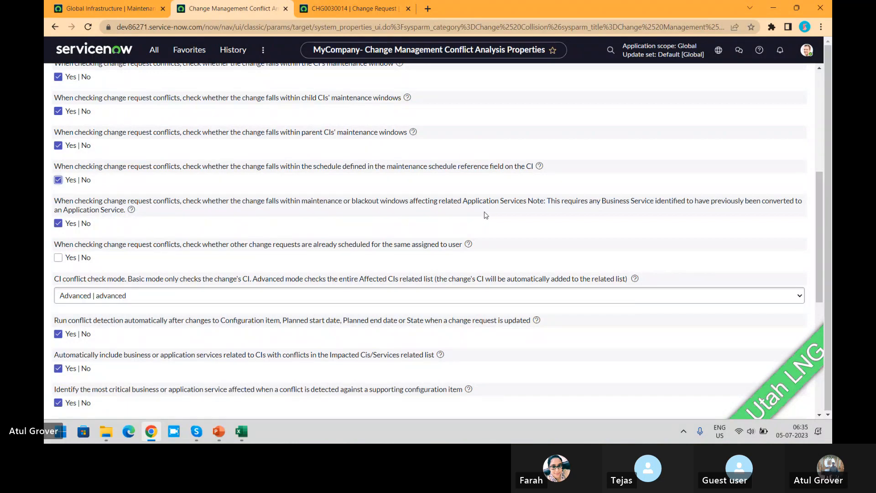
Examine the configuration item and Assigned to fields of CHG0030014 alongside the property that checks changes scheduled for the same assigned user
click(352, 9)
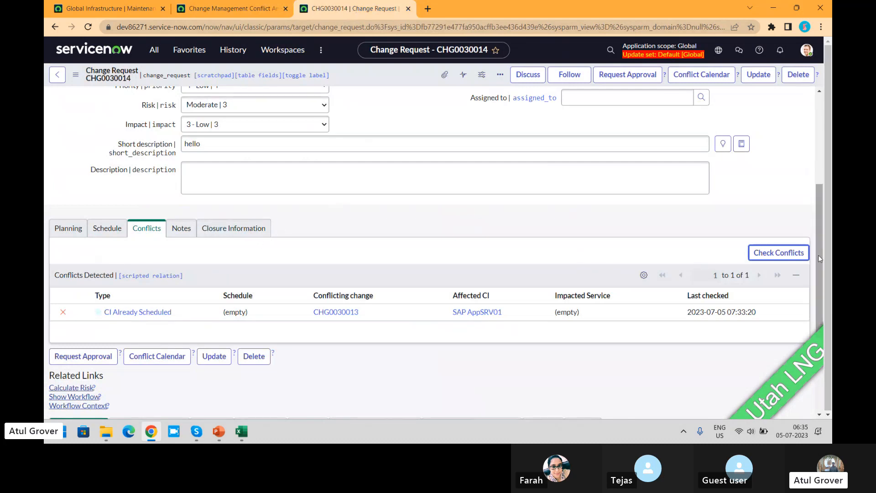
drag(820, 259, 828, 195)
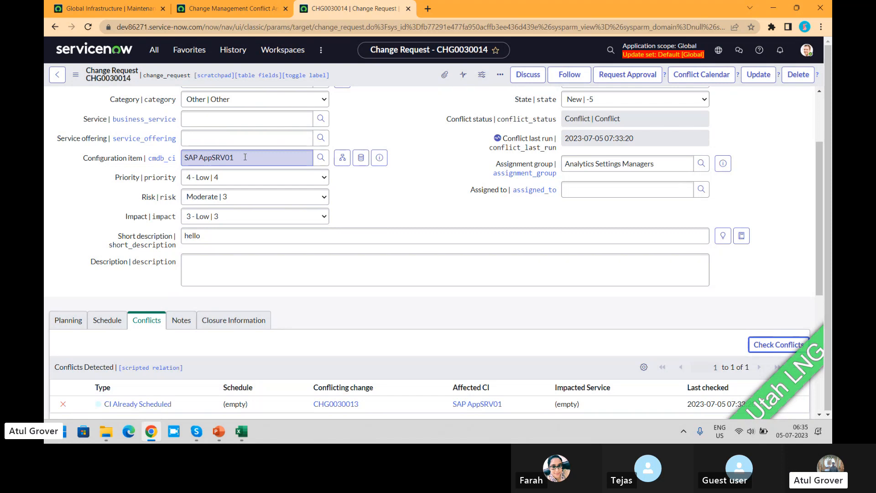
click(212, 13)
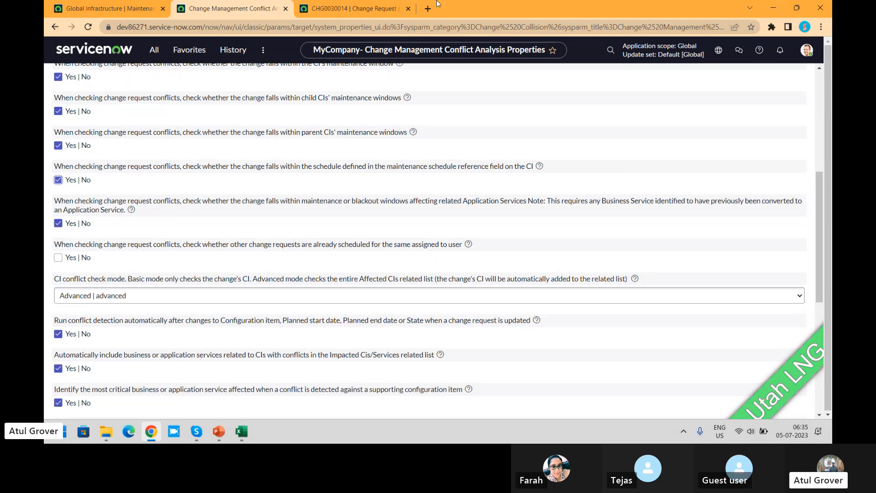
click(346, 8)
click(610, 191)
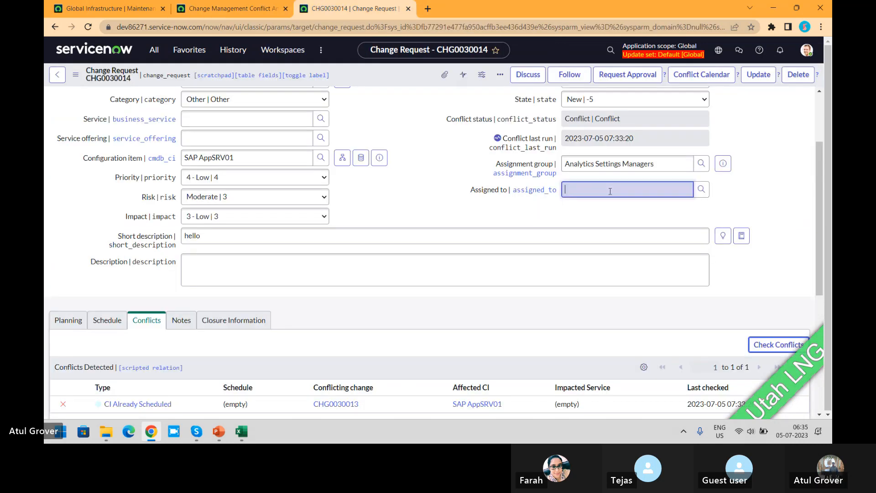
text(**)
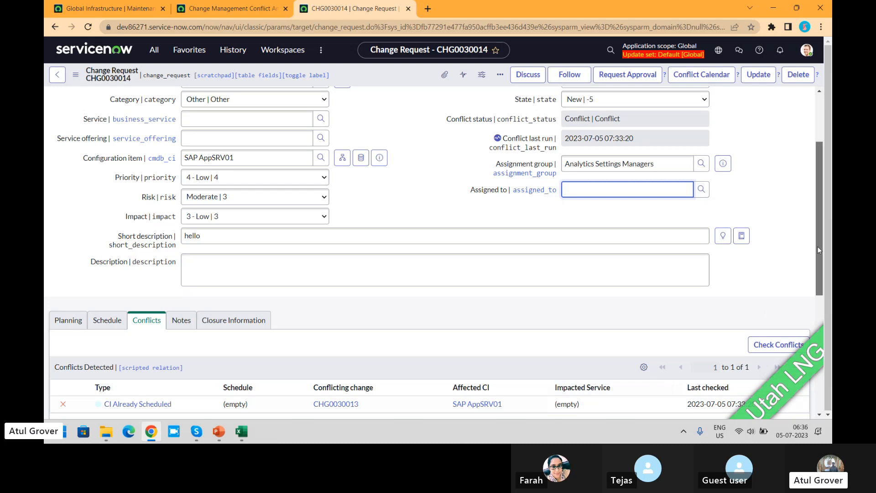
drag(818, 251, 821, 169)
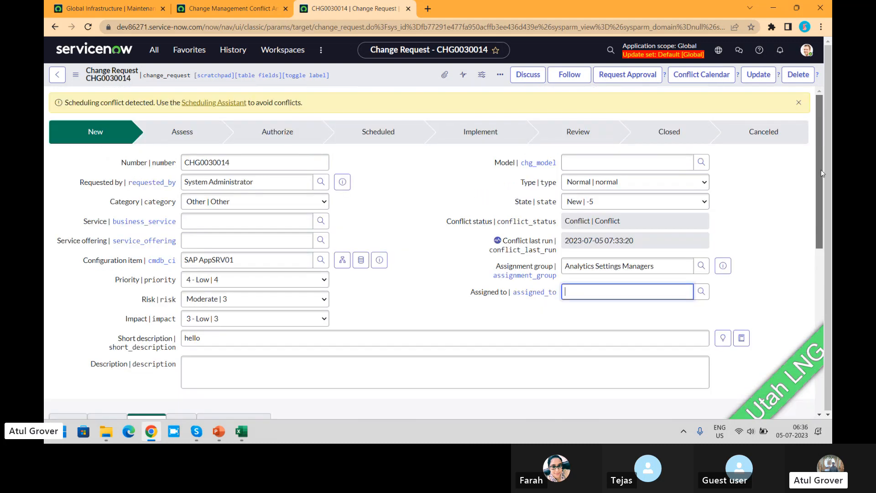
Consult the CI conflict check mode property and the affected CIs related to CHG0030014
click(252, 12)
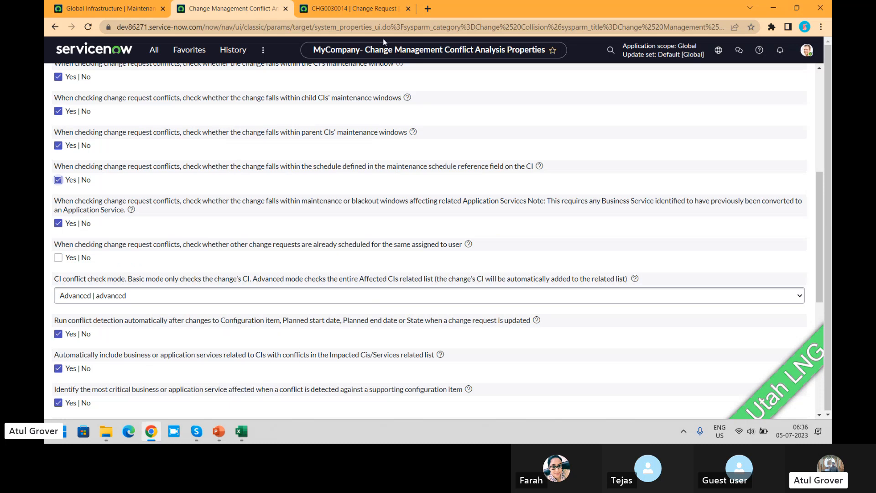
click(353, 8)
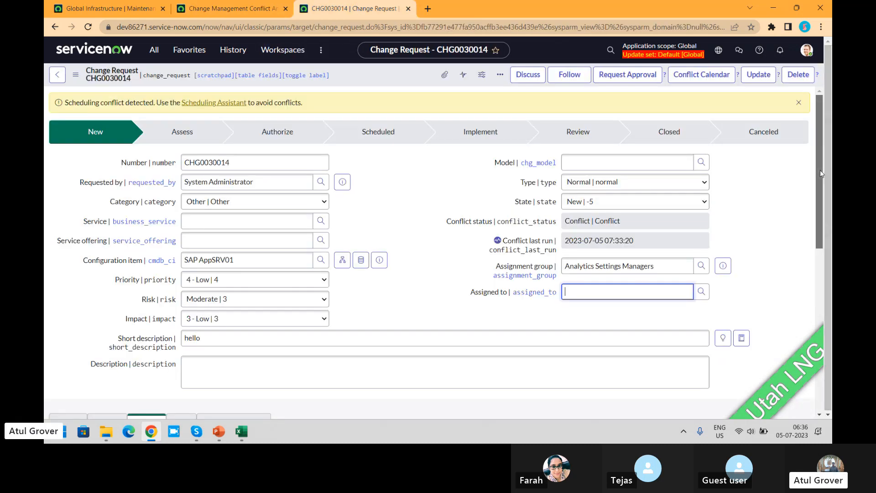
drag(820, 169, 820, 333)
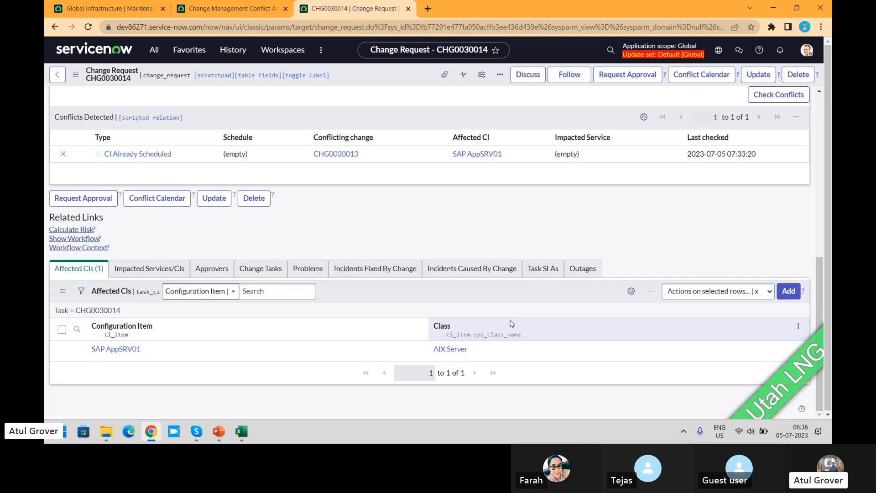
click(109, 11)
Set the search window for the next available time to 10 days and the Conflict Scheduling Assistant suggestions to 10
click(206, 8)
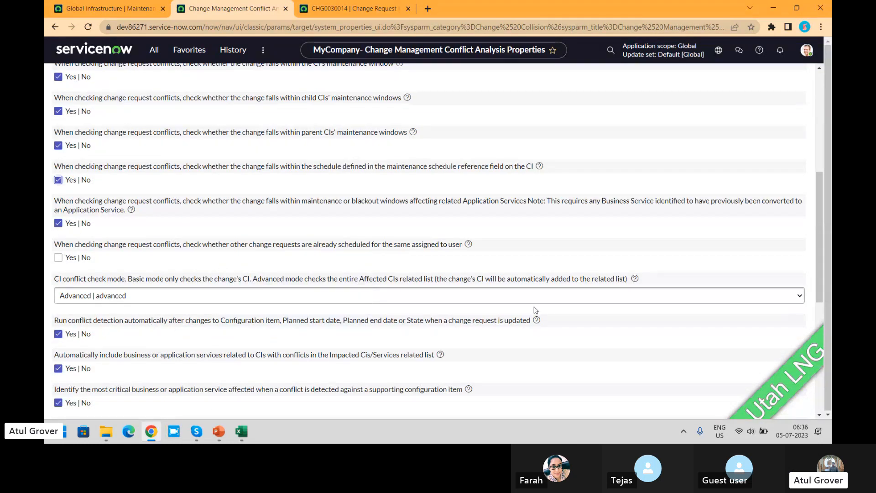
drag(818, 199, 825, 242)
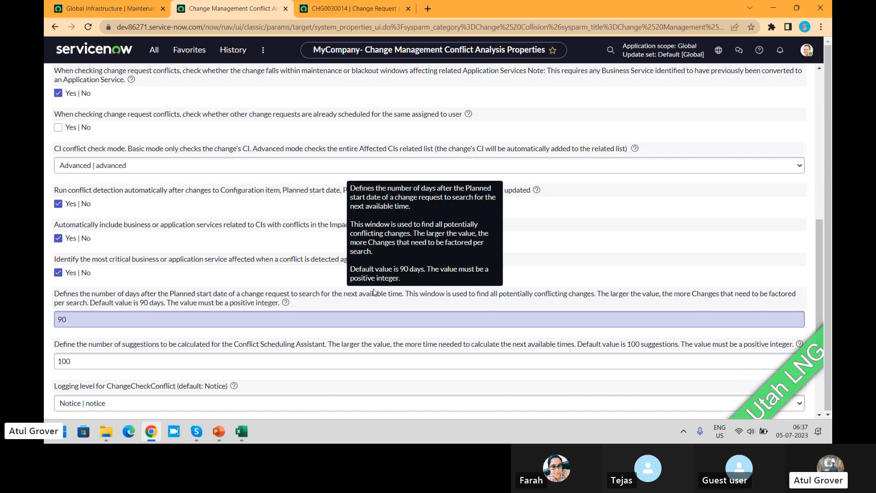
click(127, 315)
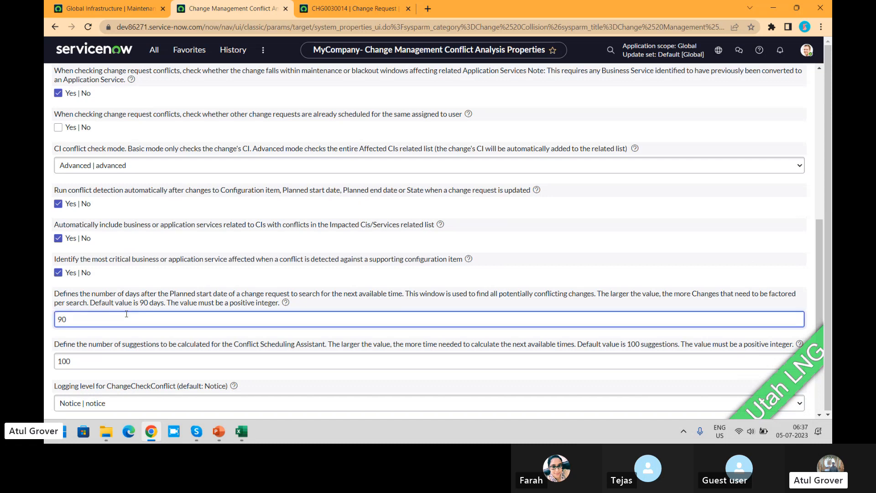
key(BackSpace)
key(BackSpace)
text(10)
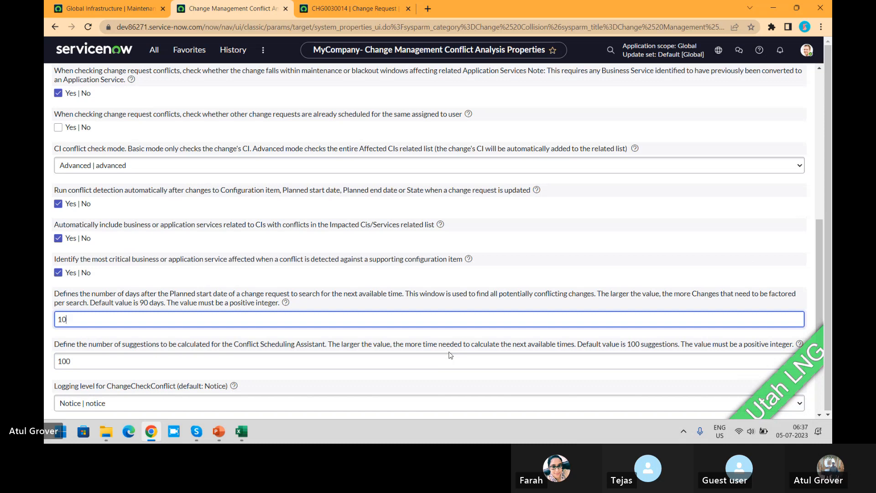
drag(148, 362, 47, 356)
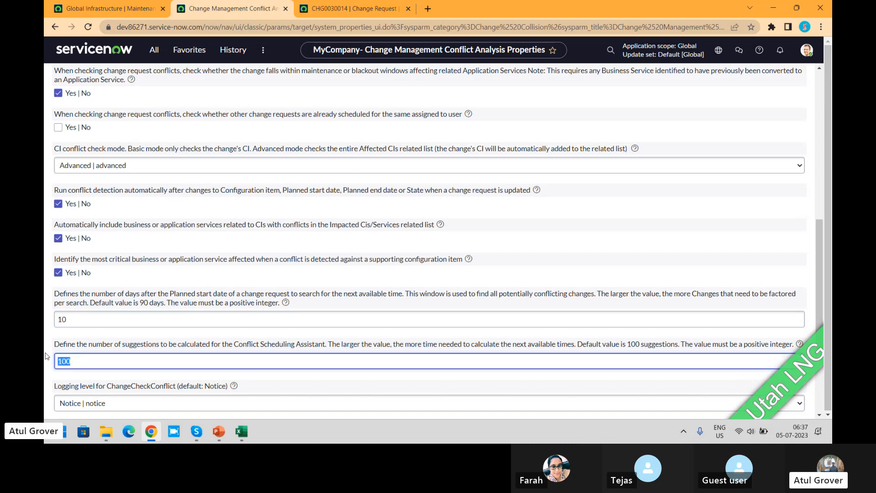
text(10)
Review the ChangeCheckConflict logging levels, save the conflict analysis properties and return to CHG0030014
drag(819, 226, 816, 275)
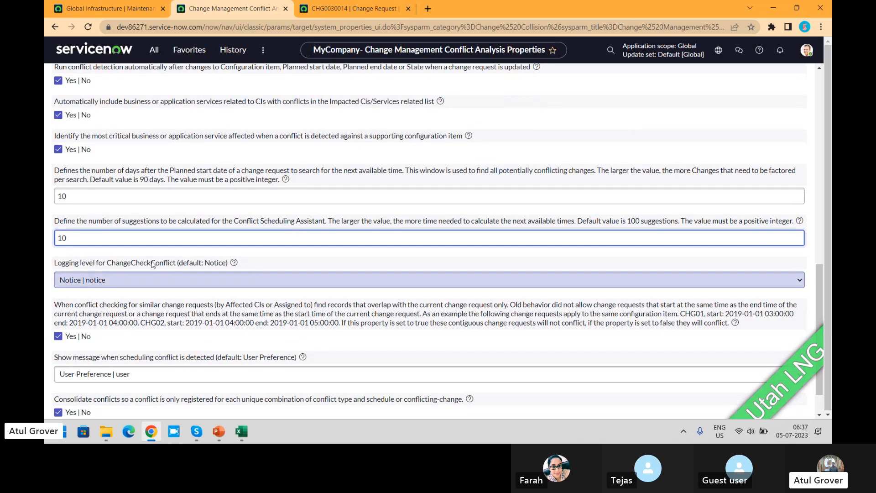
click(198, 284)
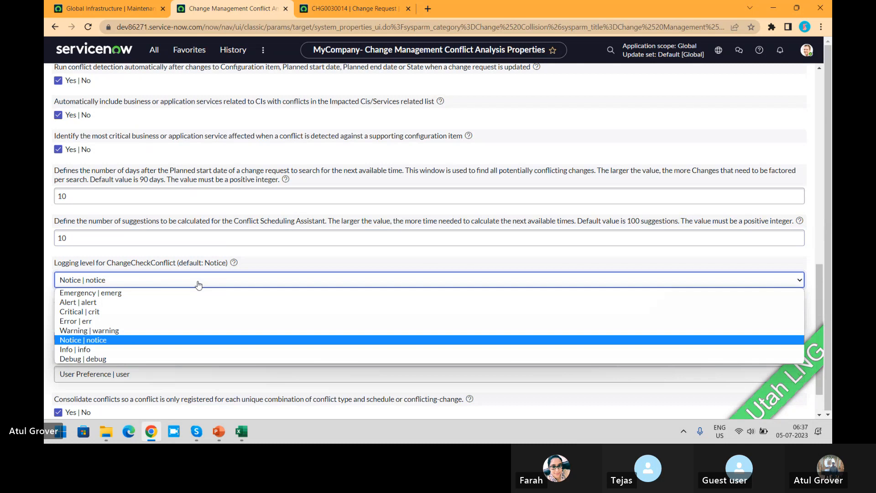
click(198, 285)
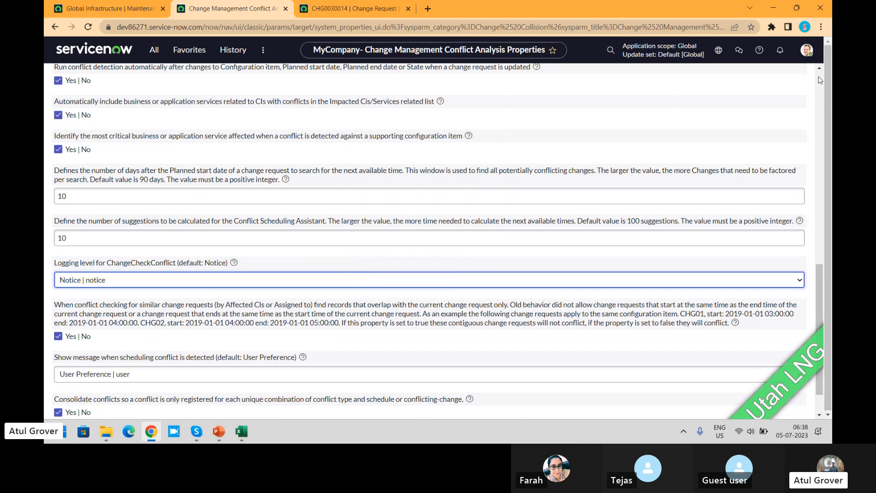
scroll(819, 81, up, 10)
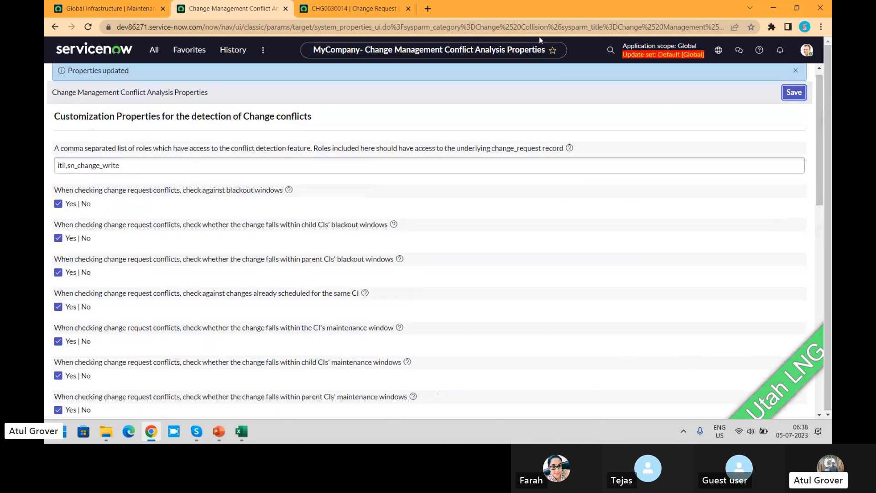
click(359, 9)
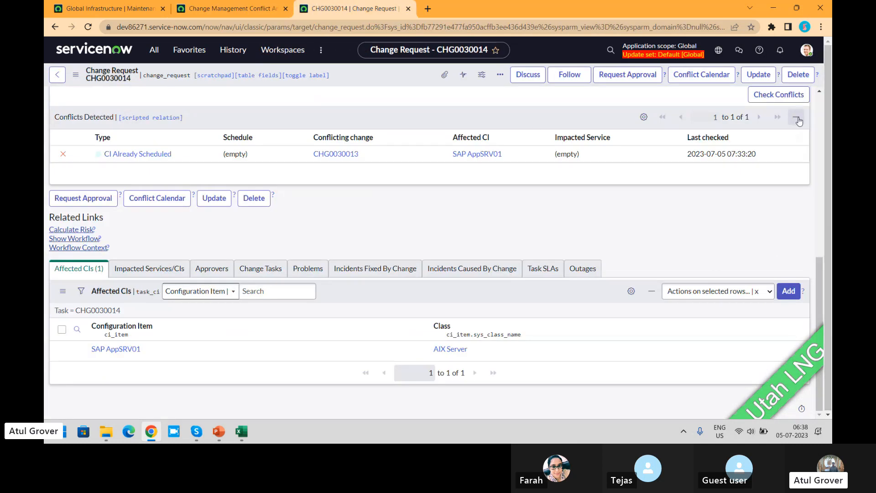
Rerun the conflict check on CHG0030014 and open its conflict calendar
click(790, 99)
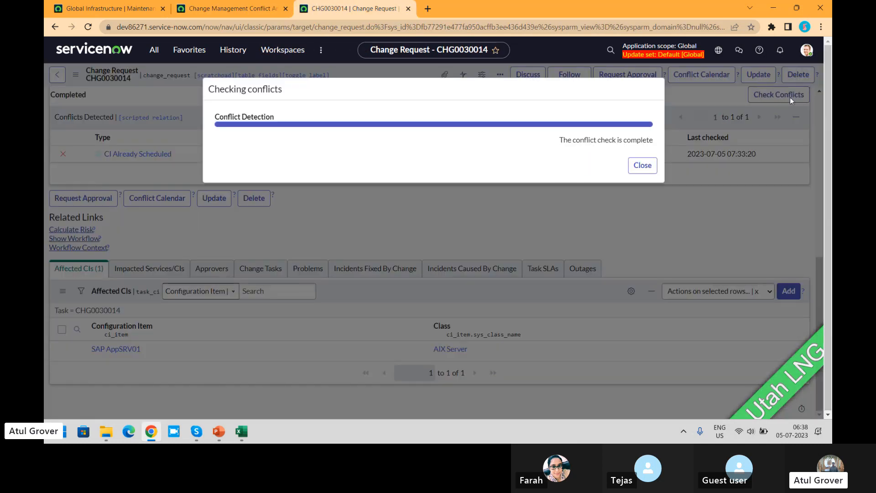
click(641, 166)
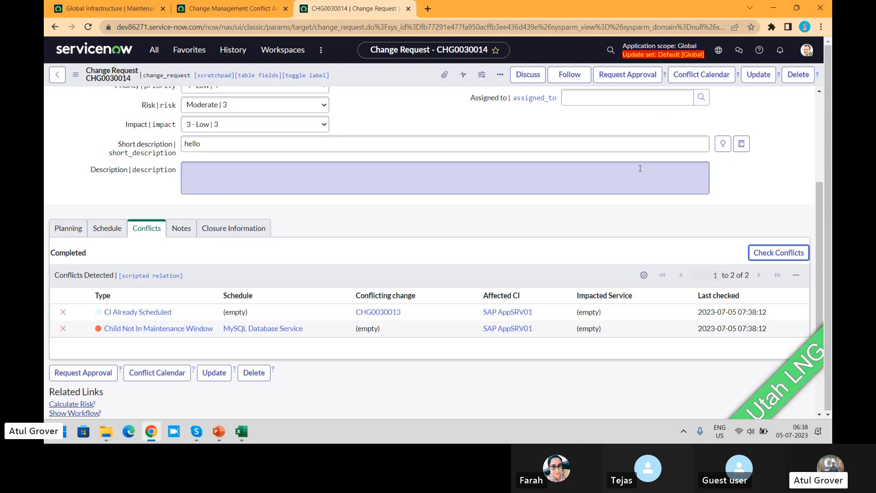
click(680, 75)
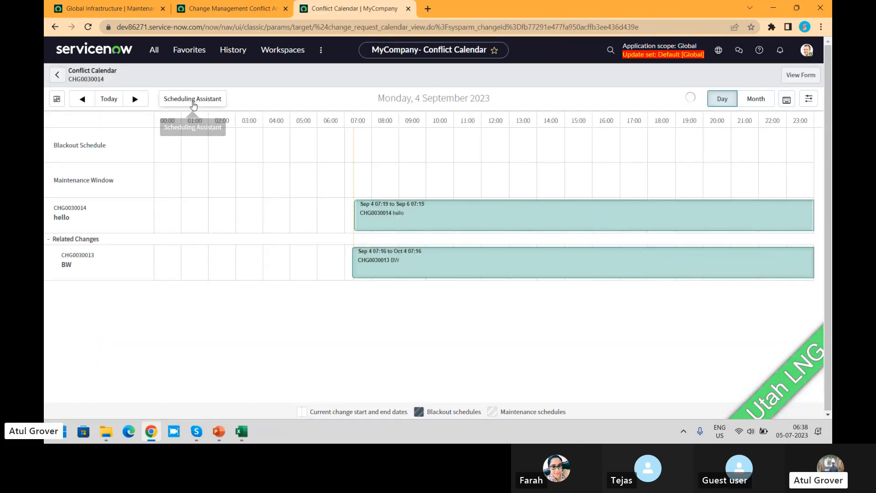
Search for an available window with the Scheduling Assistant, extend the search to September 14–24, 2023, and cancel it
click(193, 105)
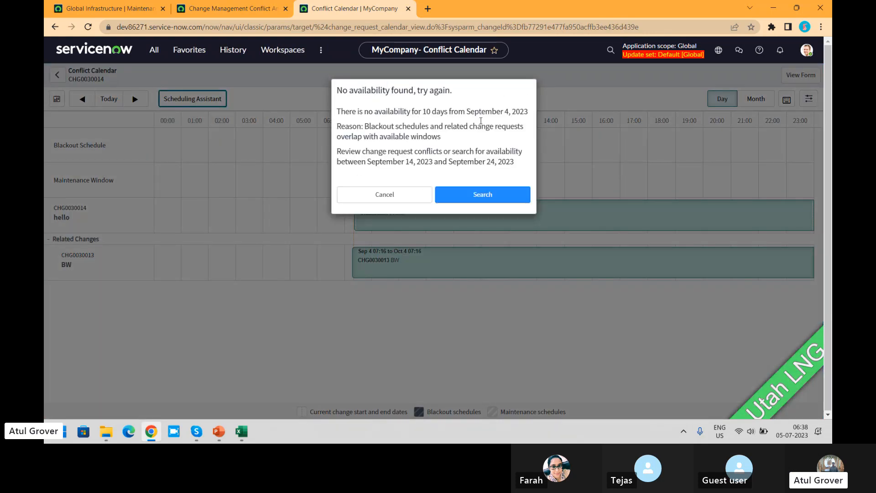
click(482, 201)
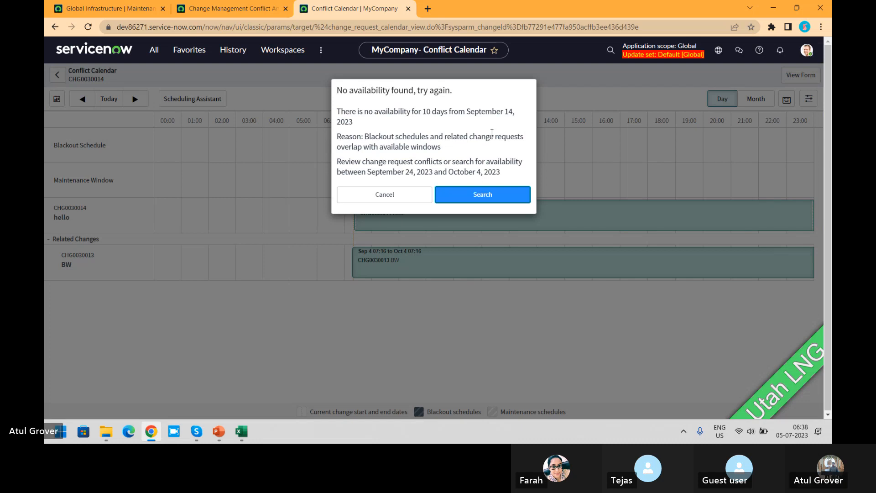
click(414, 193)
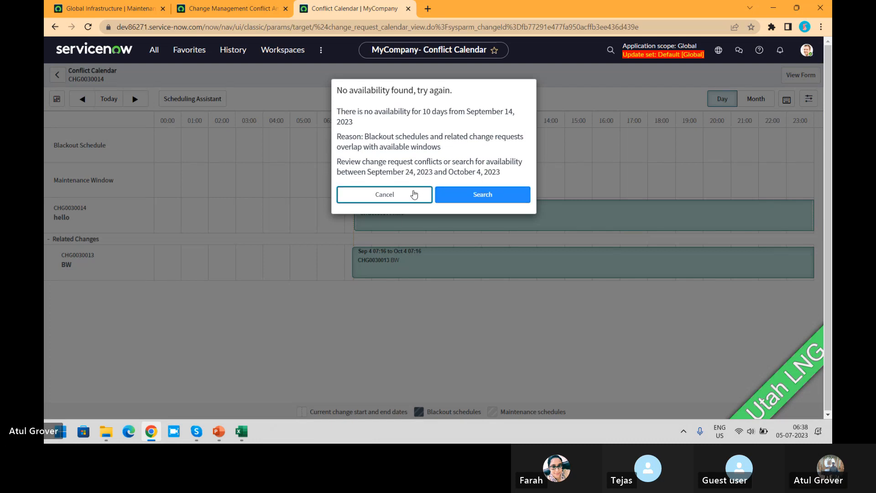
Review the Change Management Conflict Analysis Properties and return to the conflict calendar of CHG0030014
click(213, 8)
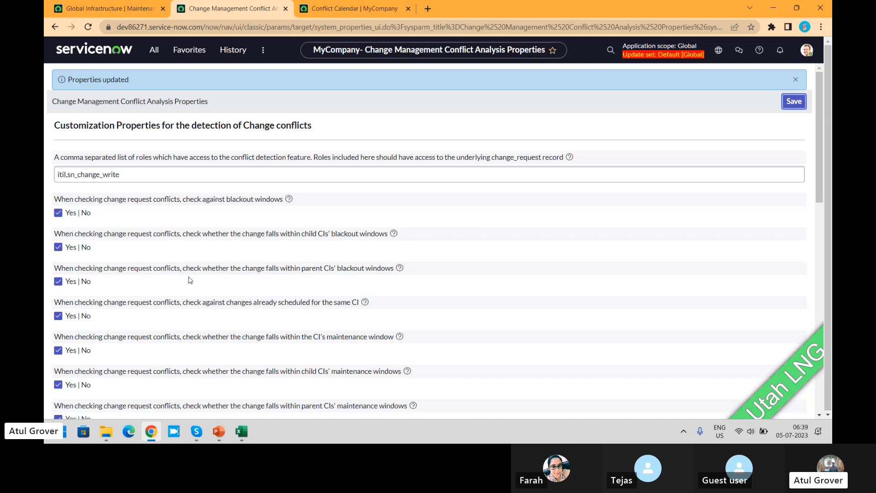
click(344, 13)
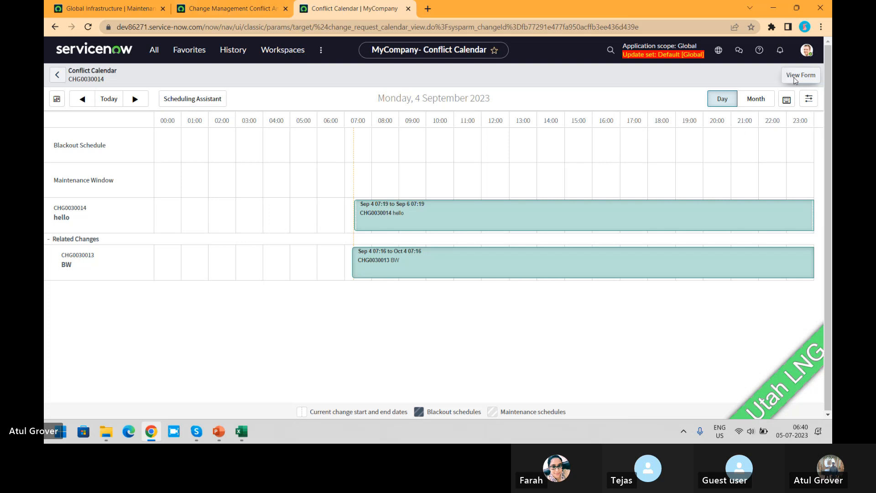
key(alt+Tab)
key(alt+Tab)
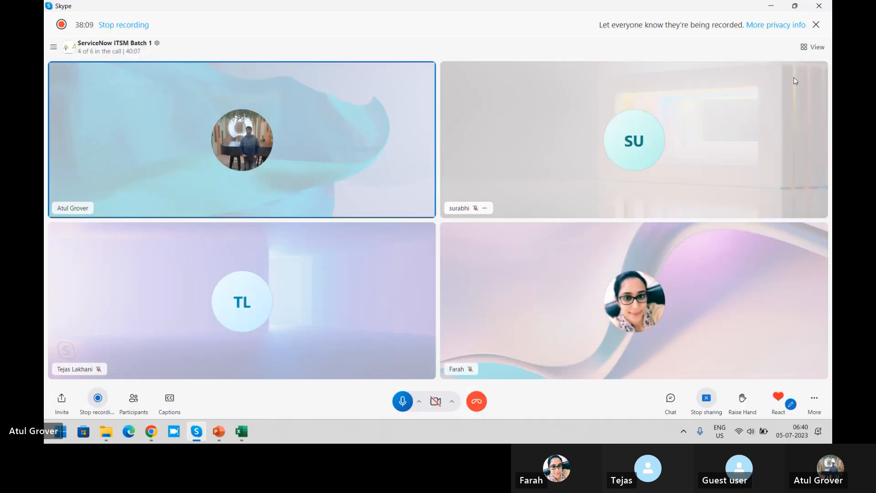
key(alt+Tab)
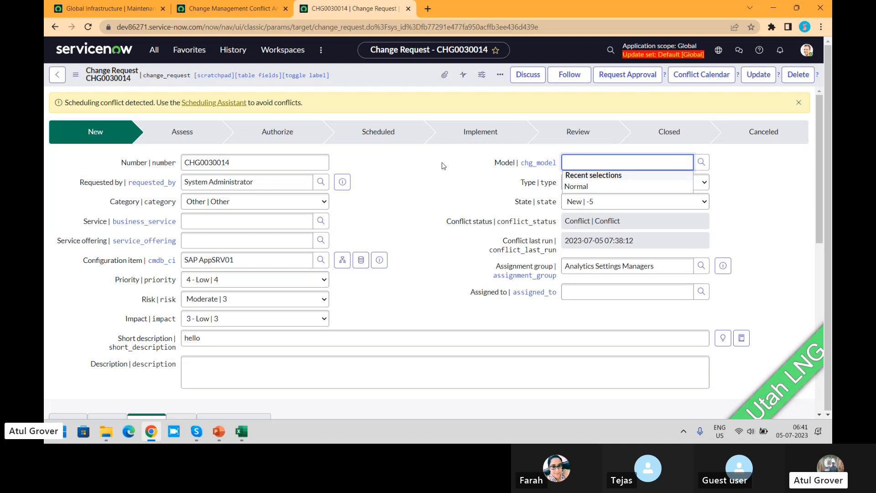
click(430, 175)
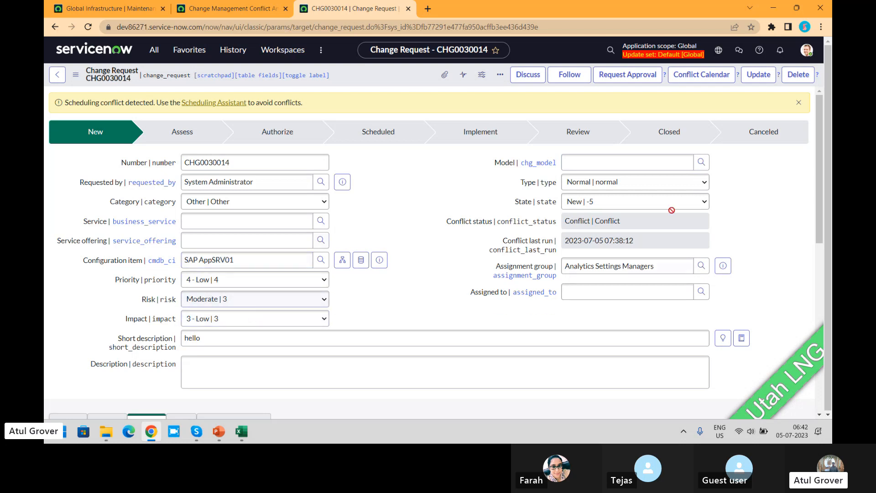
Consult slide 34 on change process and risk calculation in the ITSM_Master PowerPoint deck, and return to CHG0030014 in the browser
drag(820, 139, 817, 260)
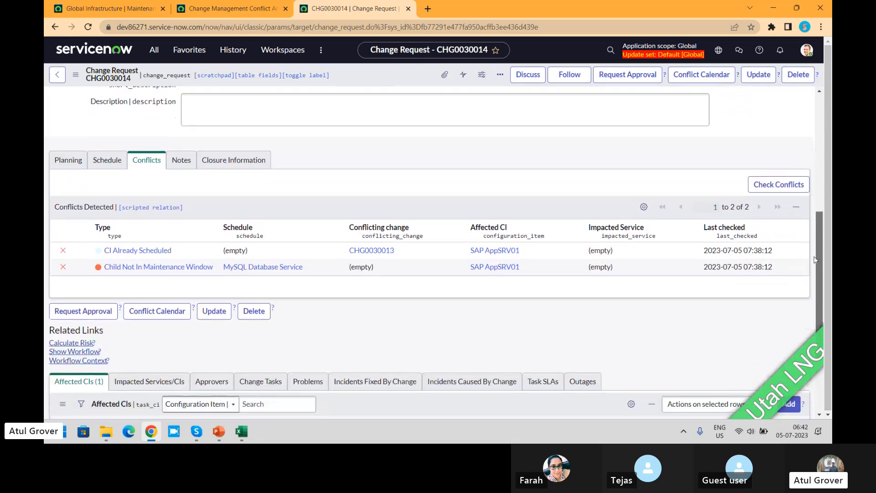
click(218, 432)
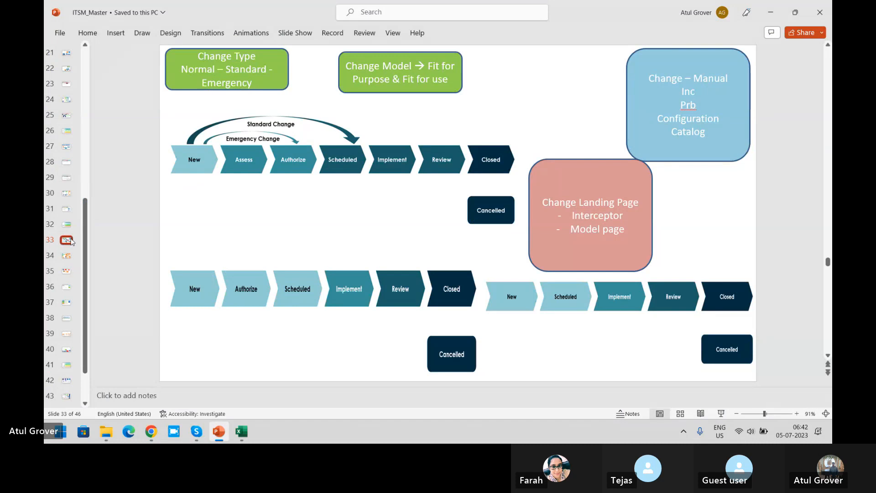
key(Down)
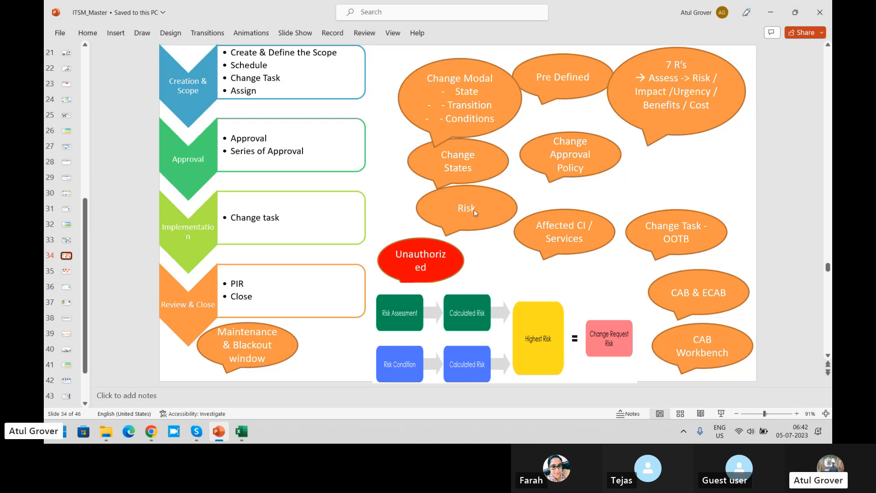
key(alt+Tab)
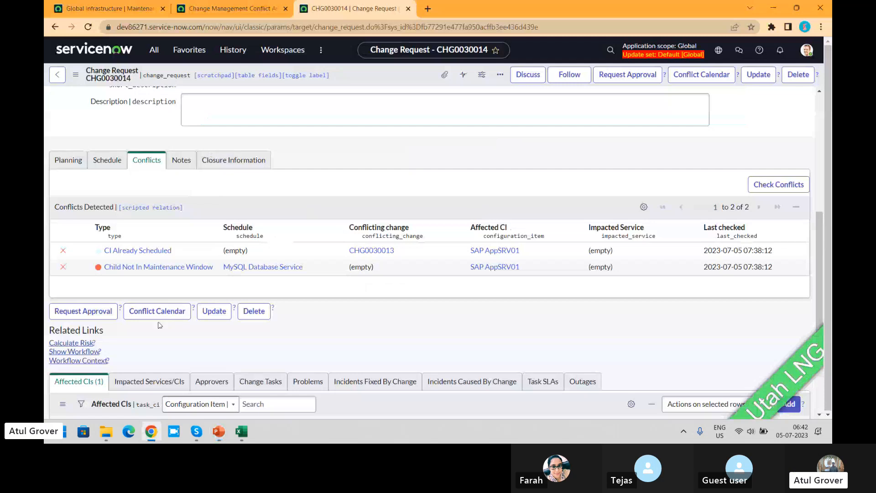
Calculate the risk of CHG0030014 and inspect the risk details behind the result
click(78, 345)
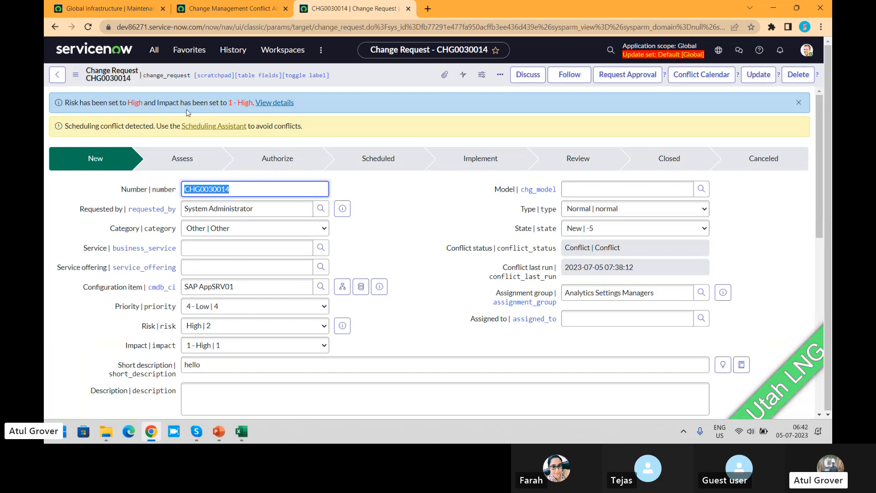
click(270, 106)
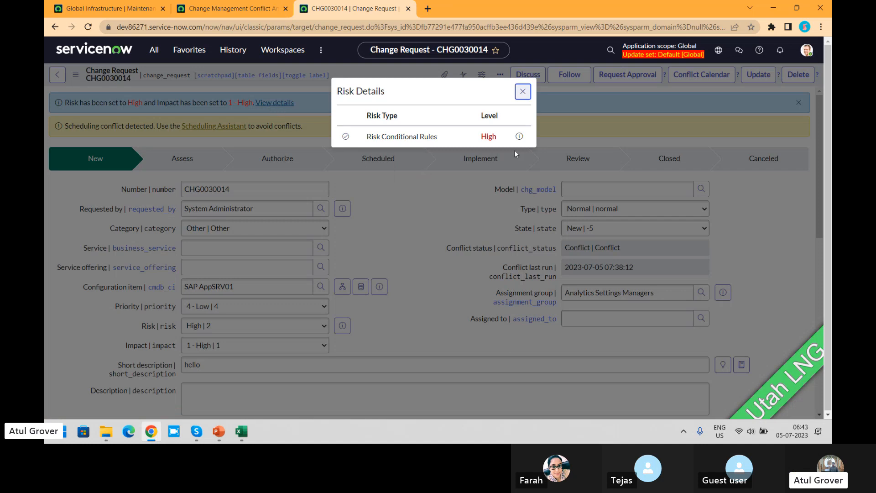
click(519, 137)
click(523, 91)
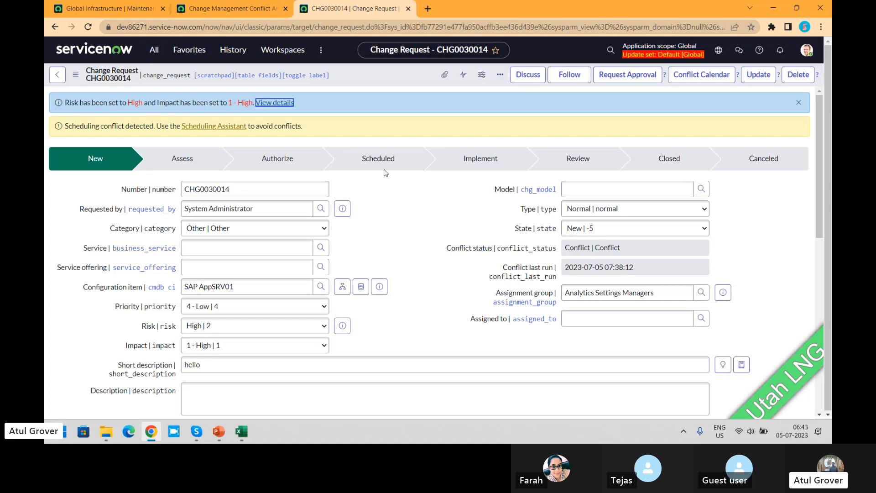
Find the Risk Conditions module under Change Administration and open its list
drag(818, 156, 817, 235)
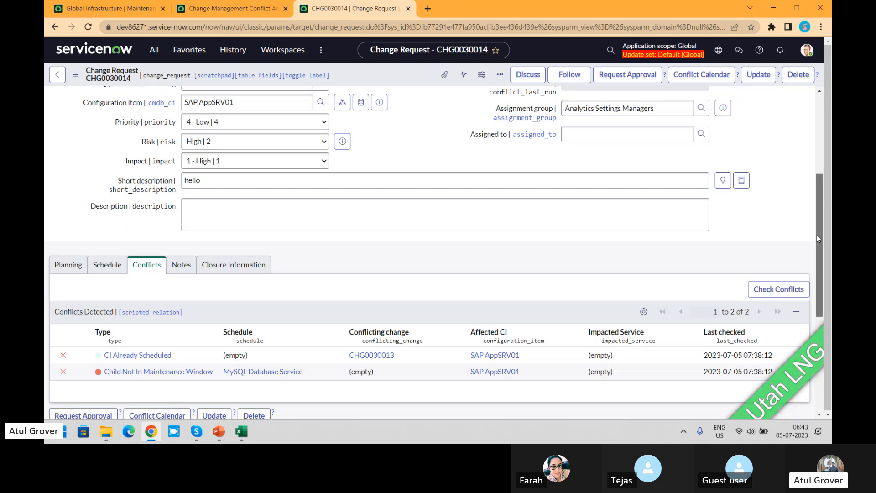
drag(816, 235, 817, 97)
click(94, 49)
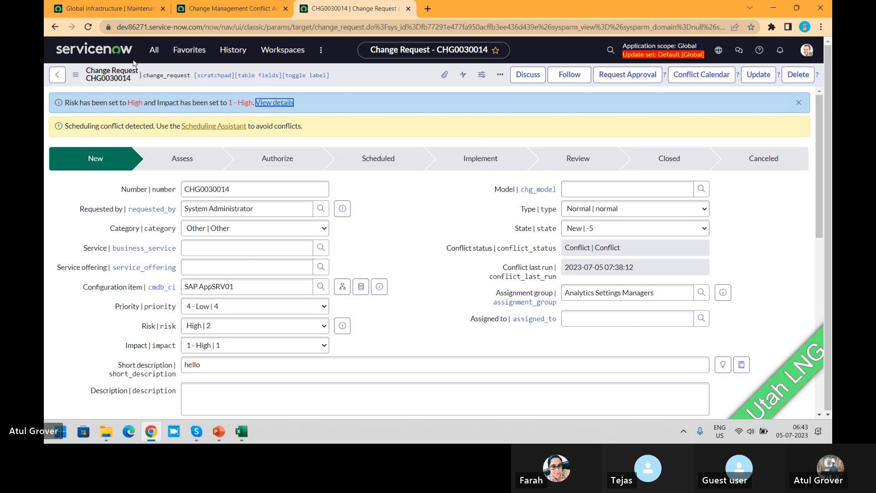
click(152, 53)
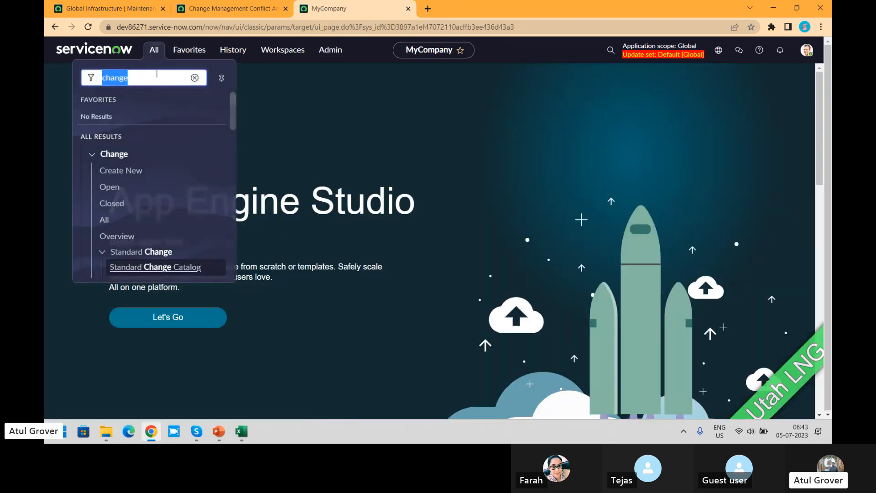
text(risk c)
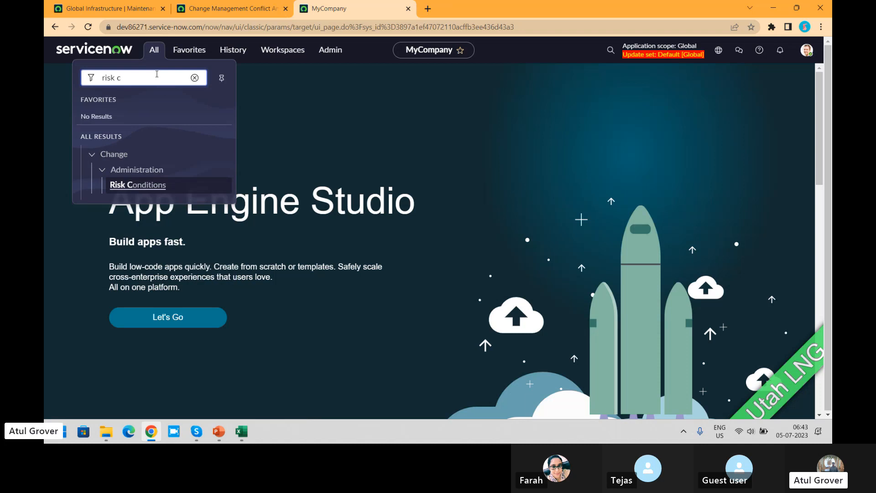
click(137, 186)
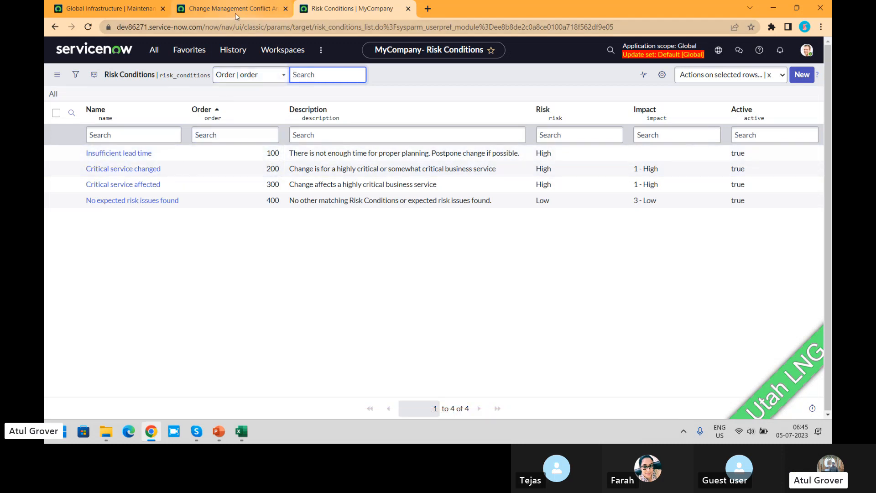
Examine the conditions and order of the Insufficient lead time risk condition and return to the Risk Conditions list
mouse_move(235, 16)
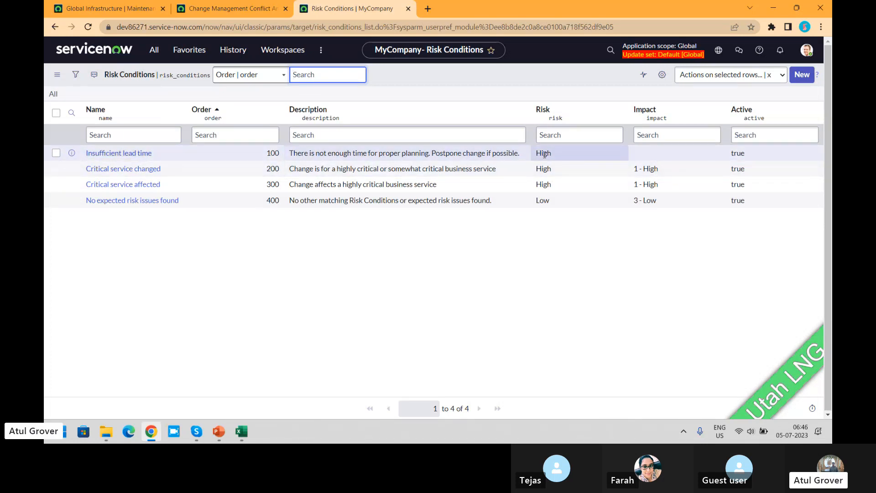
click(141, 156)
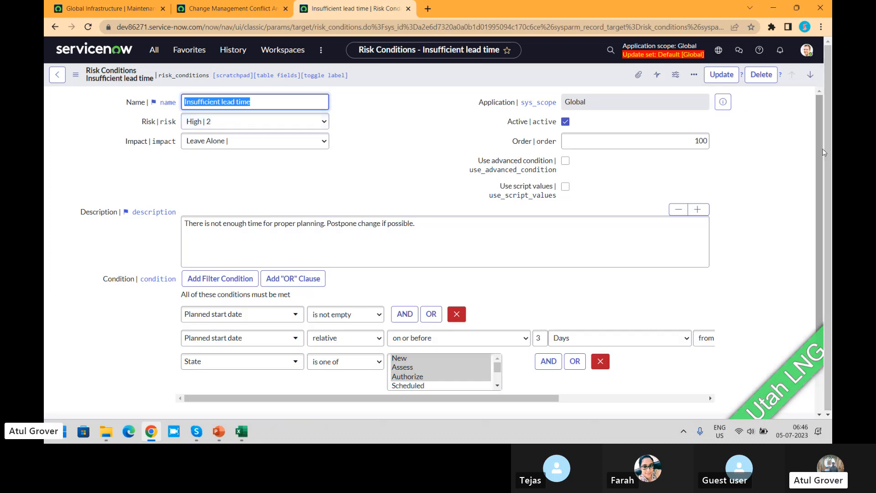
drag(821, 149, 821, 225)
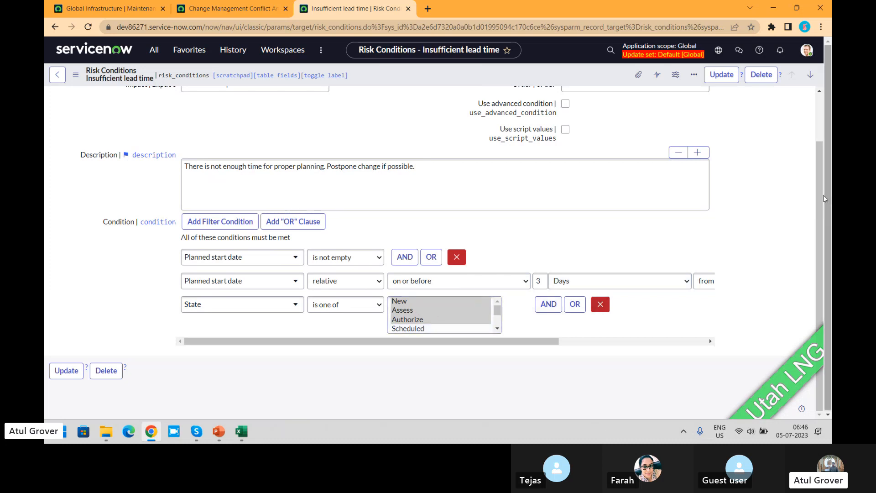
drag(818, 234, 823, 121)
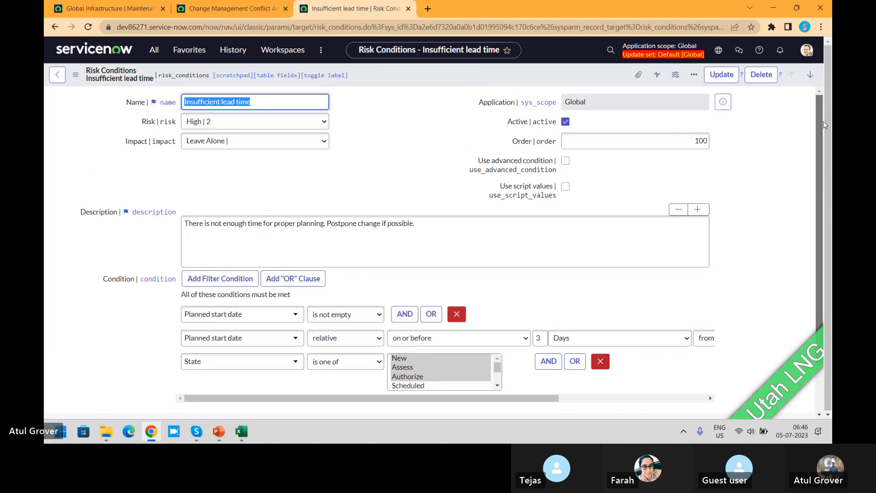
click(699, 140)
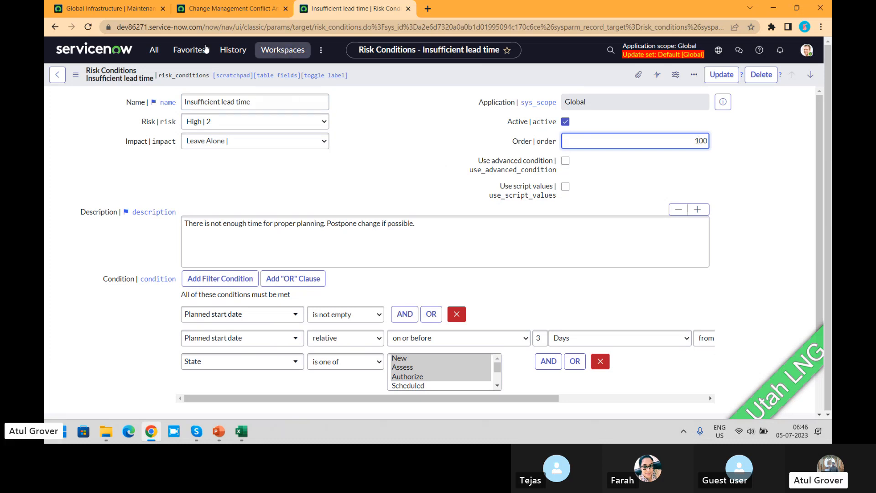
click(56, 27)
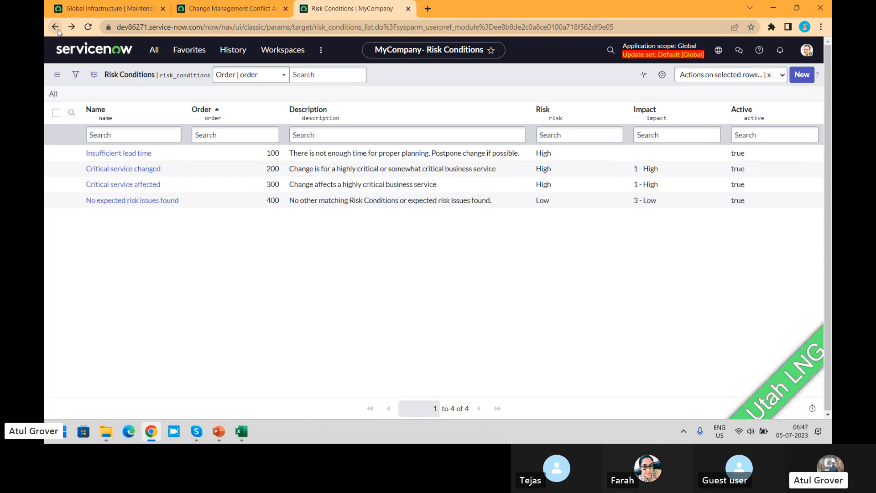
Examine the advanced condition and script values of the Critical service changed risk condition
click(137, 170)
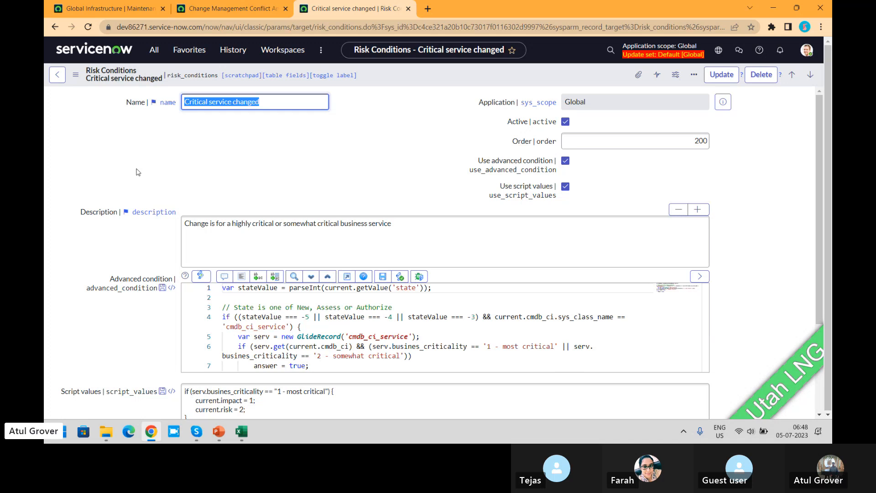
click(270, 126)
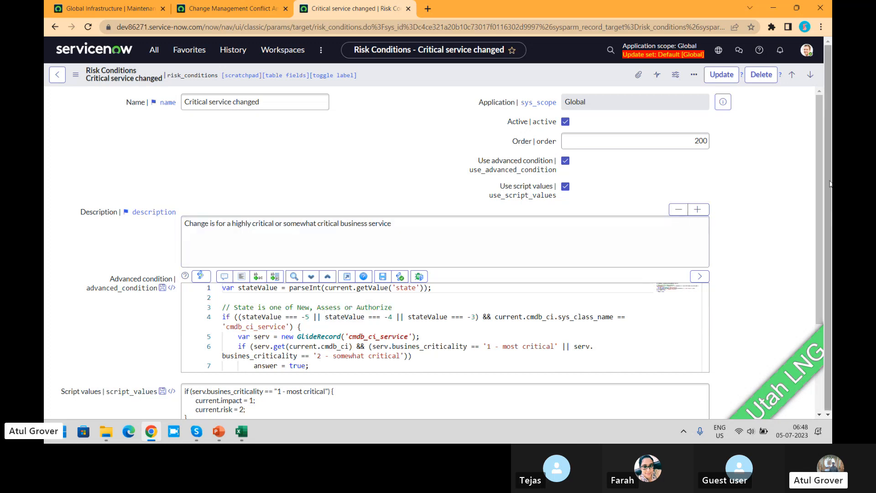
drag(822, 175, 825, 235)
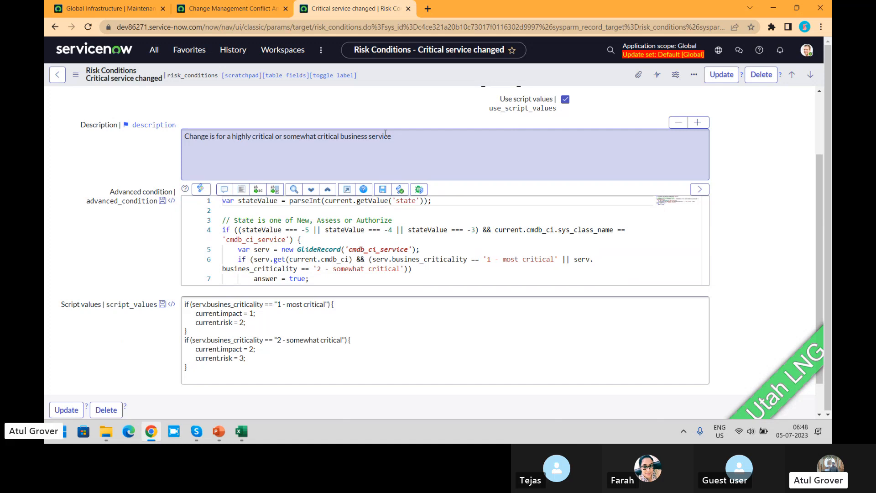
Open the list of open change requests in a new browser tab
click(155, 51)
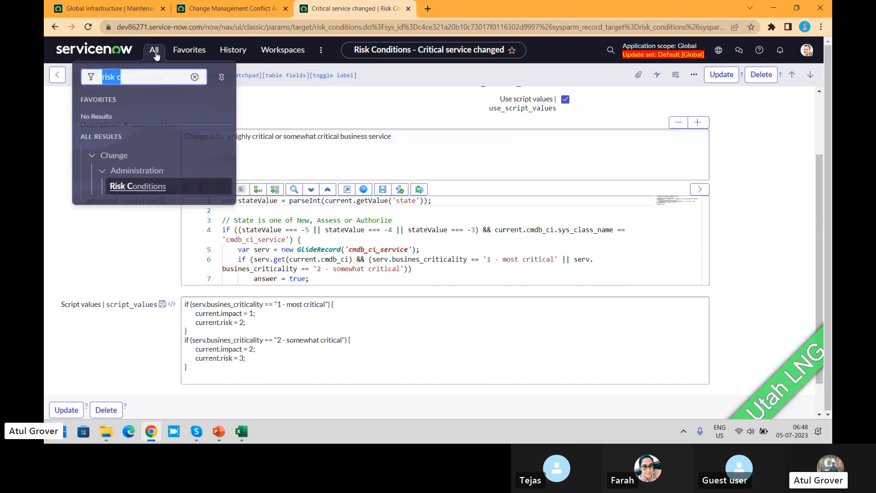
text(change)
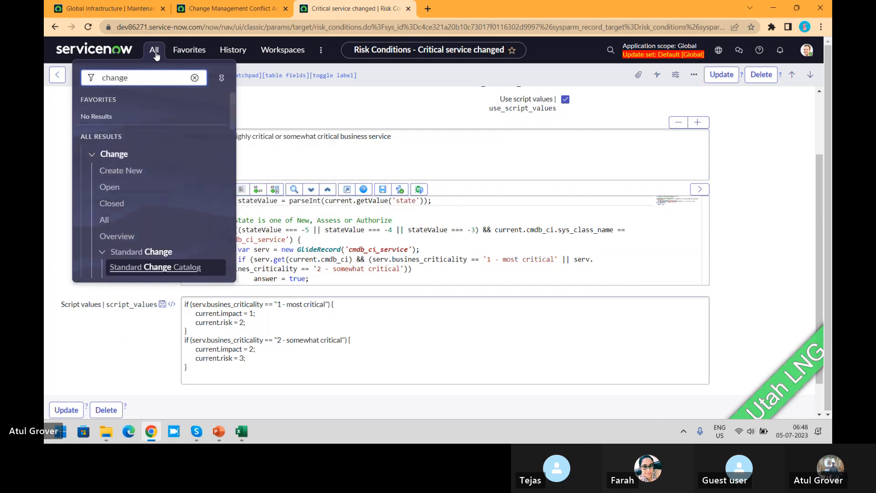
middle_click(109, 187)
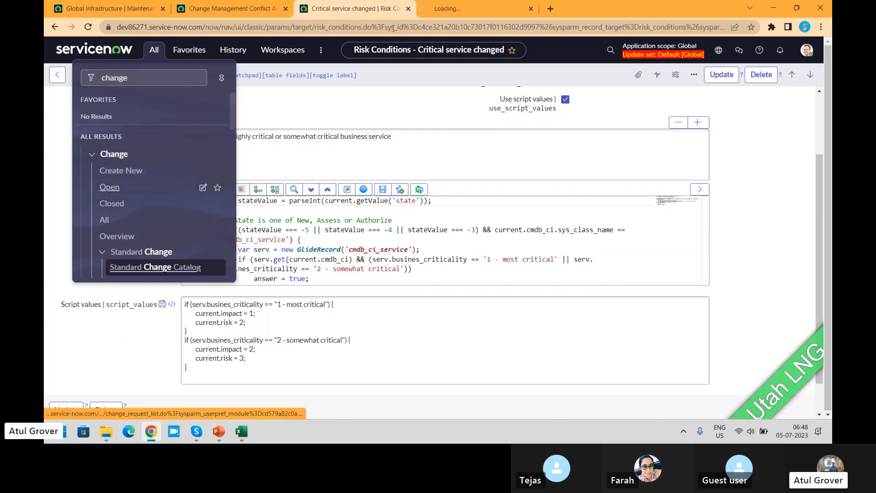
Open change request CHG0030014 from the list of open change requests
click(464, 8)
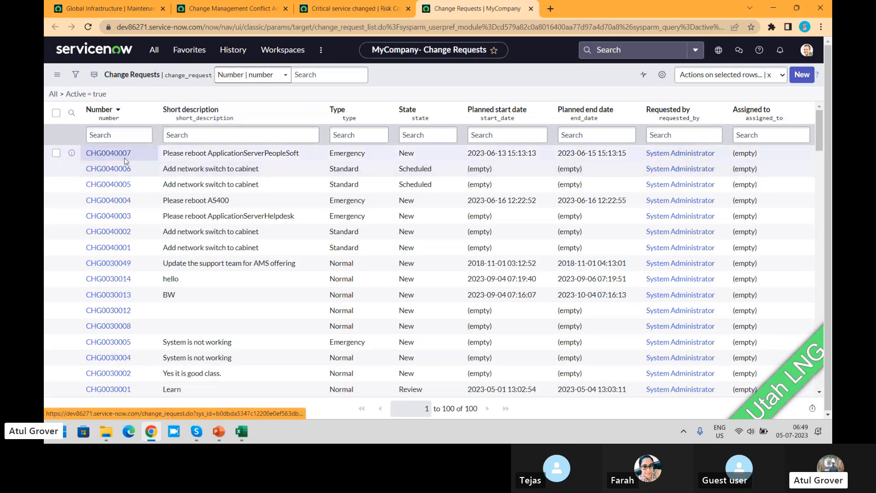
click(99, 109)
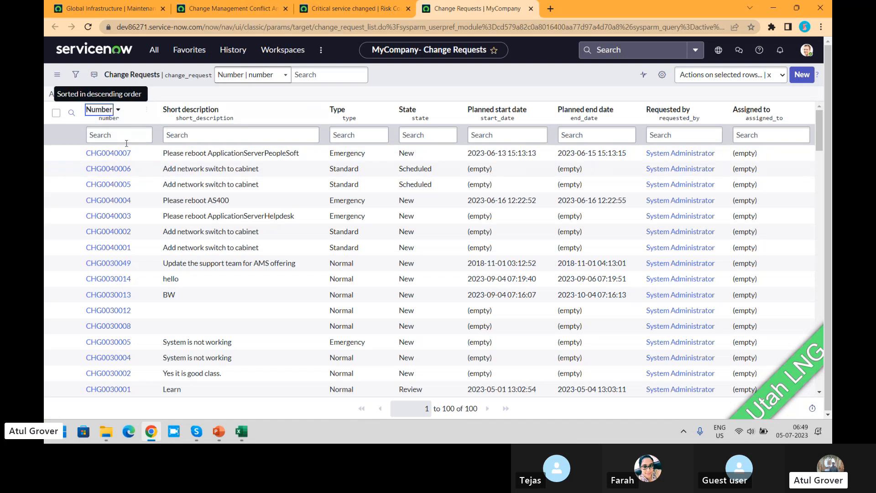
click(109, 111)
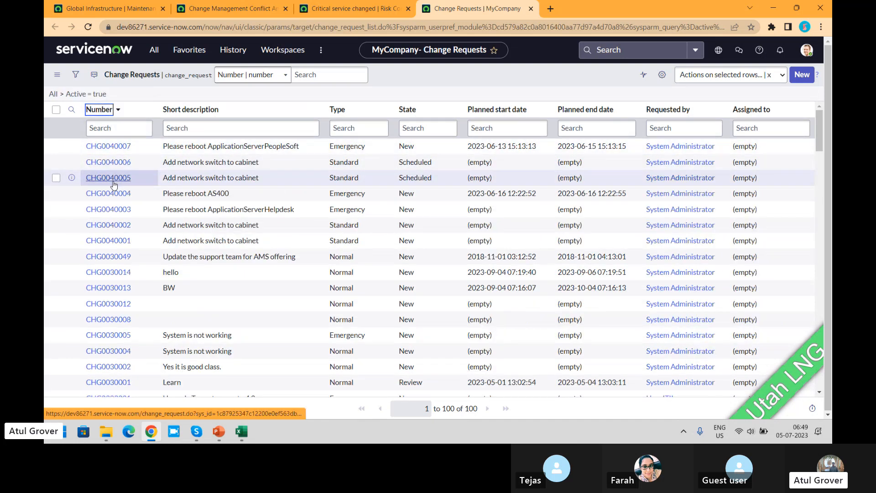
click(110, 273)
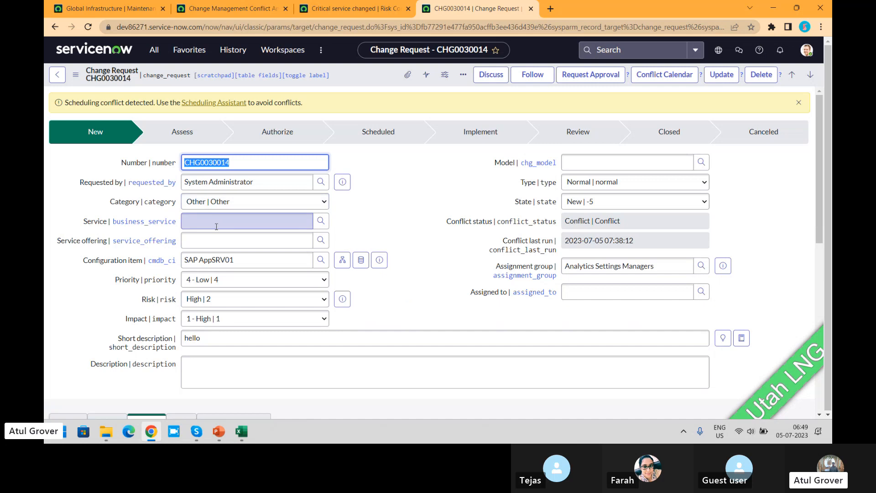
Set the Service of change request CHG0030014 to Blackberry and preview the service's details
click(216, 220)
click(214, 245)
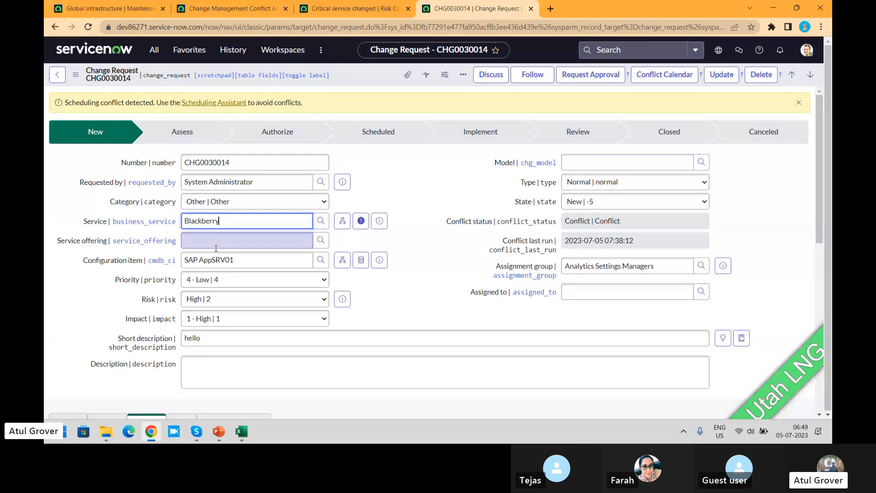
click(378, 221)
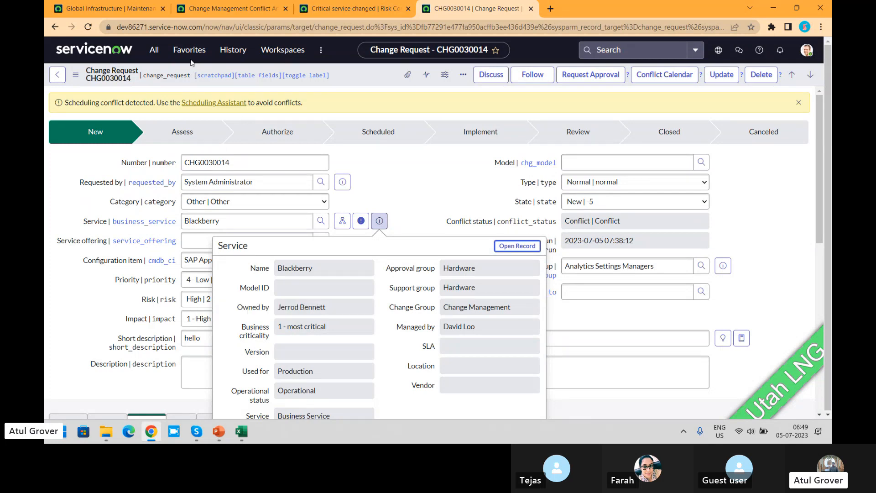
Return to the Risk Conditions list and open the Critical service affected risk condition
click(334, 9)
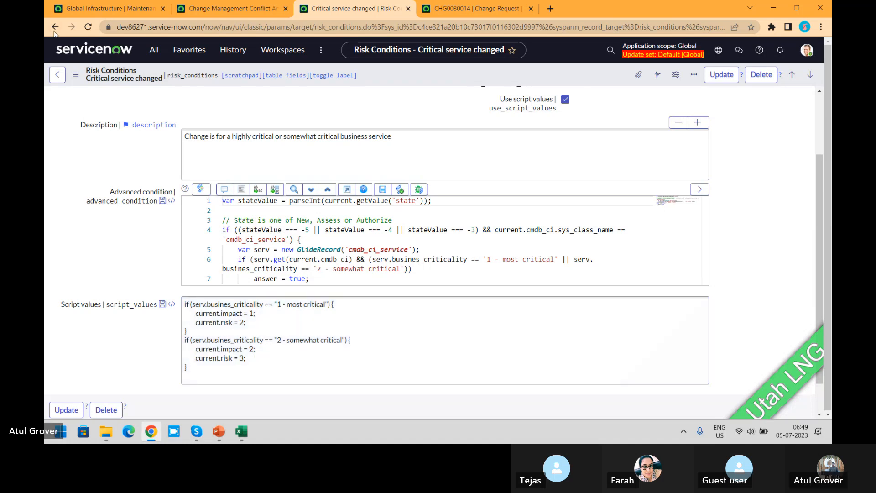
click(55, 27)
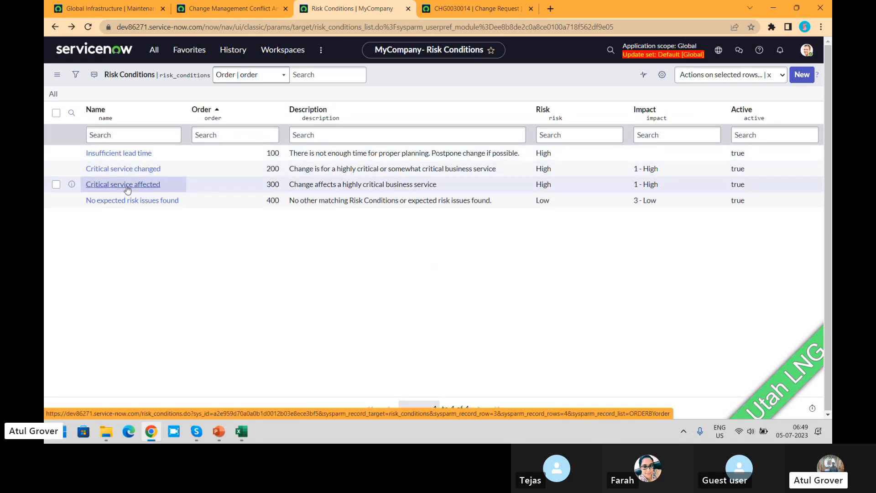
click(128, 187)
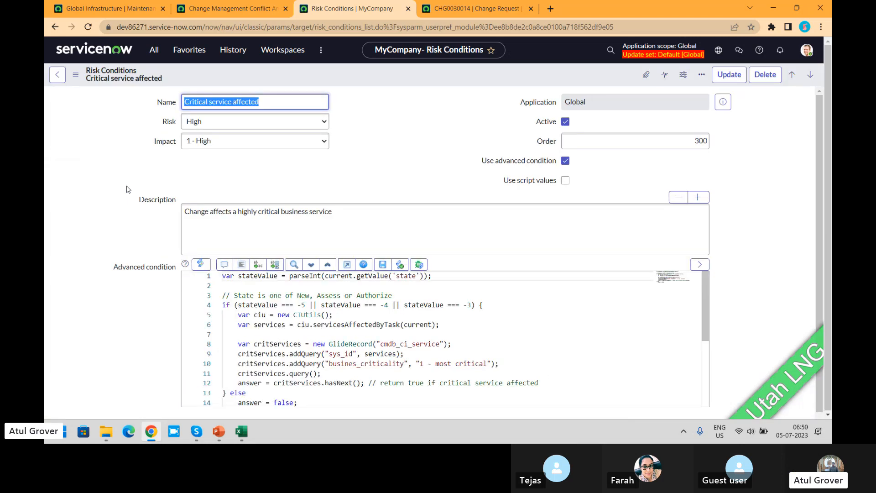
Compare CHG0030014's affected configuration items and service details with the Critical service affected risk condition, and close the service preview
click(458, 9)
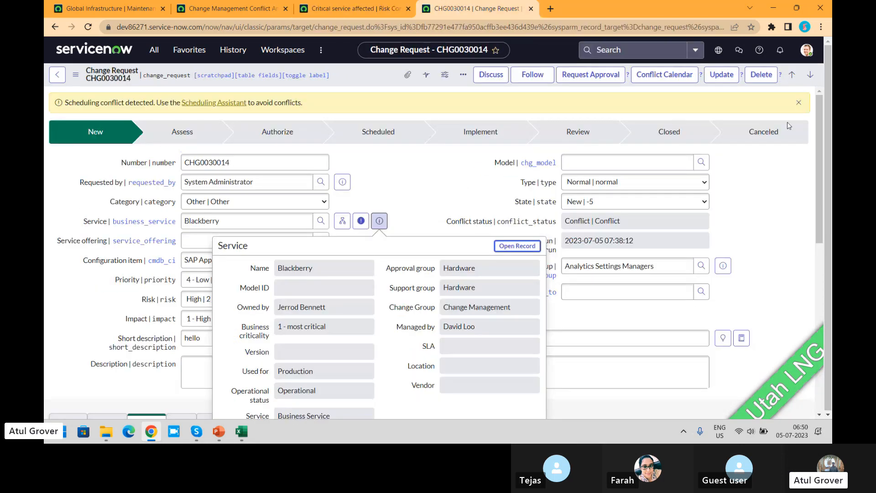
drag(820, 157, 821, 328)
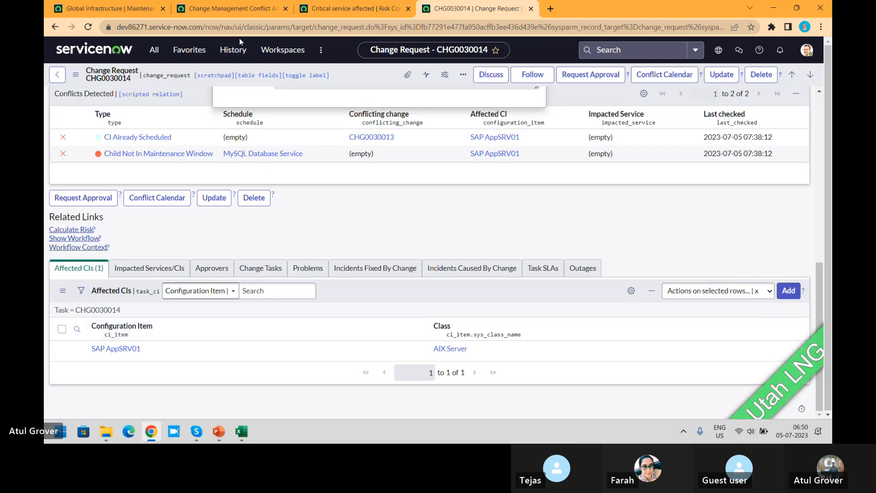
click(356, 8)
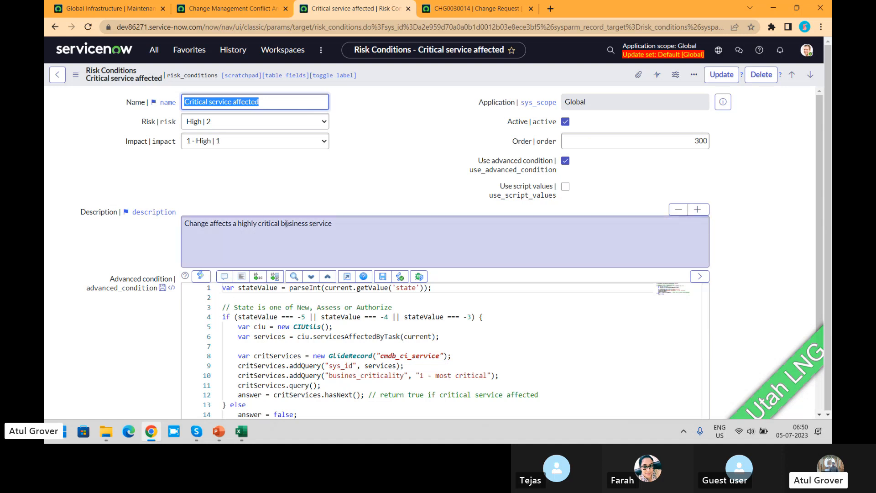
click(485, 8)
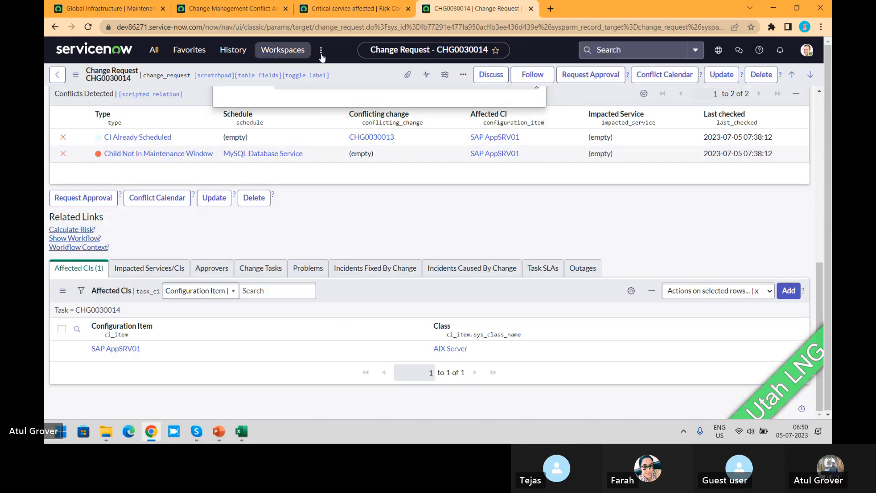
drag(820, 285, 820, 111)
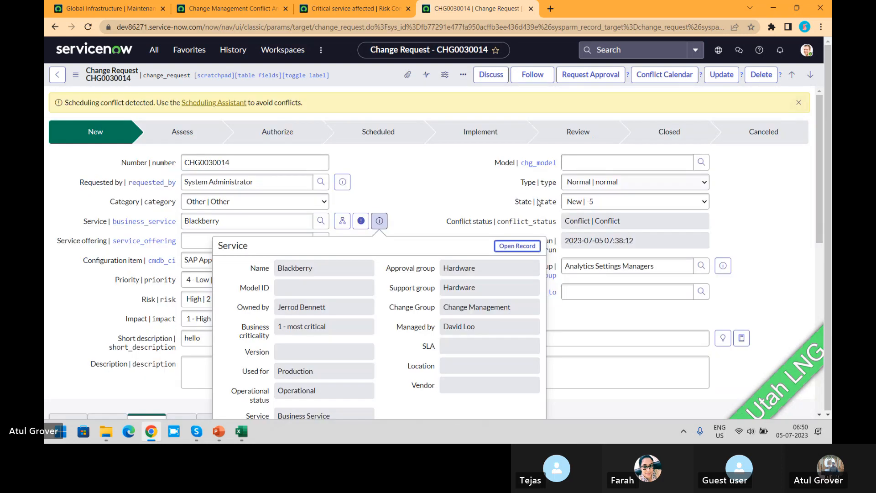
key(Escape)
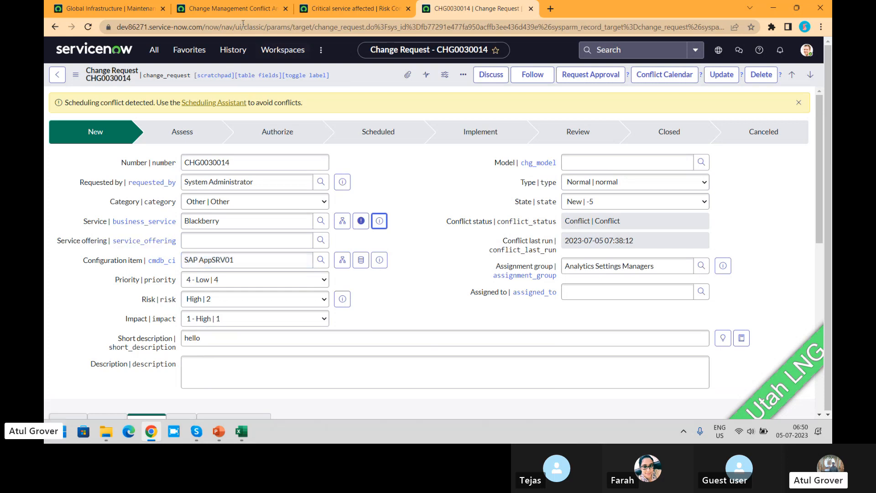
Return to the Risk Conditions list and open the No expected risk issues found condition to examine its risk, impact and filter
click(333, 9)
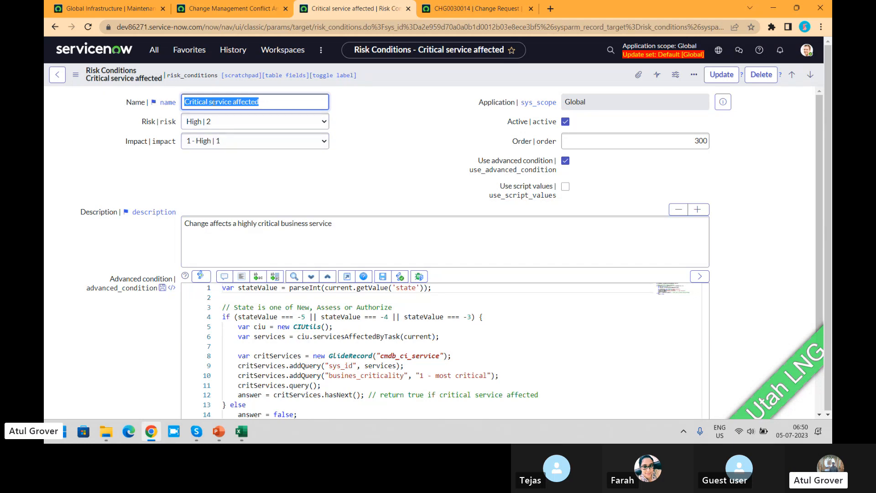
click(55, 27)
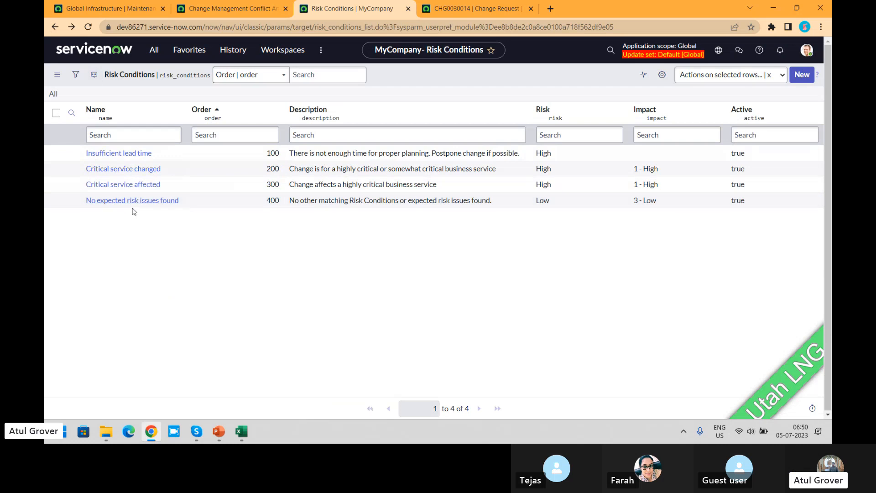
click(123, 204)
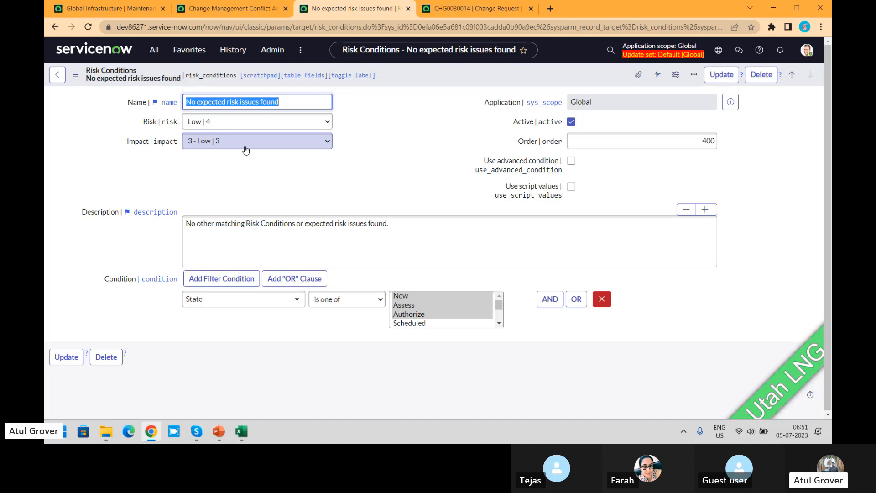
Check the planned start and end dates in CHG0030014's schedule and calculate the change request's risk
click(459, 11)
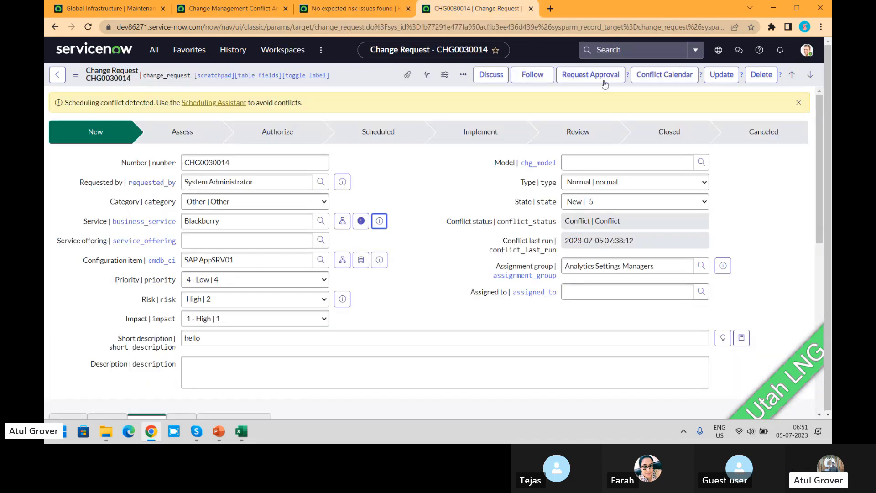
drag(818, 192, 814, 319)
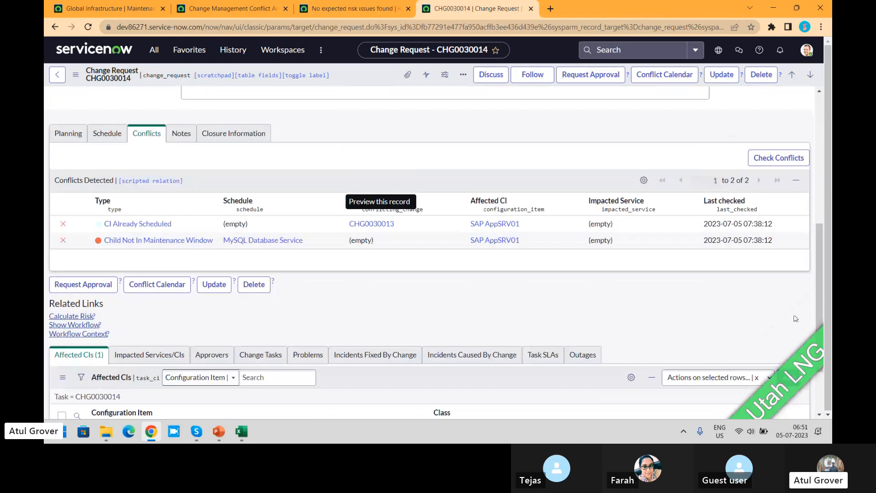
click(107, 134)
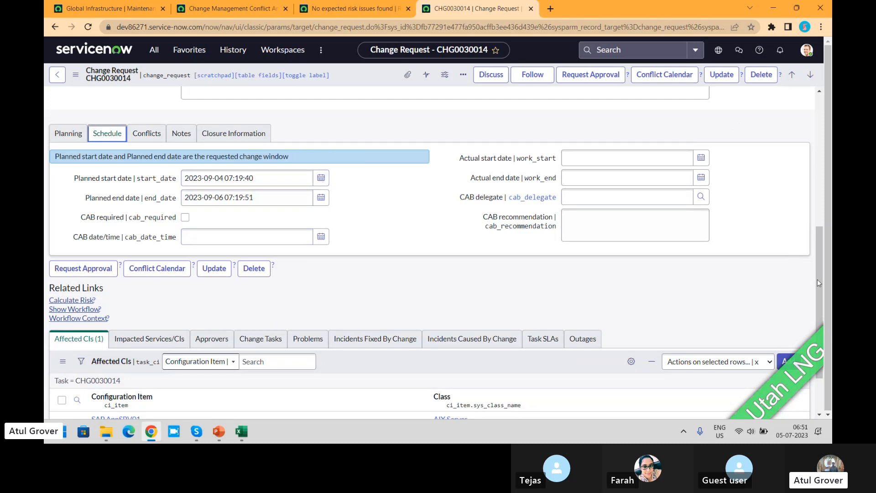
drag(820, 281, 819, 199)
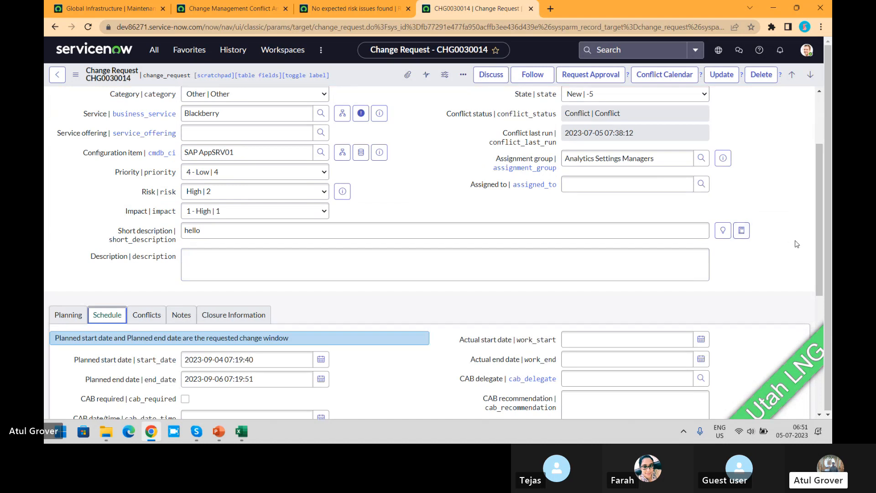
drag(819, 249, 815, 291)
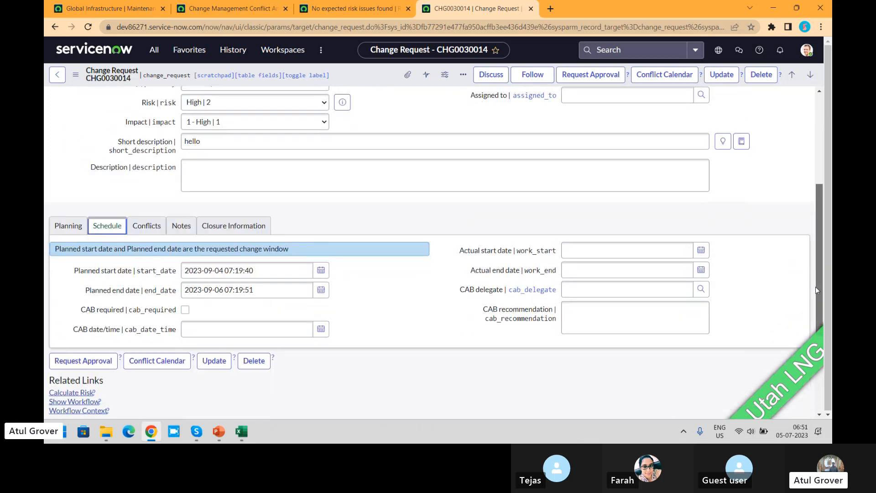
click(56, 395)
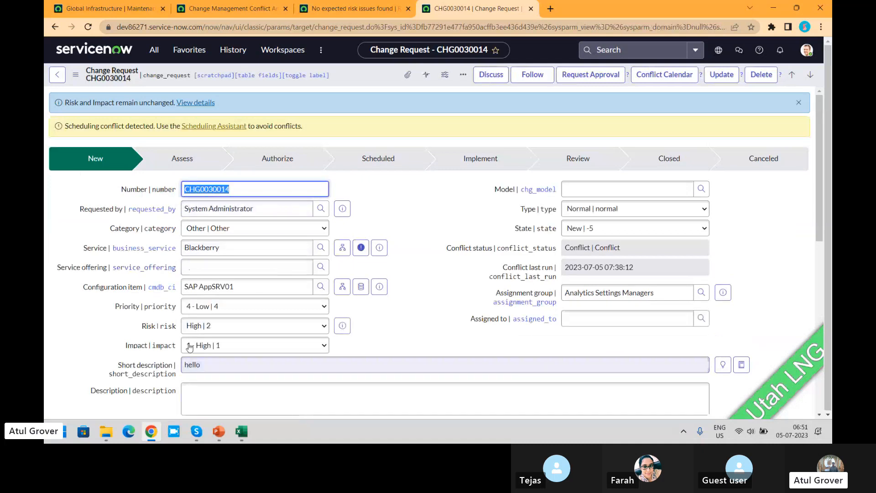
Clear the Service field of change request CHG0030014 and save the record
double_click(234, 249)
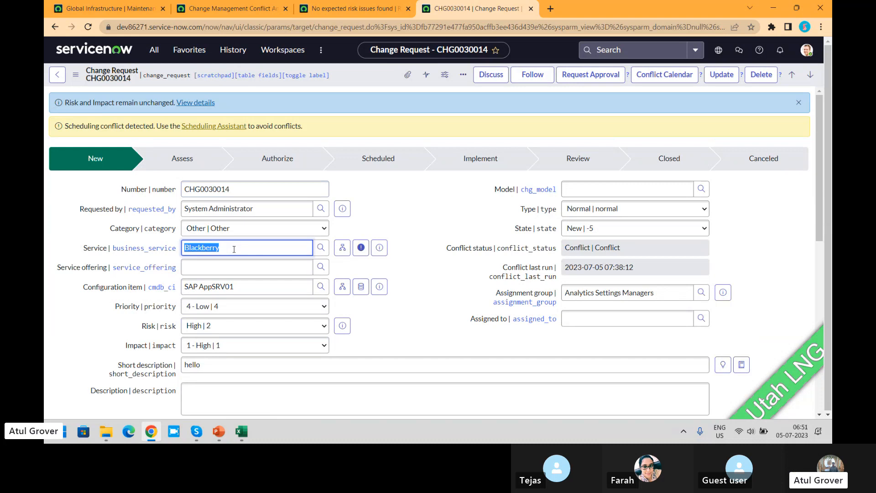
key(BackSpace)
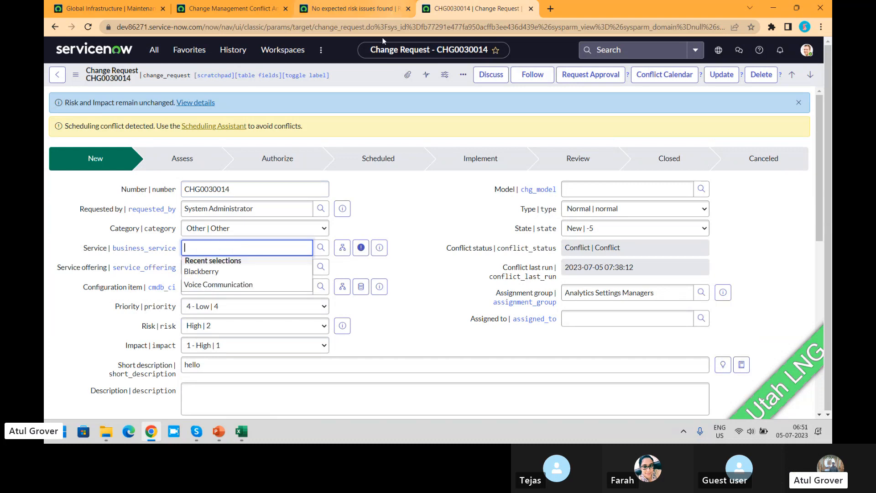
right_click(352, 74)
click(365, 82)
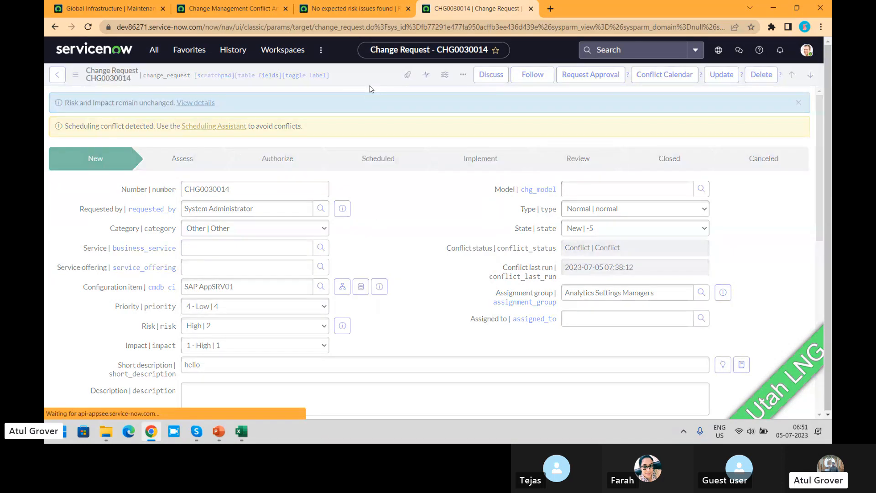
Recalculate the risk of CHG0030014 without a service and review its risk and impact fields
drag(817, 111, 818, 241)
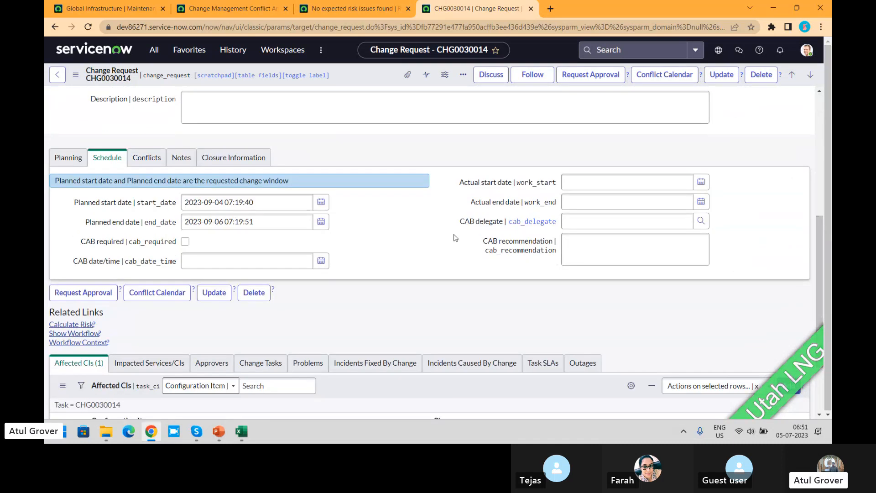
click(86, 325)
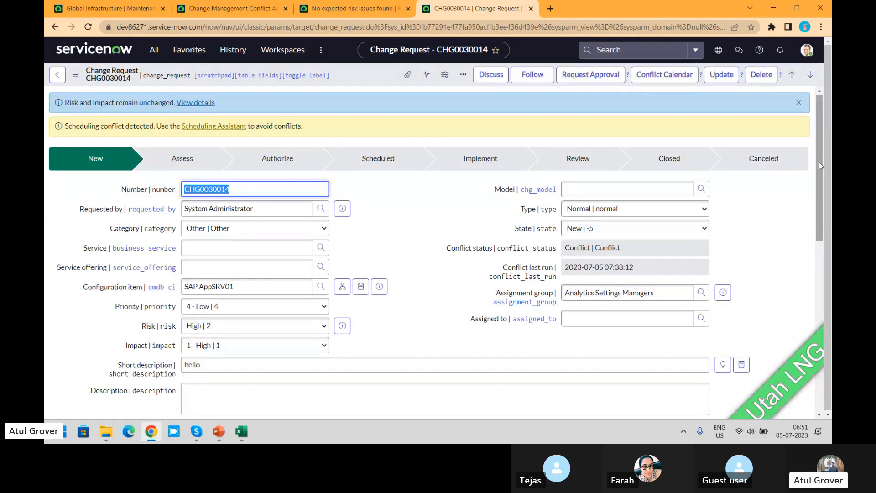
drag(817, 162, 818, 201)
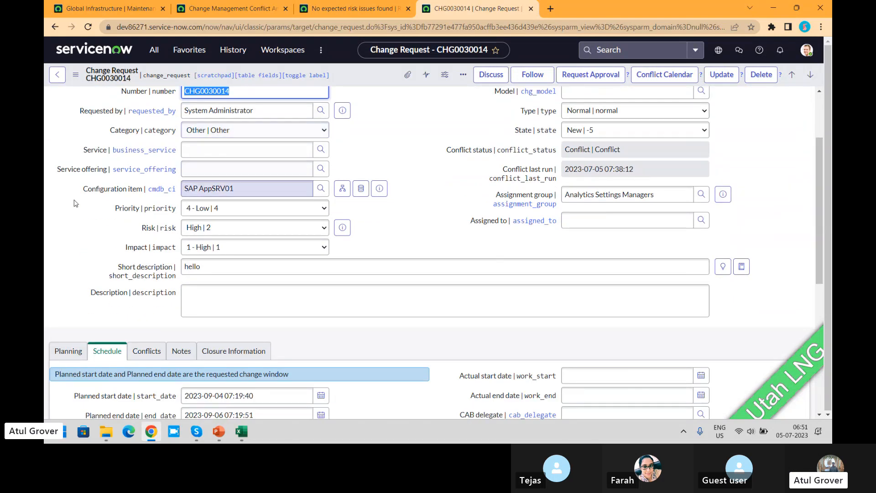
Review the Risk Conditions list and preview the details of CHG0030014's configuration item SAP AppSRV01
click(324, 10)
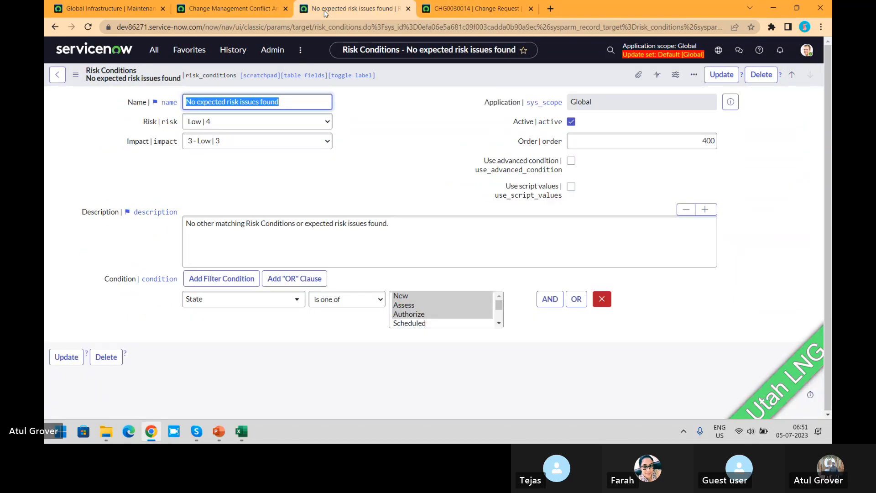
click(57, 28)
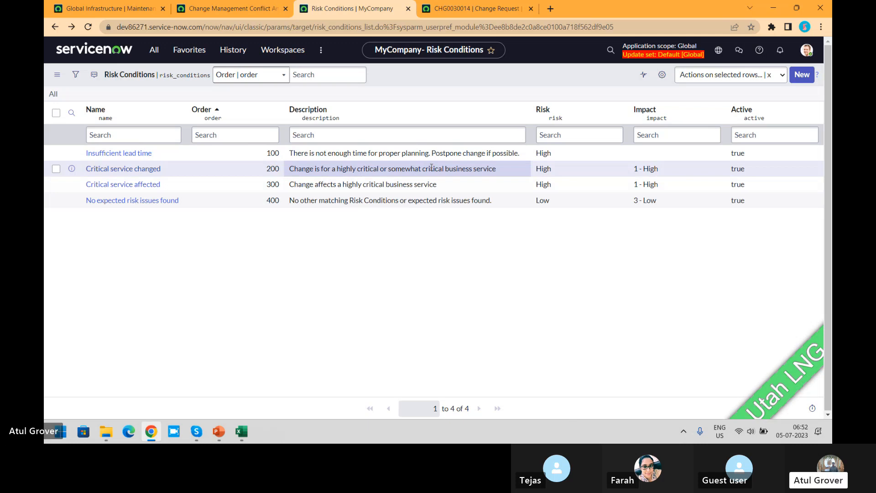
click(461, 8)
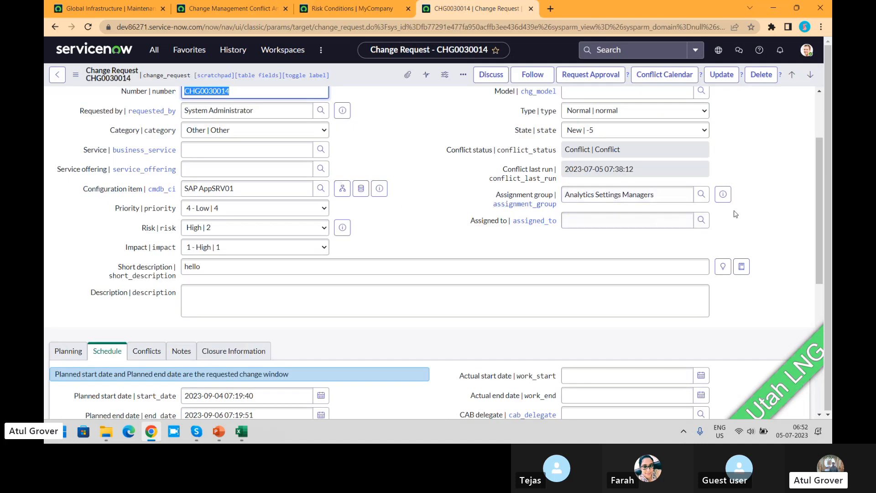
drag(820, 176, 820, 132)
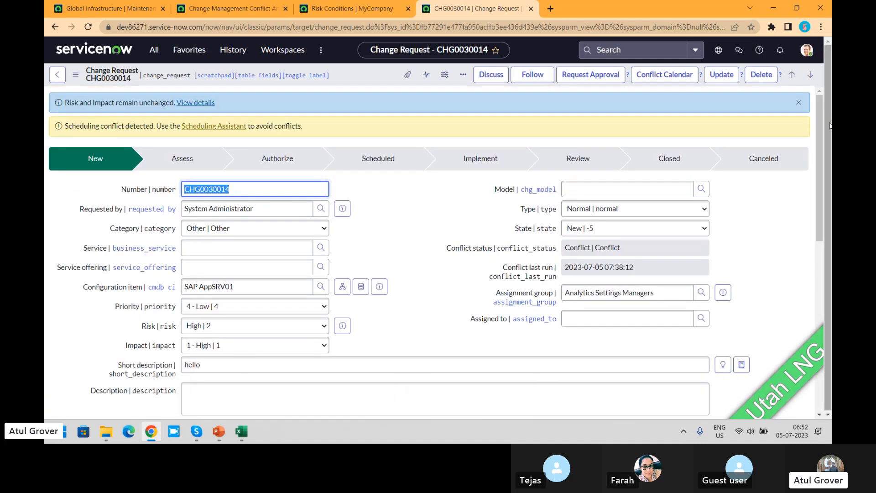
click(380, 287)
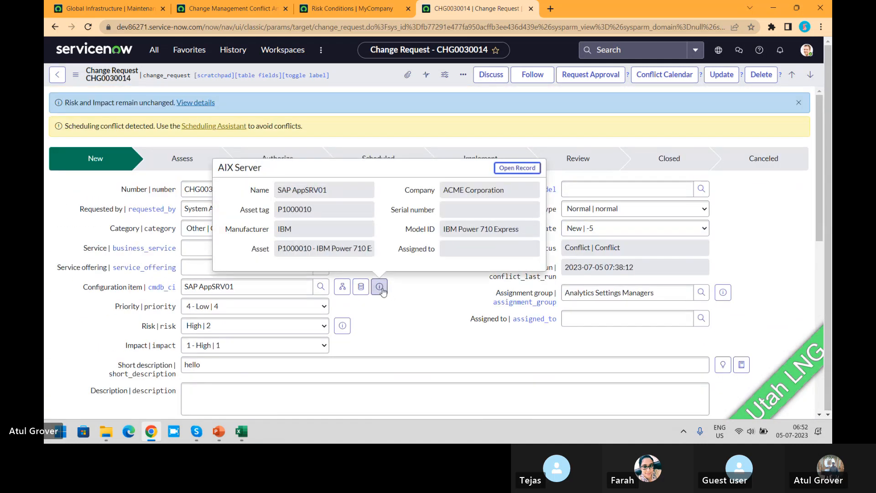
Close the configuration item preview and review the order, risk and impact of each entry in the Risk Conditions list
click(423, 335)
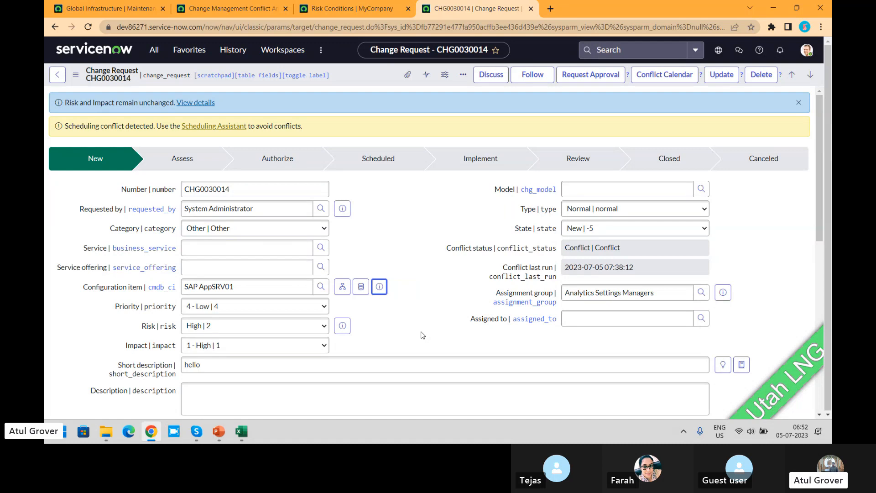
click(342, 10)
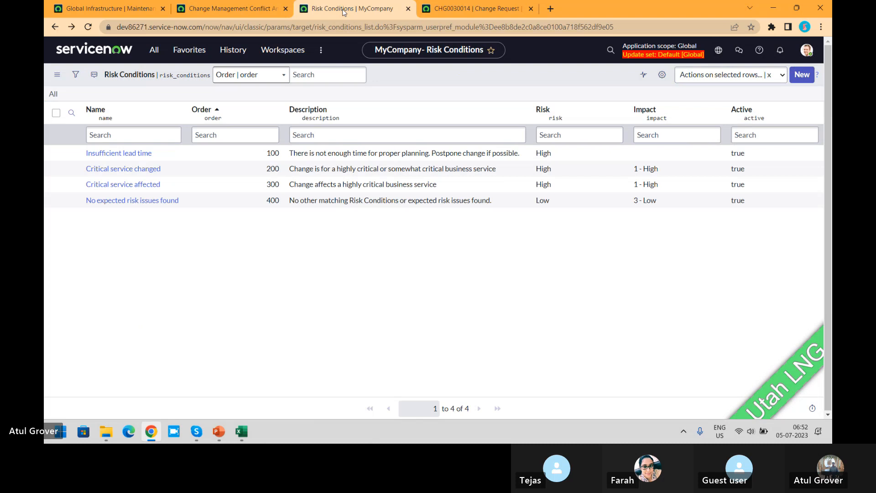
drag(267, 168, 264, 186)
click(264, 187)
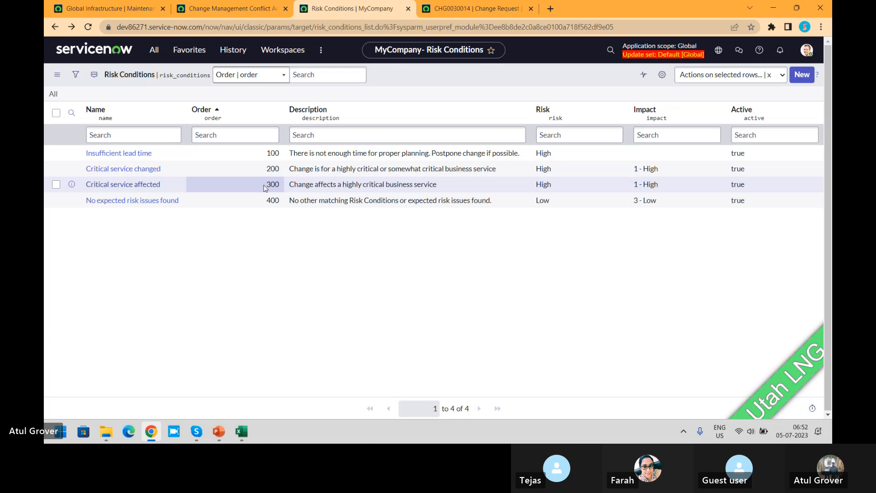
click(257, 153)
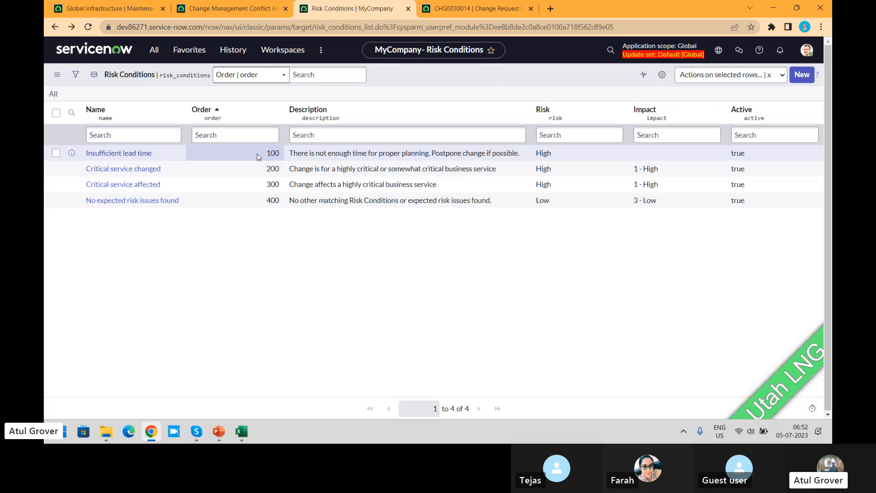
click(553, 169)
click(553, 159)
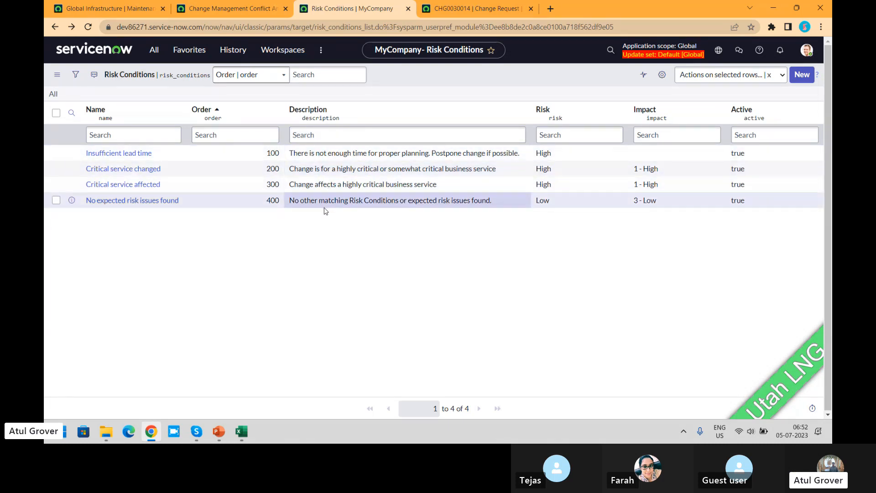
click(276, 197)
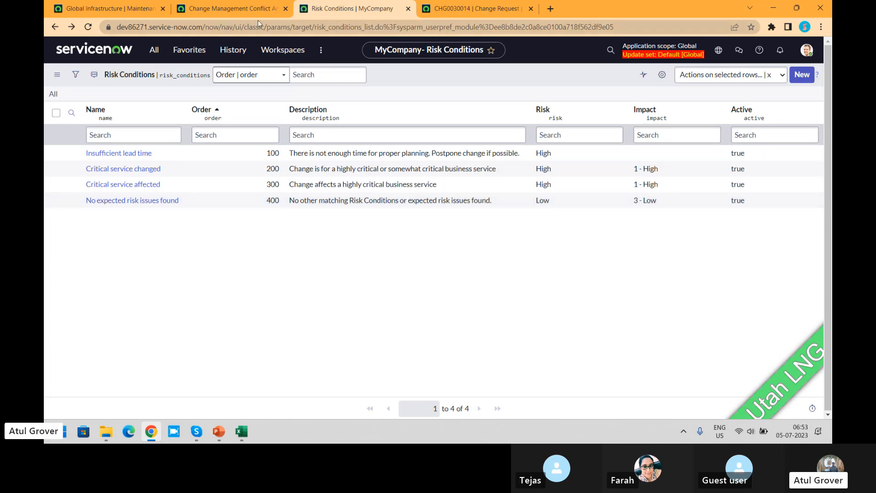
Return to CHG0030014's related links and open the System Properties list with sys_properties.LIST
click(458, 9)
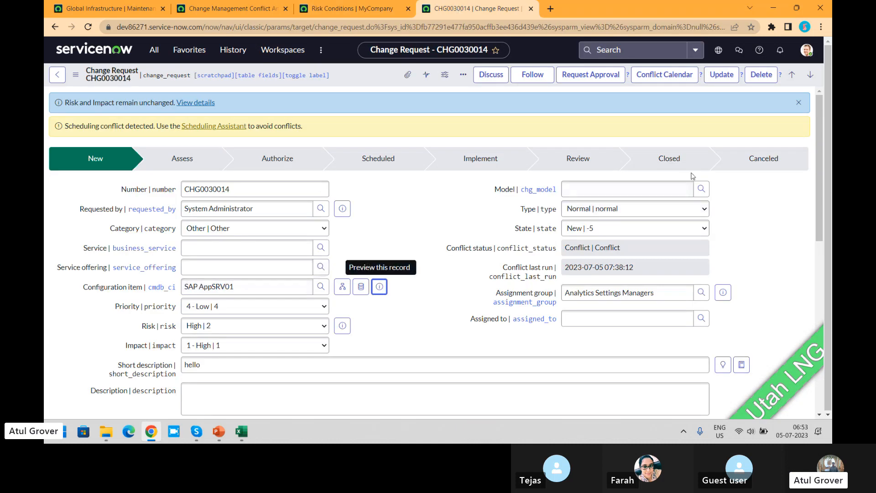
drag(819, 133, 820, 264)
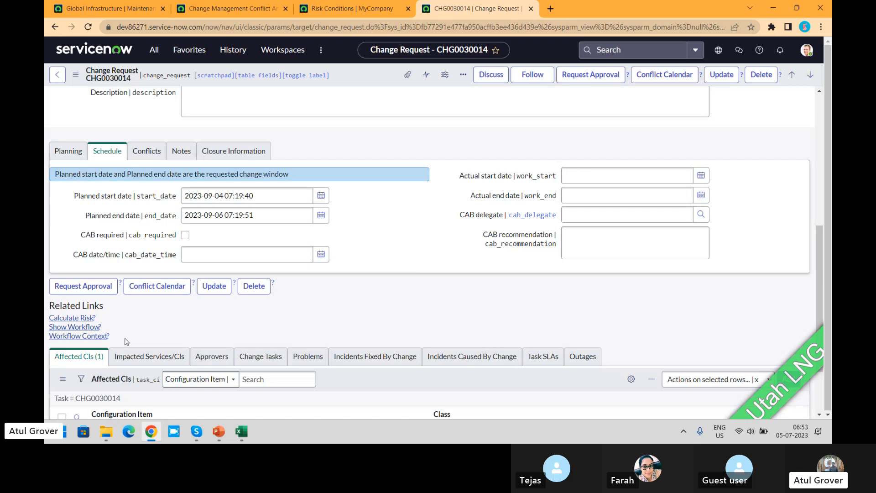
click(154, 56)
text(sys)
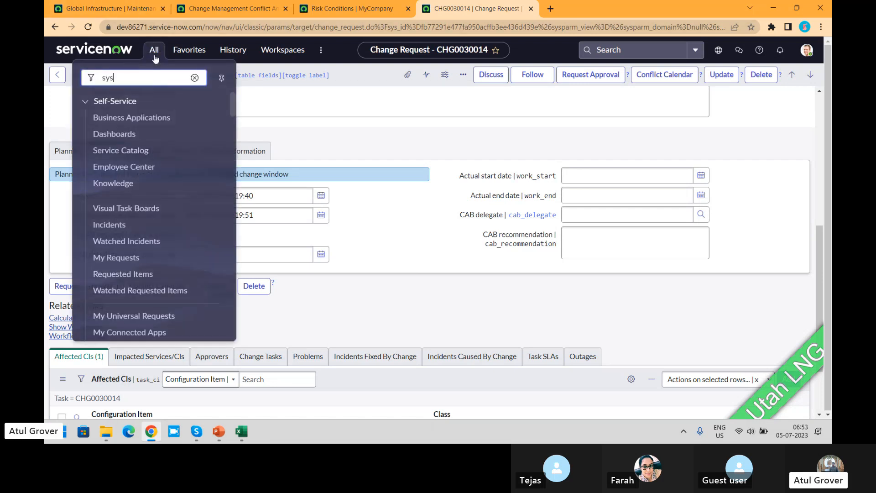
text(_pr)
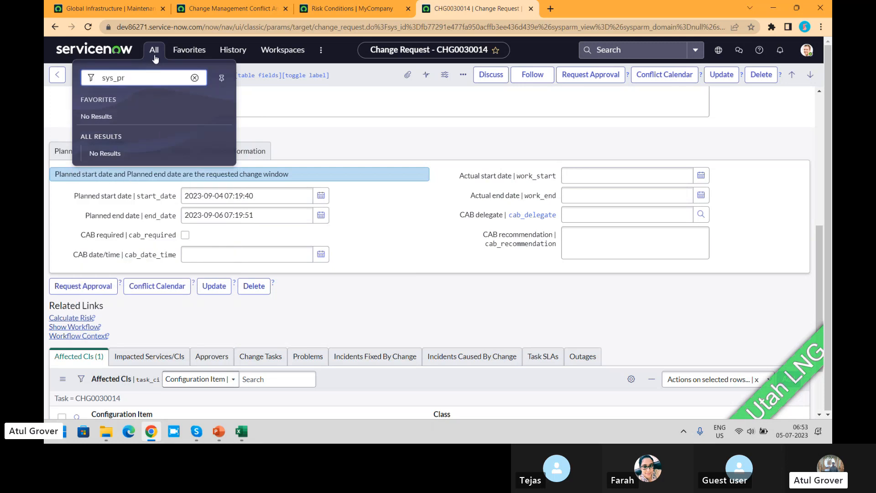
text(operties.)
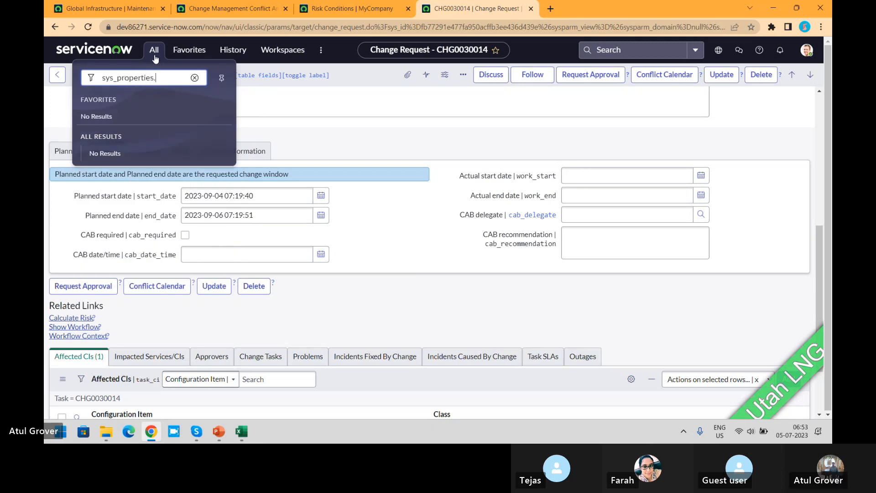
text(LIST)
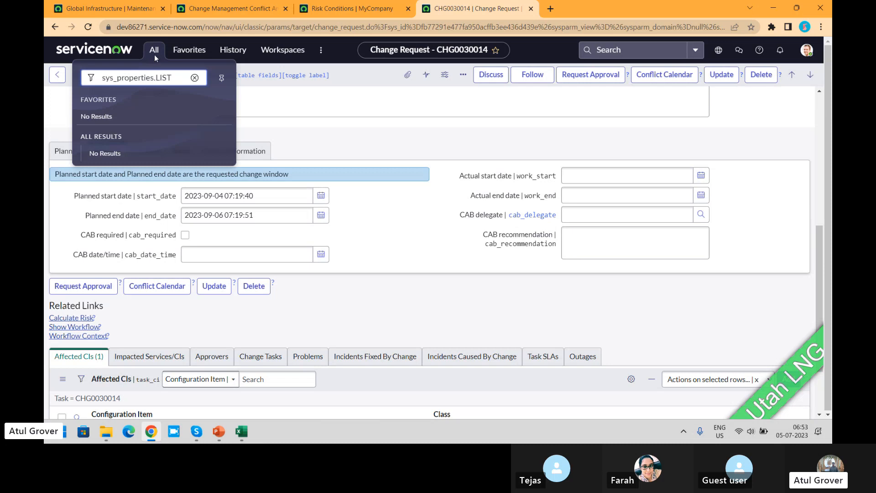
key(Return)
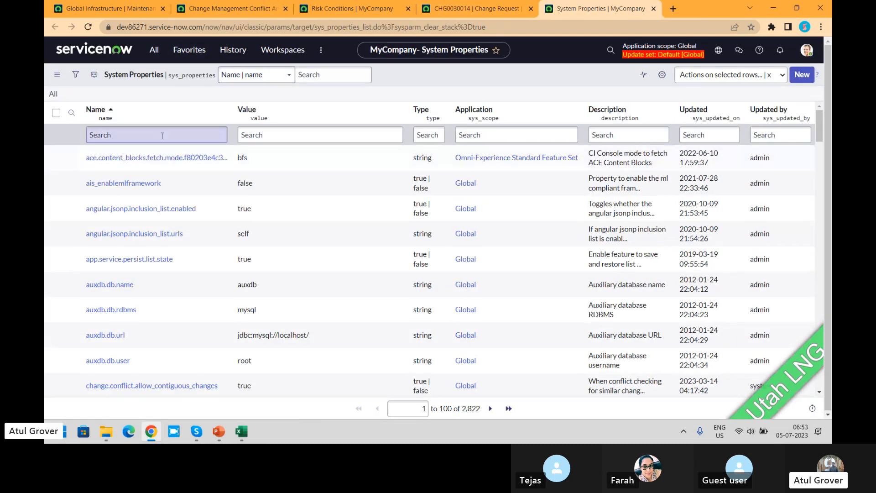
Try filtering the system properties by names containing "calculation"
click(162, 135)
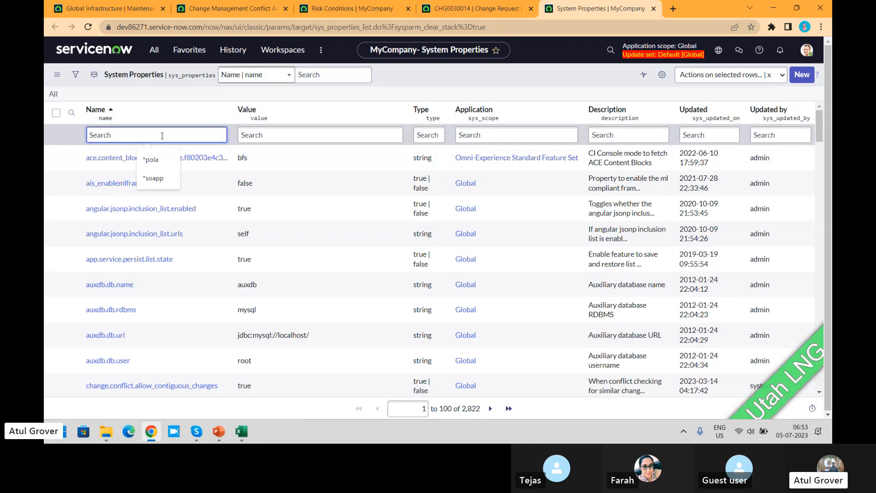
text(*calcul)
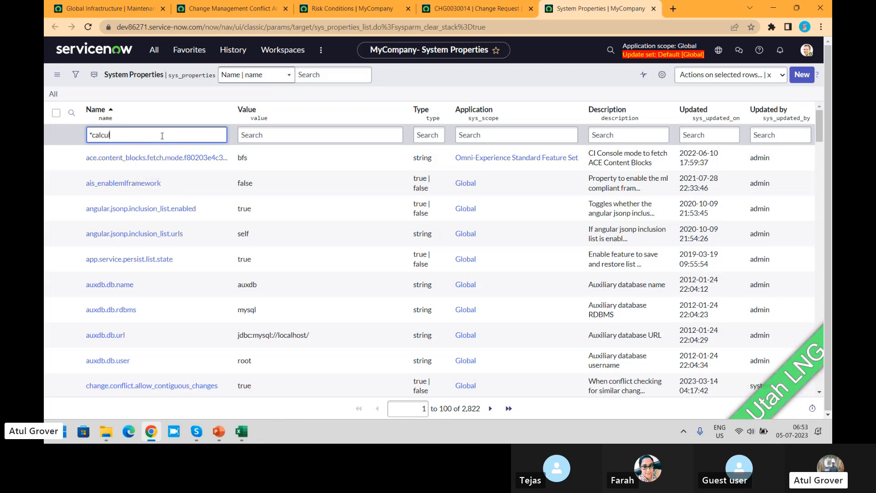
text(ation)
key(Return)
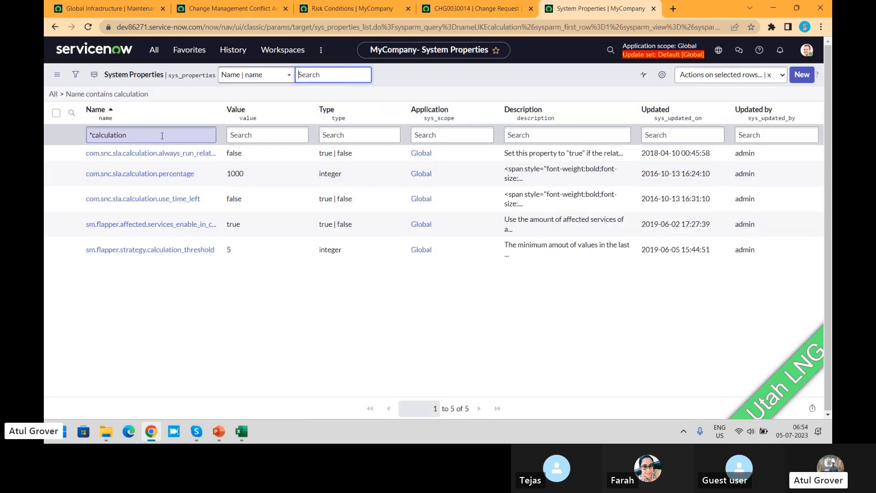
Filter the system properties by names containing "calculate"
click(162, 136)
key(BackSpace)
key(BackSpace)
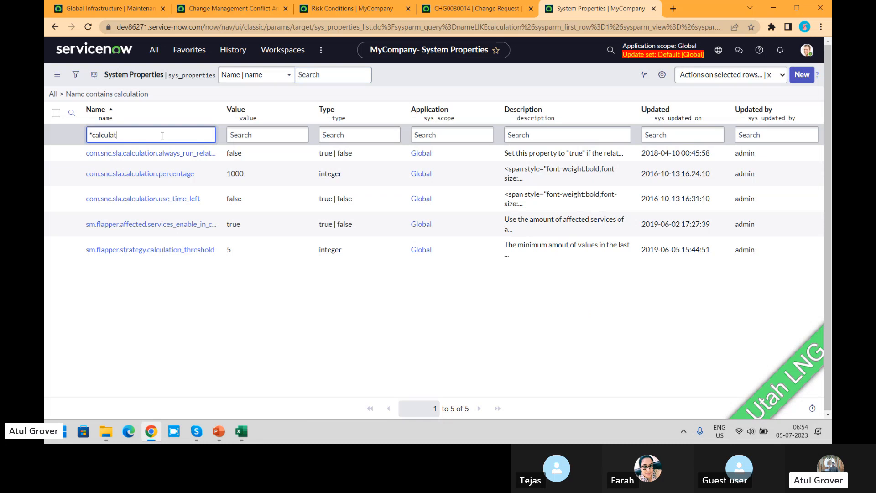
text(e)
key(Return)
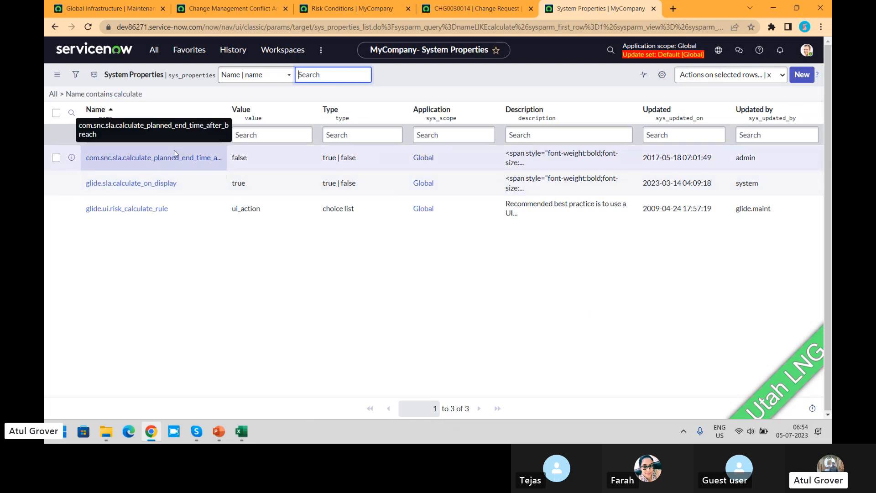
Open the glide.ui.risk_calculate_rule property and compare its description and value with the Calculate Risk link on CHG0030014
click(120, 213)
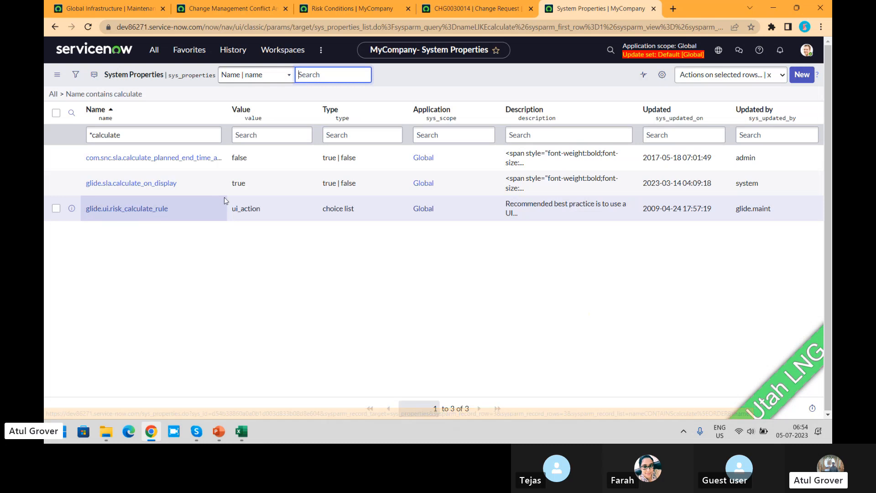
click(144, 210)
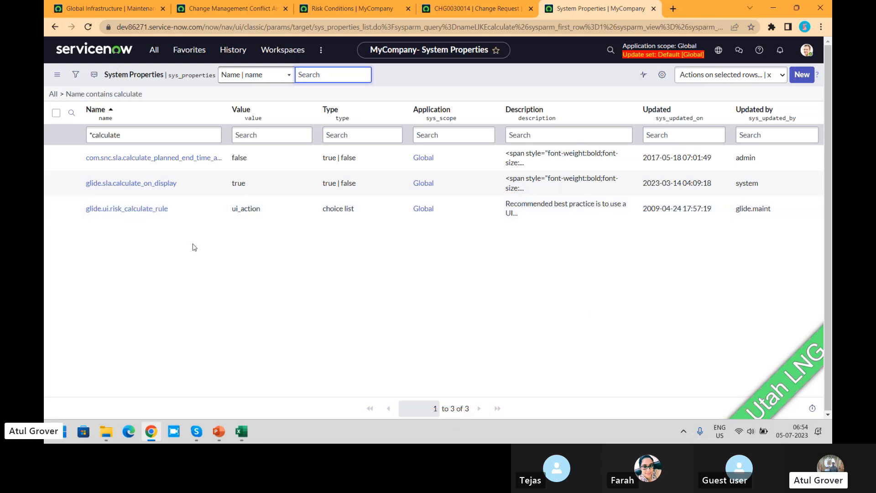
click(168, 136)
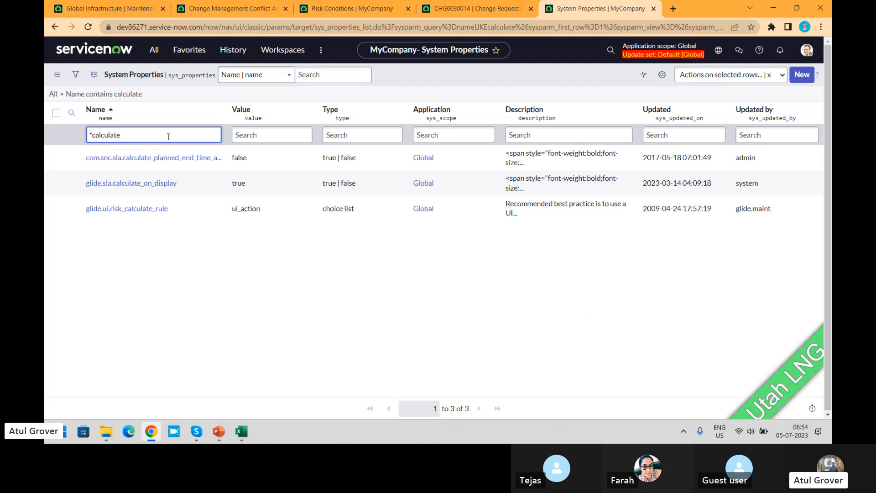
click(133, 213)
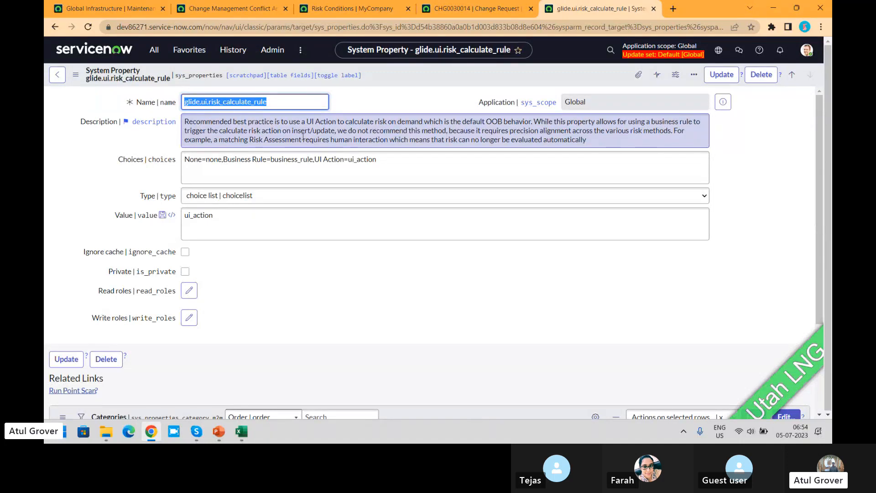
click(453, 14)
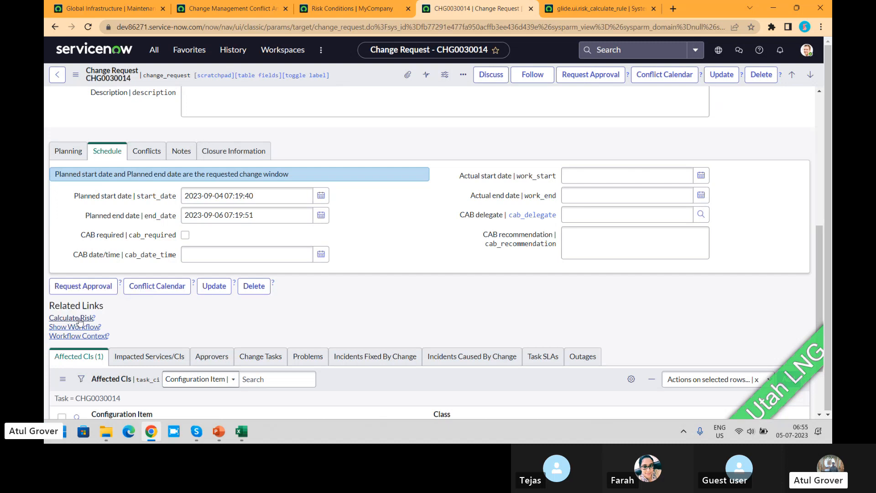
click(562, 11)
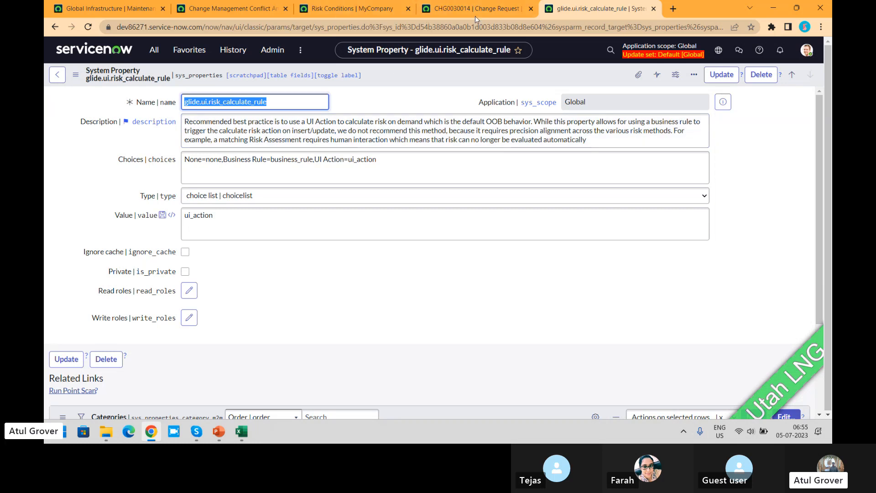
Change the configuration item of change request CHG0030014 to nyc oracle rac cluster and save the record
click(456, 7)
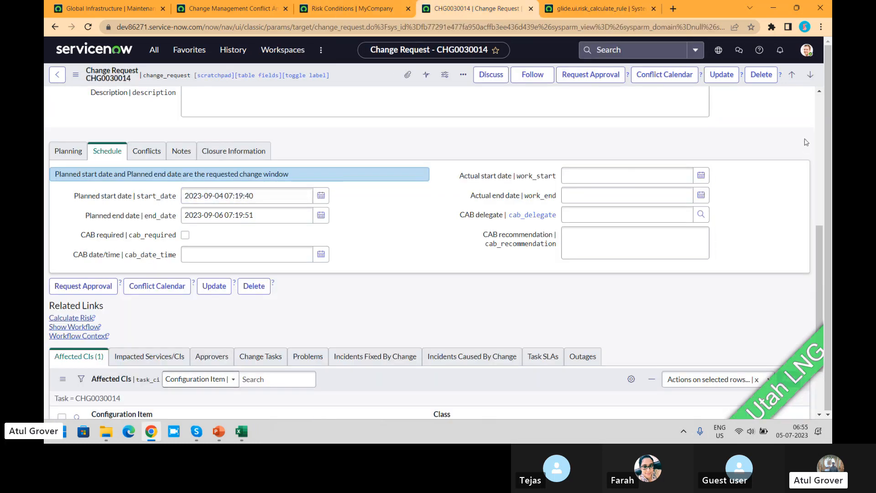
click(824, 117)
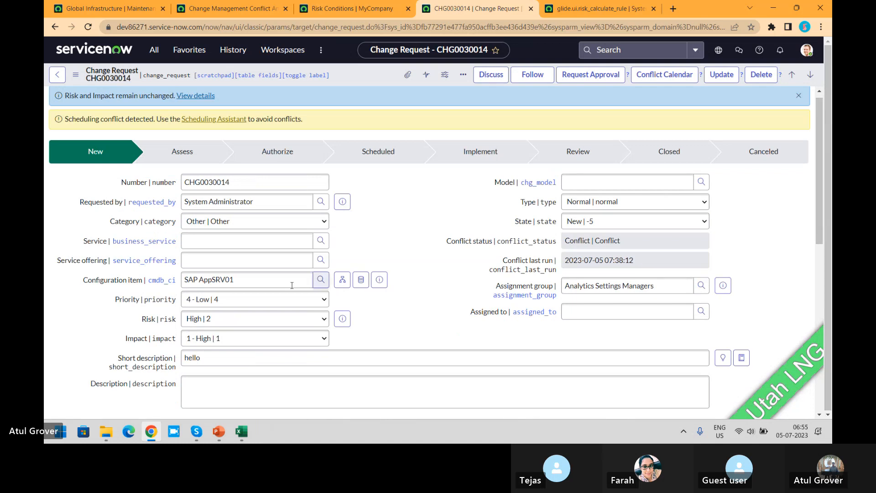
click(211, 241)
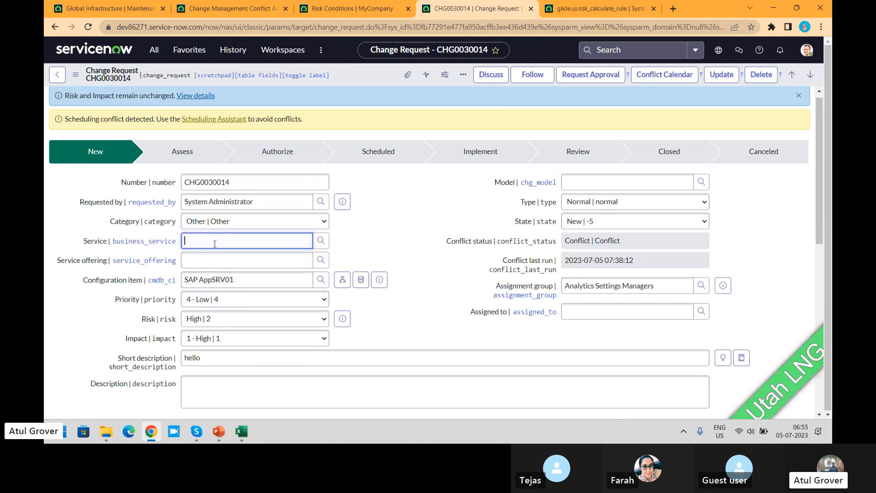
click(365, 319)
click(239, 282)
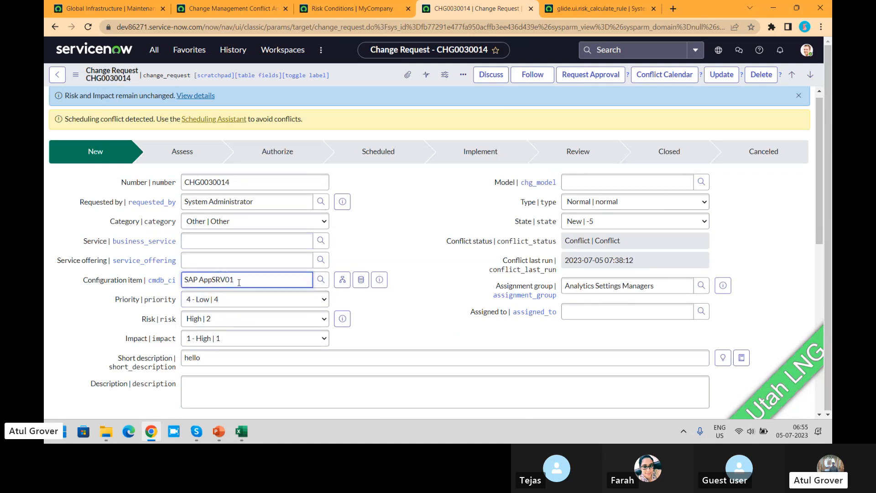
key(ctrl+a)
key(BackSpace)
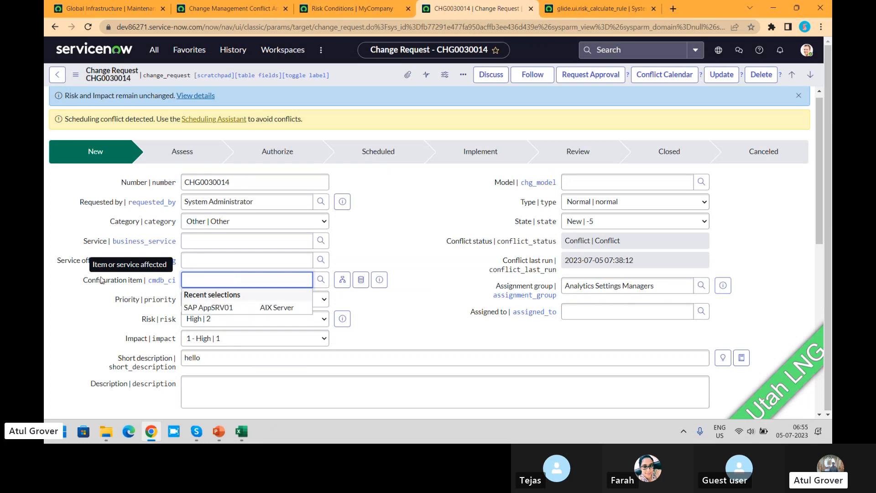
text(*)
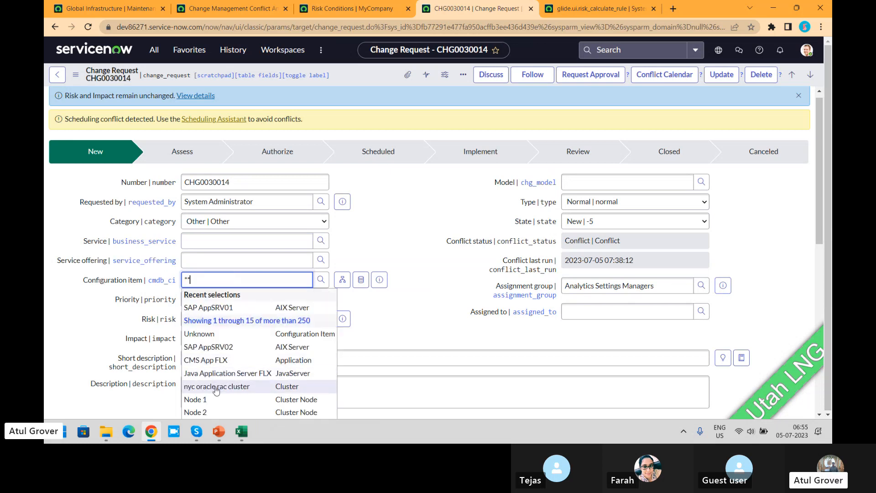
click(216, 387)
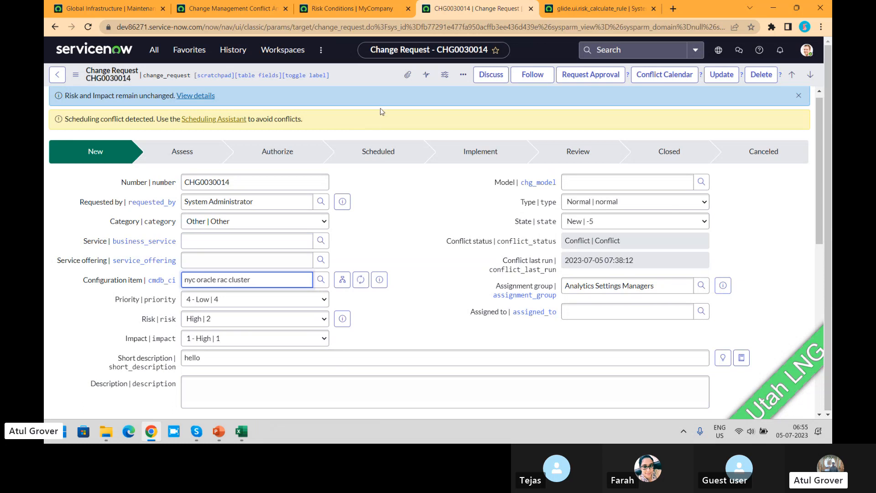
right_click(367, 78)
click(388, 87)
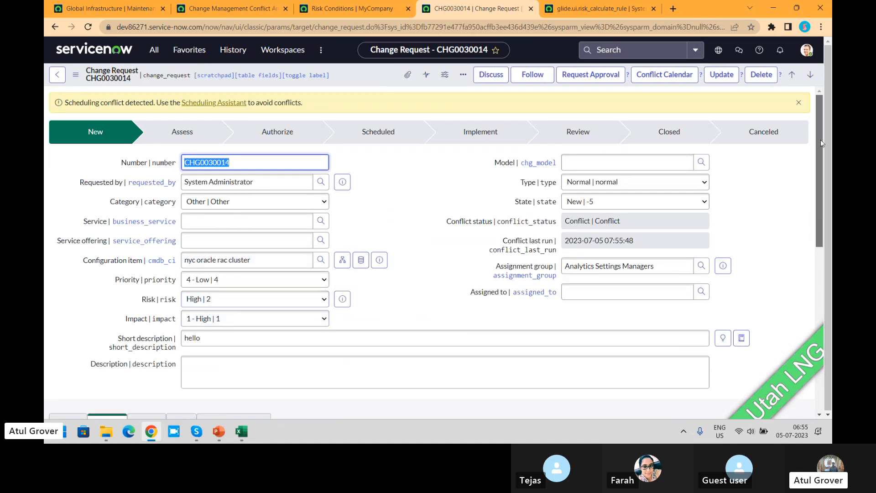
Calculate the risk of CHG0030014 for the new configuration item and return to the glide.ui.risk_calculate_rule property
drag(821, 140, 812, 224)
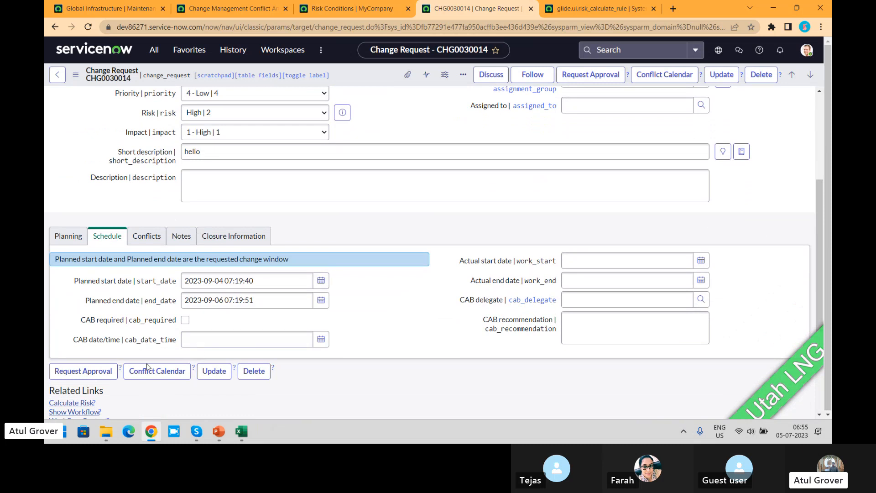
click(80, 404)
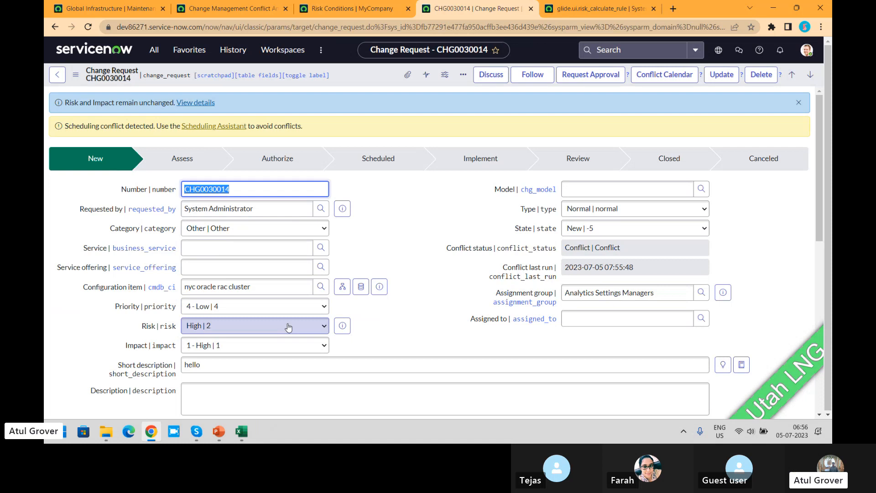
click(601, 10)
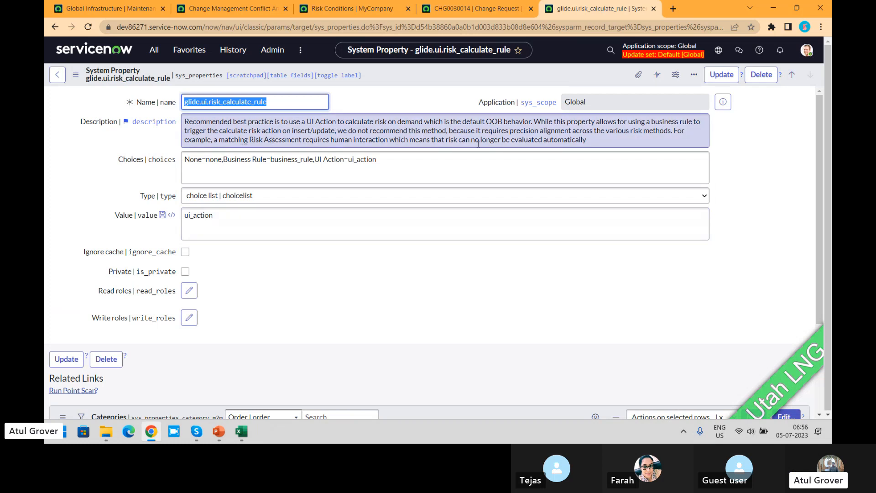
Set the risk of change request CHG0030014 to Low and save the record
click(597, 144)
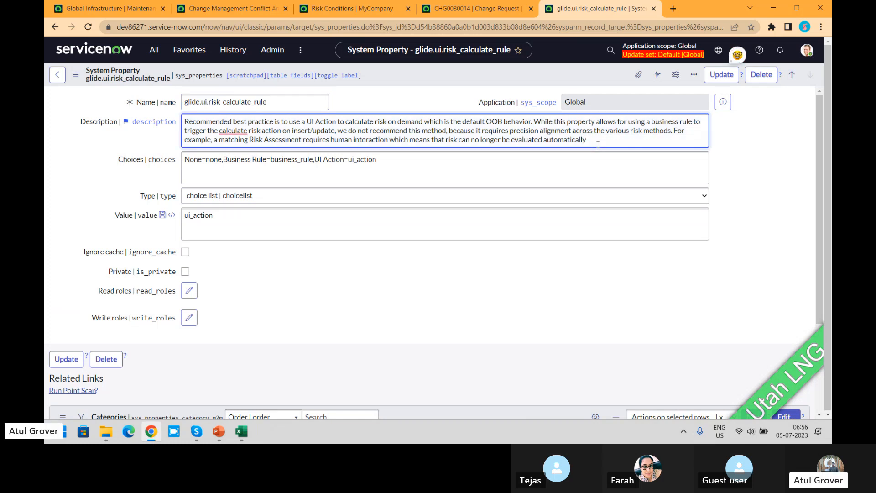
click(457, 10)
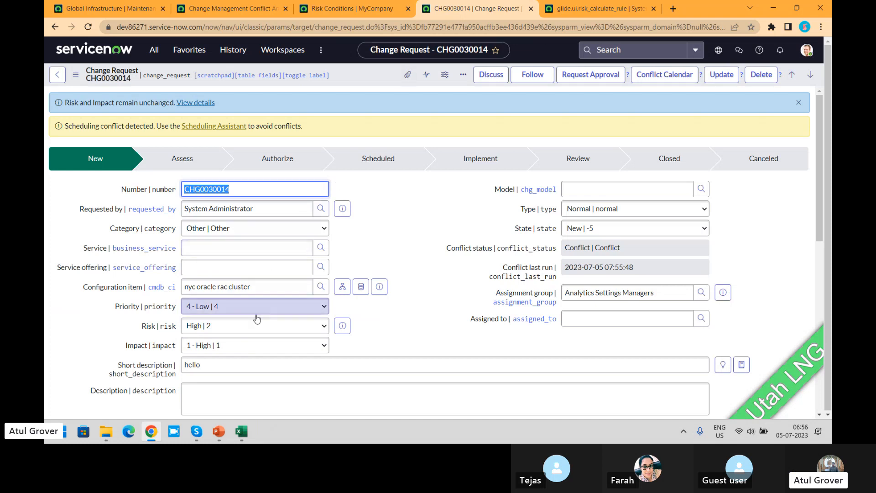
click(228, 325)
click(228, 358)
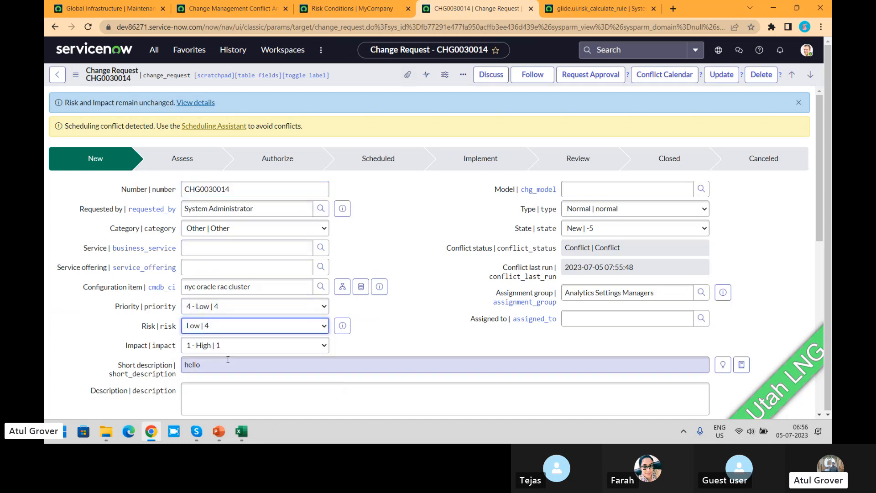
right_click(358, 77)
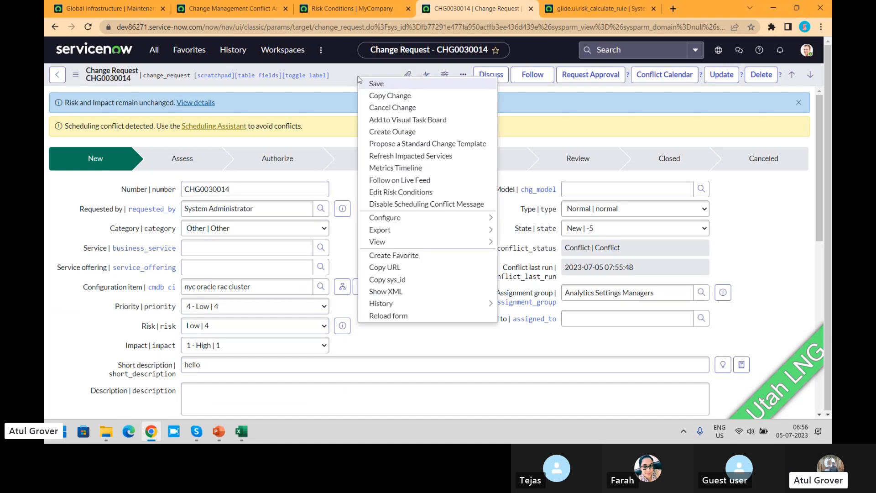
click(368, 82)
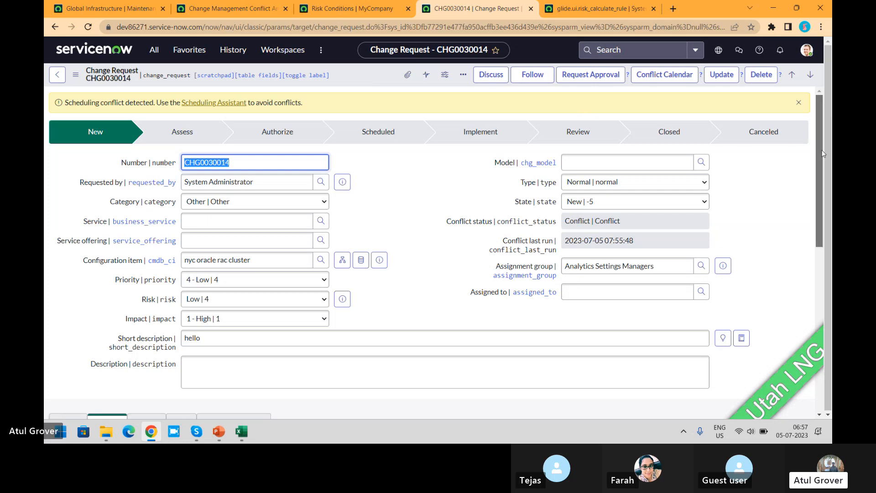
Review the schedule and affected CIs of CHG0030014, and open a blank new record from the Risk Conditions list
drag(823, 153, 806, 237)
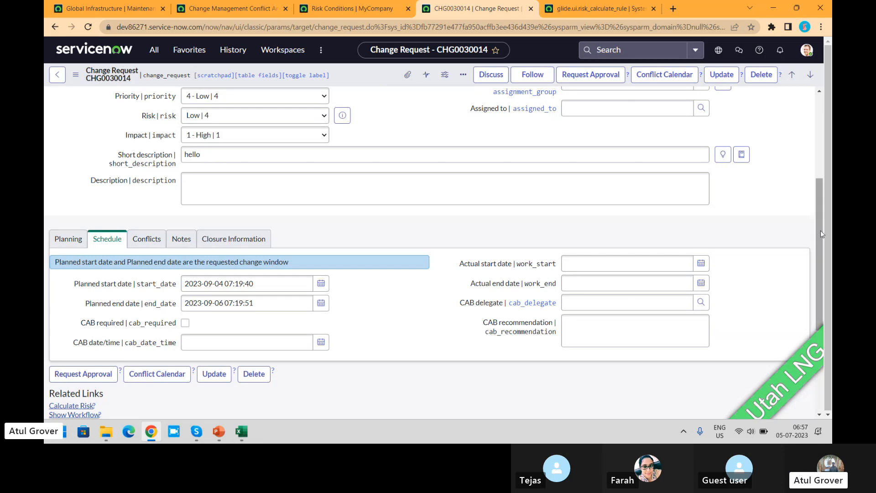
scroll(821, 231, down, 4)
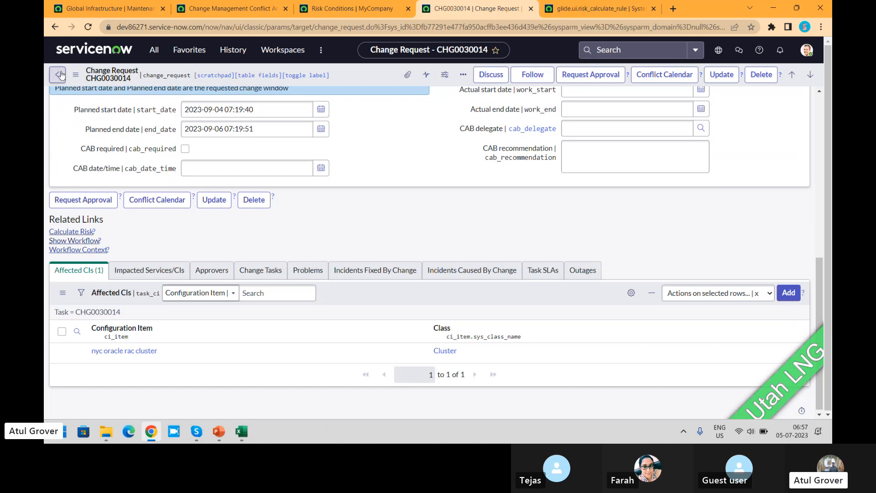
click(341, 13)
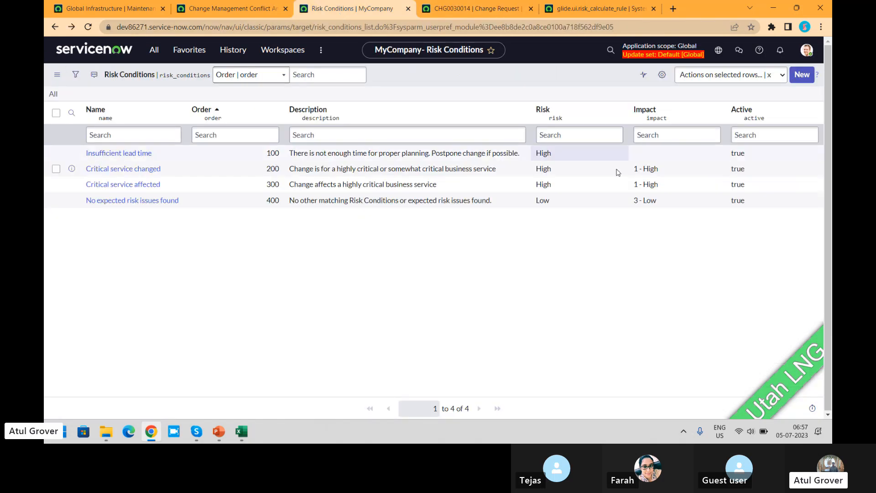
click(806, 80)
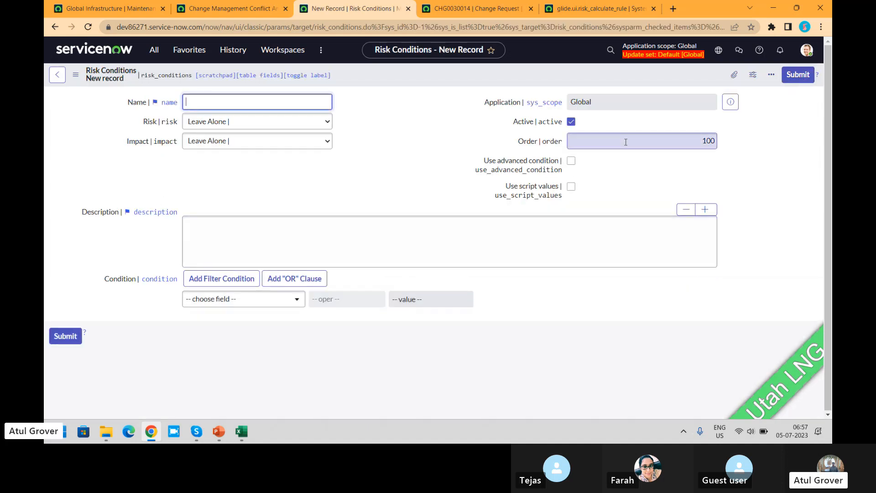
Examine the condition field choices and the risk and impact options available on the new risk condition record
click(262, 305)
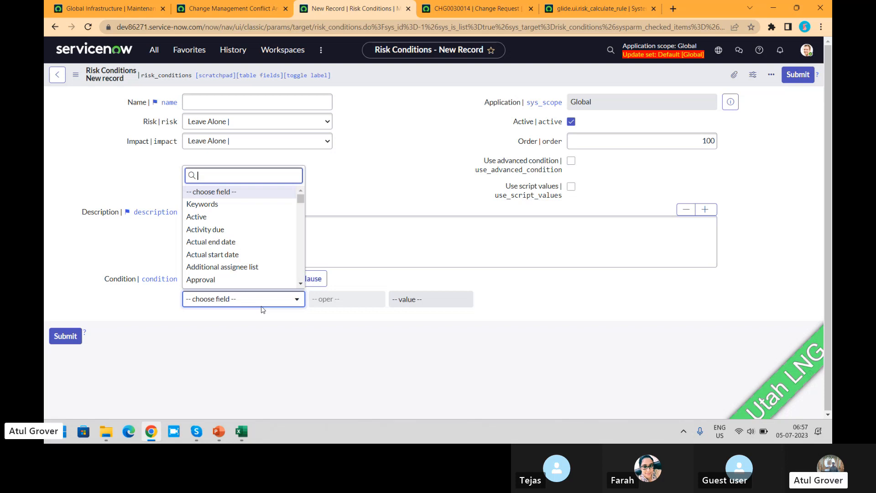
click(273, 120)
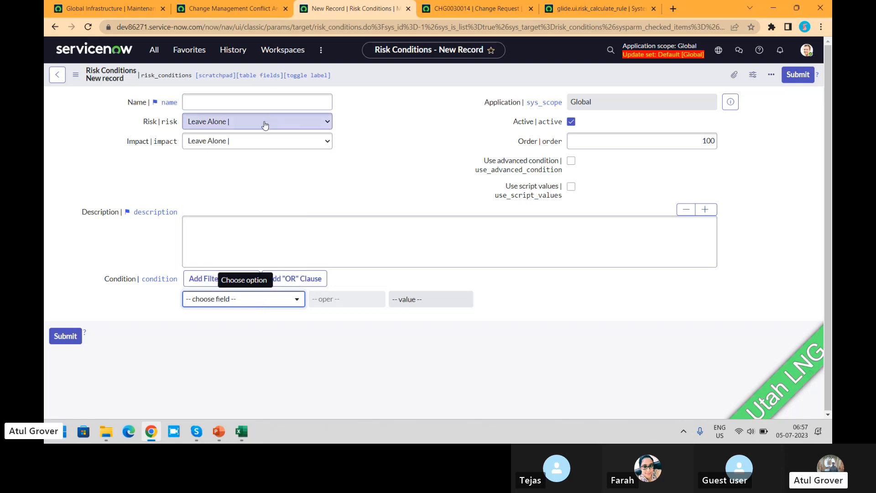
click(265, 124)
click(385, 133)
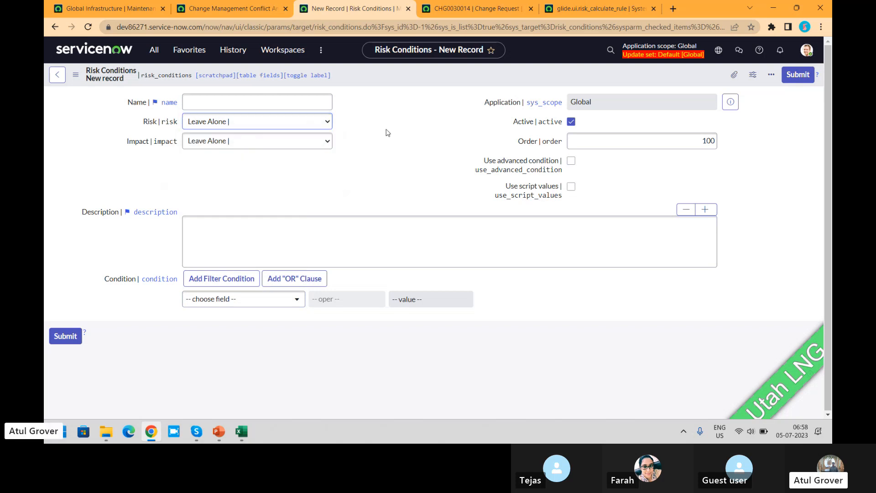
click(289, 141)
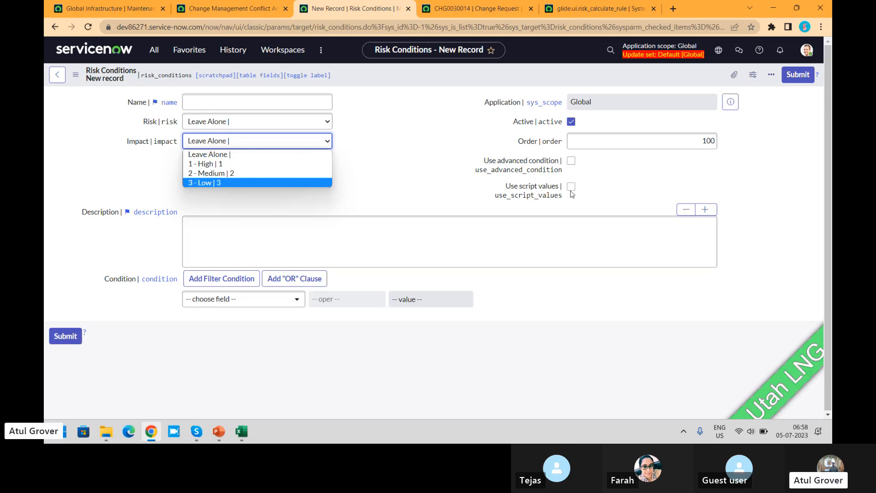
Switch to the Skype group call window
click(197, 431)
click(174, 386)
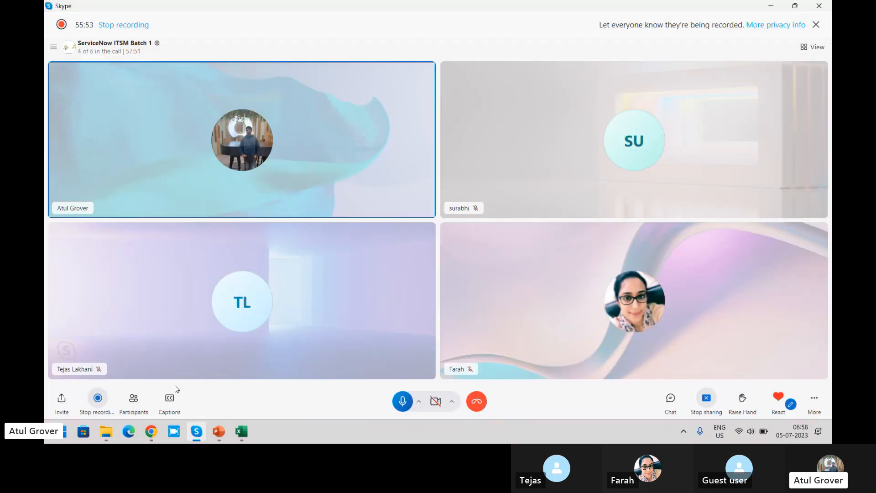